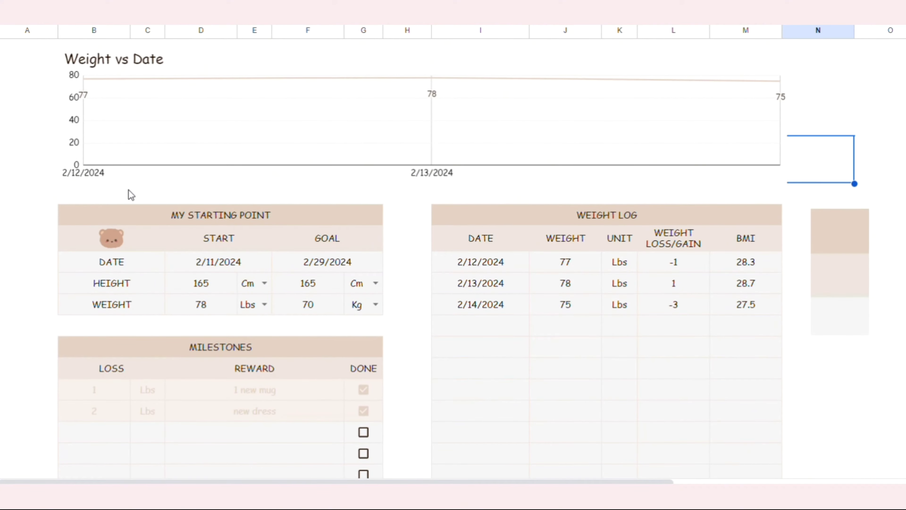
# Check the date pickers on the start date 2/11/2024 and goal date 2/29/2024
pyautogui.scroll(-1, 240, 225)
pyautogui.scroll(1, 238, 225)
pyautogui.click(201, 266)
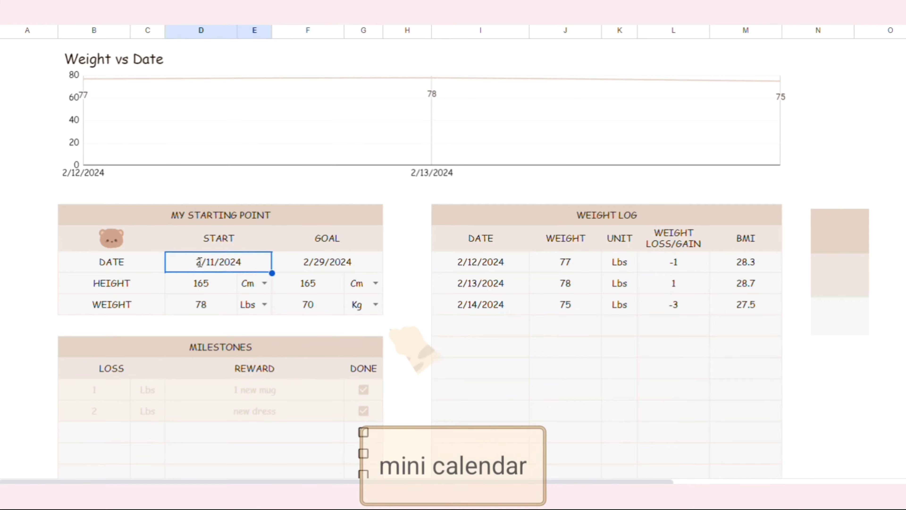
pyautogui.doubleClick(200, 269)
pyautogui.click(310, 264)
pyautogui.doubleClick(312, 263)
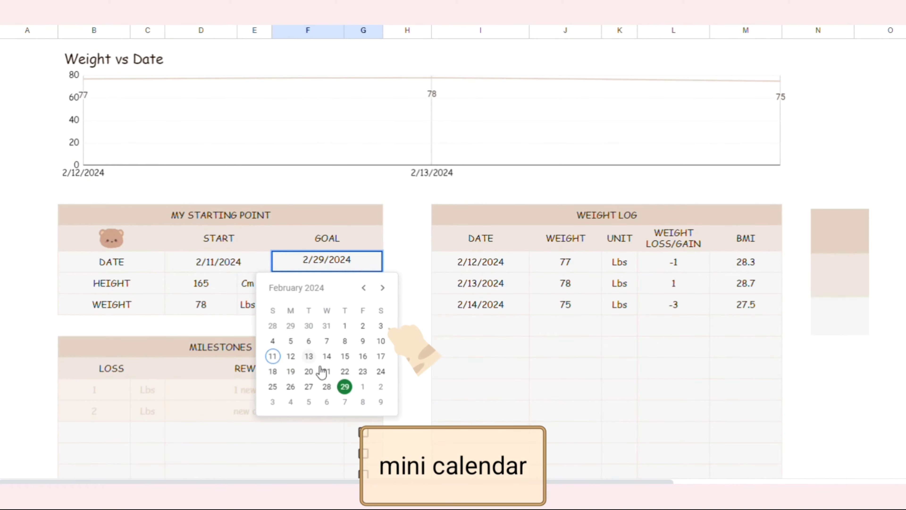
pyautogui.click(399, 266)
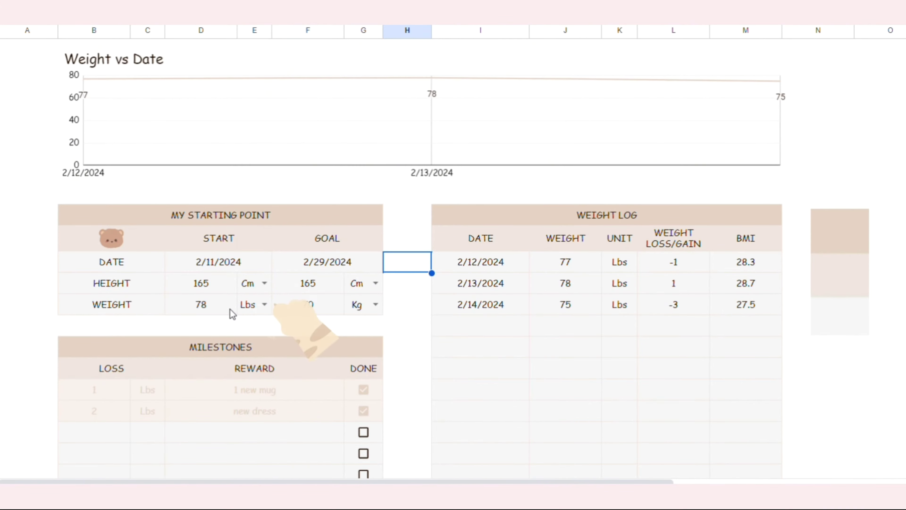
# Look at the unit dropdowns for starting height and starting weight
pyautogui.click(263, 284)
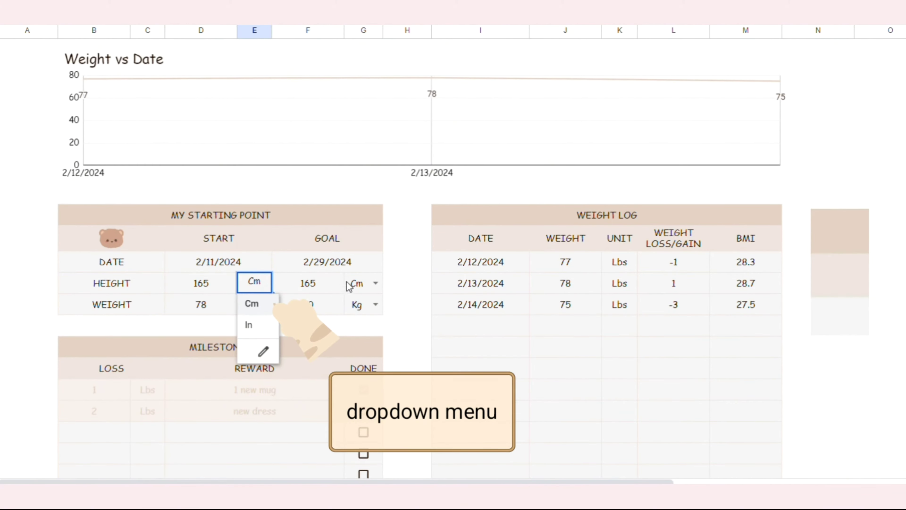
pyautogui.click(299, 308)
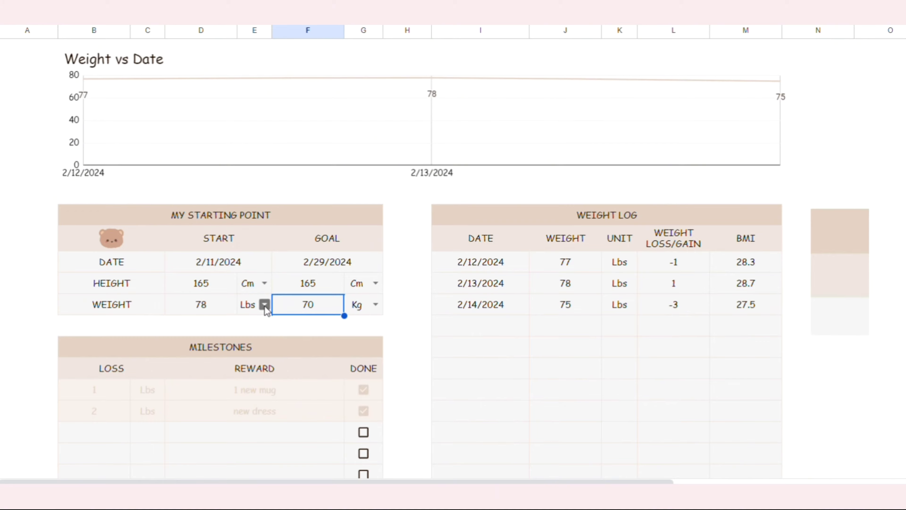
pyautogui.click(265, 304)
pyautogui.click(389, 347)
# Uncheck and then re-check the '1 new mug' and 'new dress' milestones
pyautogui.scroll(-1, 376, 351)
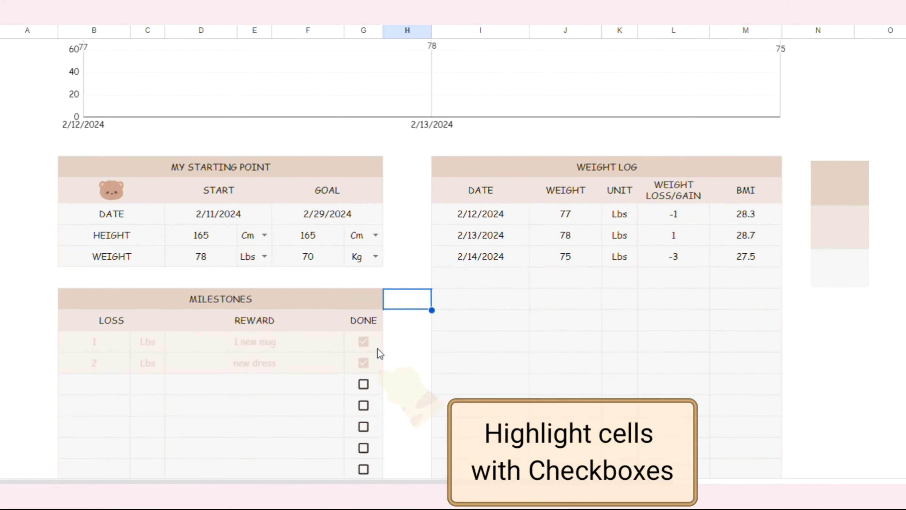
pyautogui.click(365, 343)
pyautogui.click(365, 363)
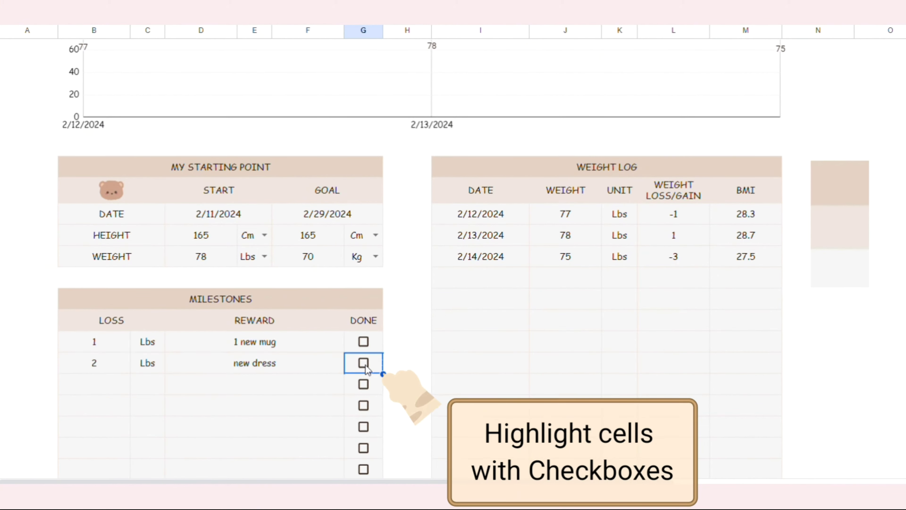
pyautogui.click(368, 344)
pyautogui.click(363, 363)
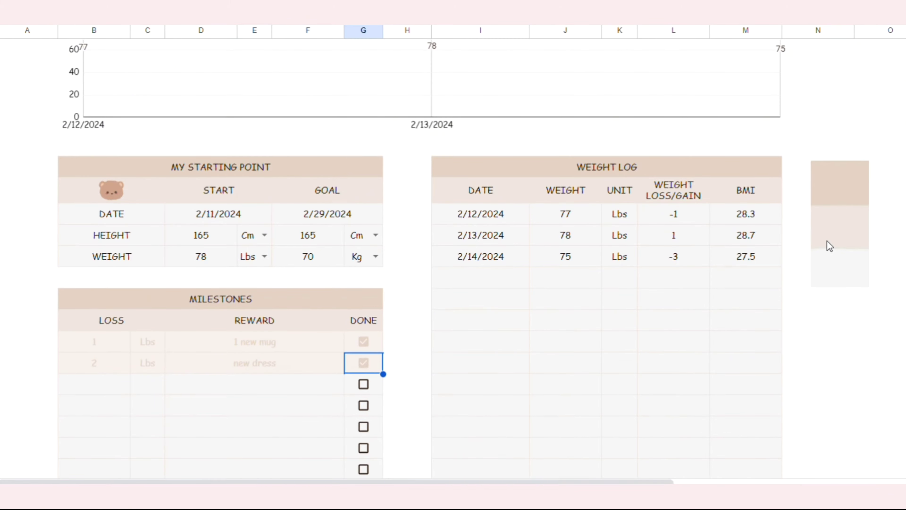
pyautogui.scroll(1, 727, 265)
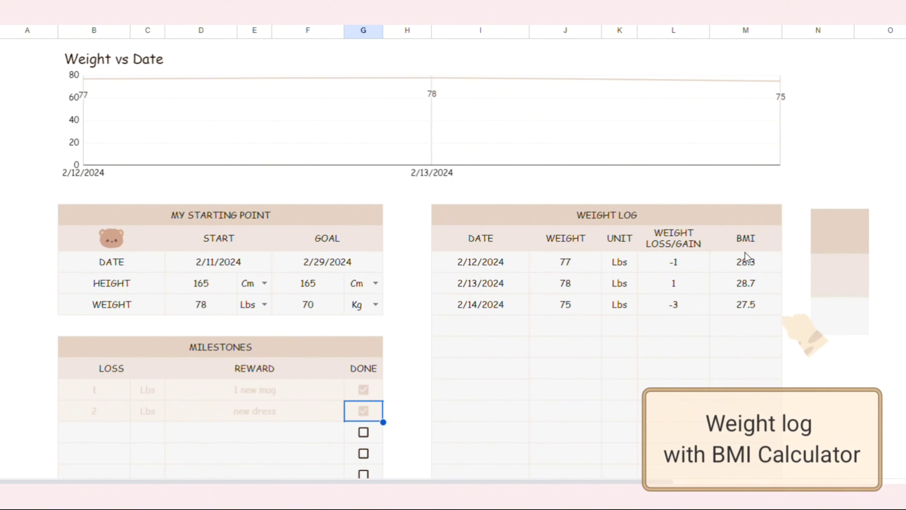
# Add a weight log entry of 72 dated February 13
pyautogui.click(489, 317)
pyautogui.doubleClick(486, 324)
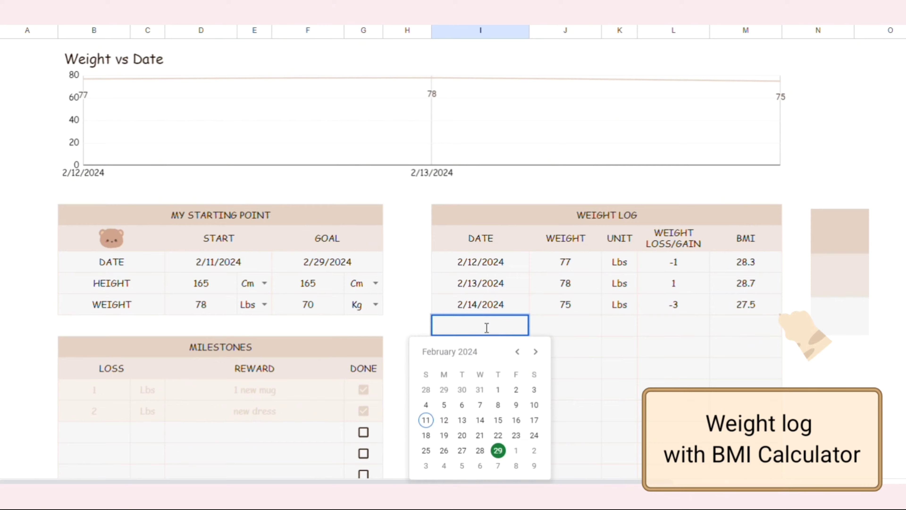
pyautogui.click(462, 420)
pyautogui.click(577, 332)
pyautogui.write('72')
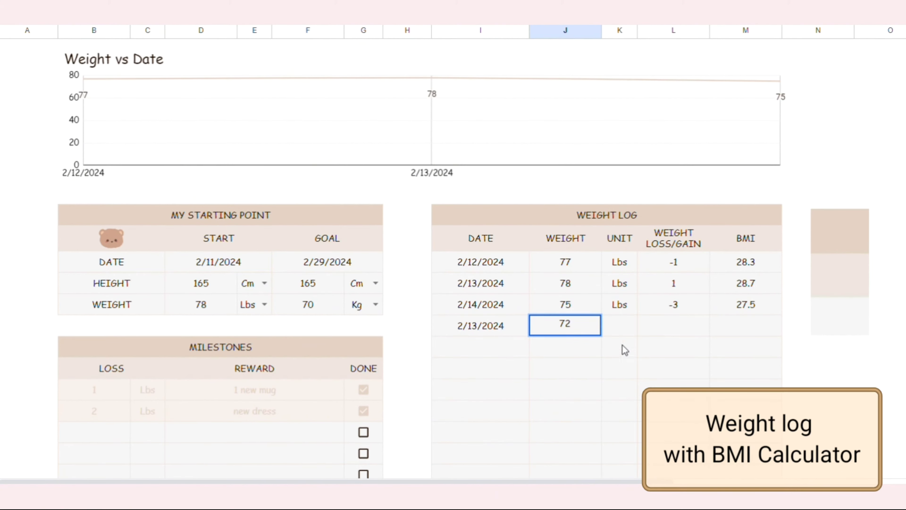
pyautogui.press('Return')
# Change the new entry's date to February 15 and review the Weight vs Date chart
pyautogui.click(434, 120)
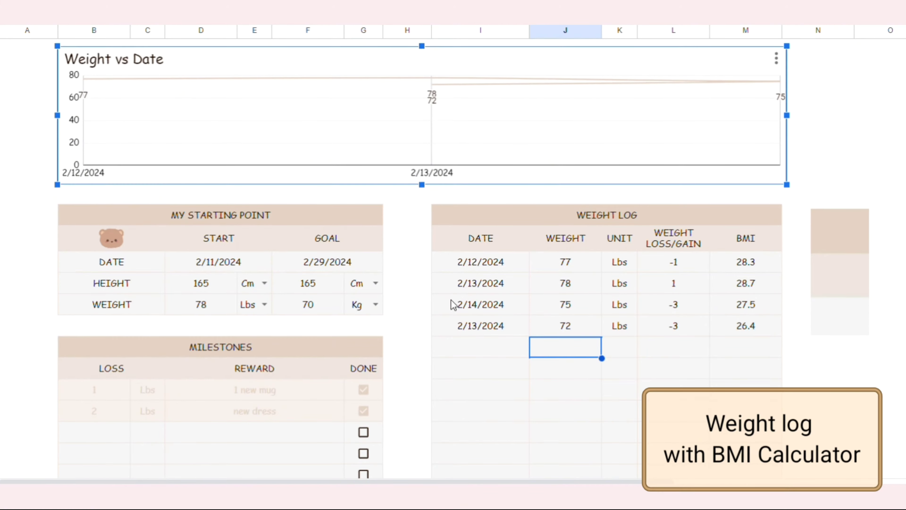
pyautogui.doubleClick(464, 325)
pyautogui.click(504, 423)
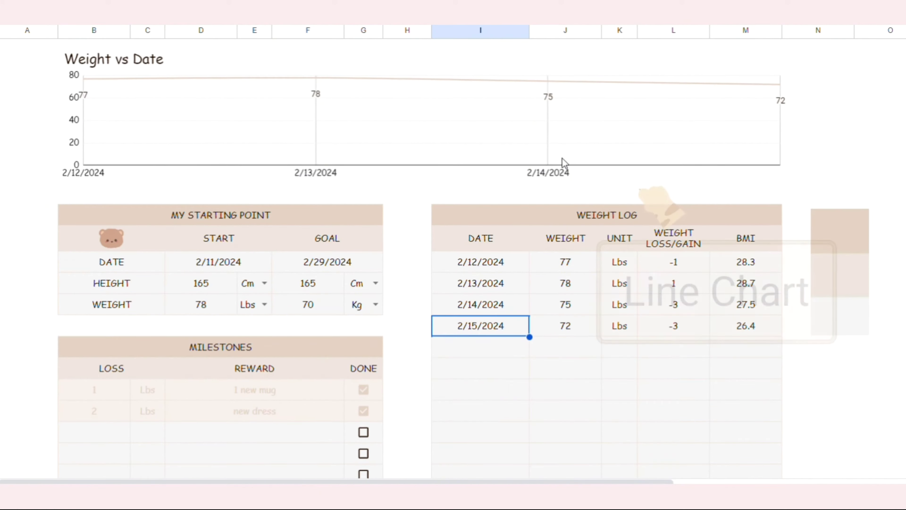
pyautogui.click(539, 113)
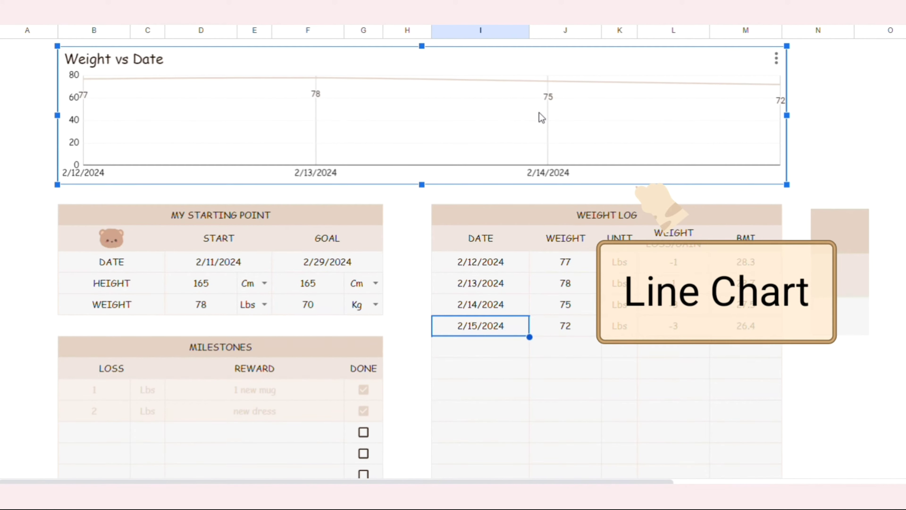
pyautogui.click(830, 158)
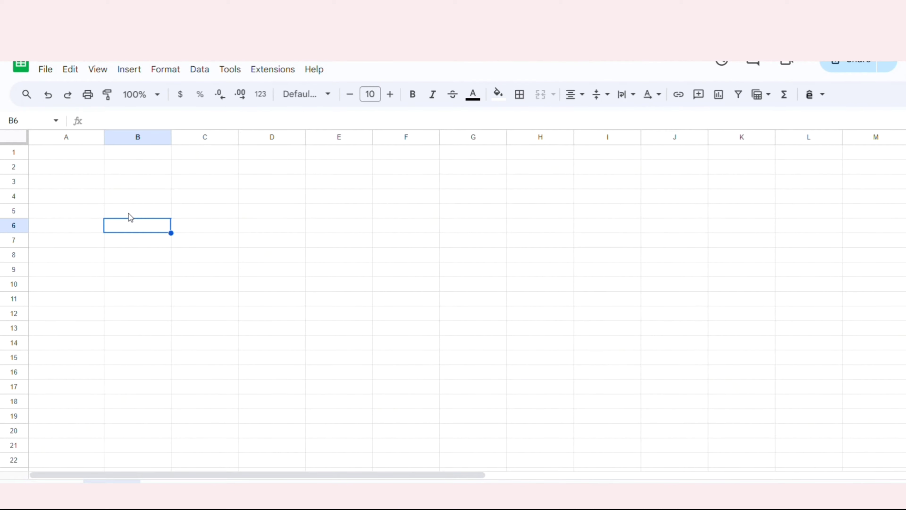
# Select cells B5 through G5 on the new sheet for merging
pyautogui.moveTo(129, 214); pyautogui.dragTo(505, 217)
pyautogui.hotkey('alt', 'shift', 'o')
# Merge B5:G5 and put an outer border around B5:G9
pyautogui.press('m')
pyautogui.press('a')
pyautogui.moveTo(252, 215); pyautogui.dragTo(125, 269)
pyautogui.click(521, 100)
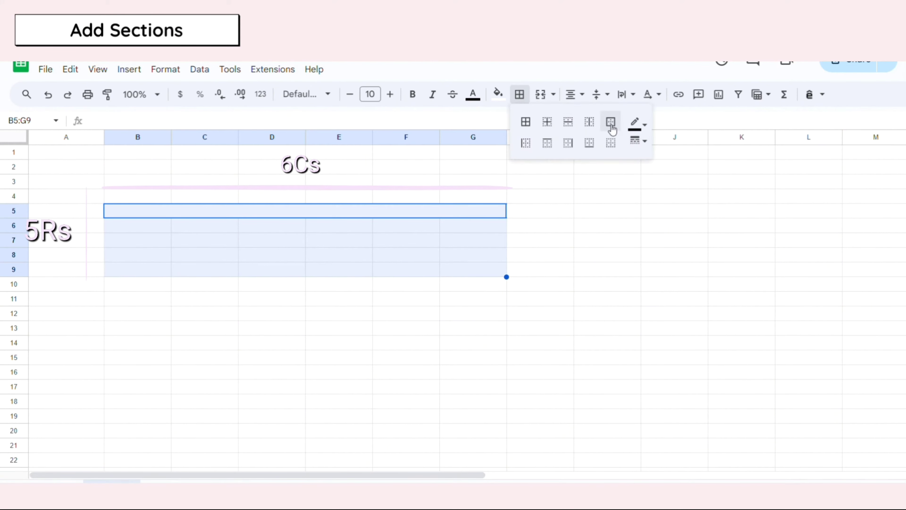
pyautogui.click(608, 121)
# Merge I5:M5 into a header and add borders to every cell of I5:M6
pyautogui.moveTo(610, 214); pyautogui.dragTo(867, 211)
pyautogui.click(540, 95)
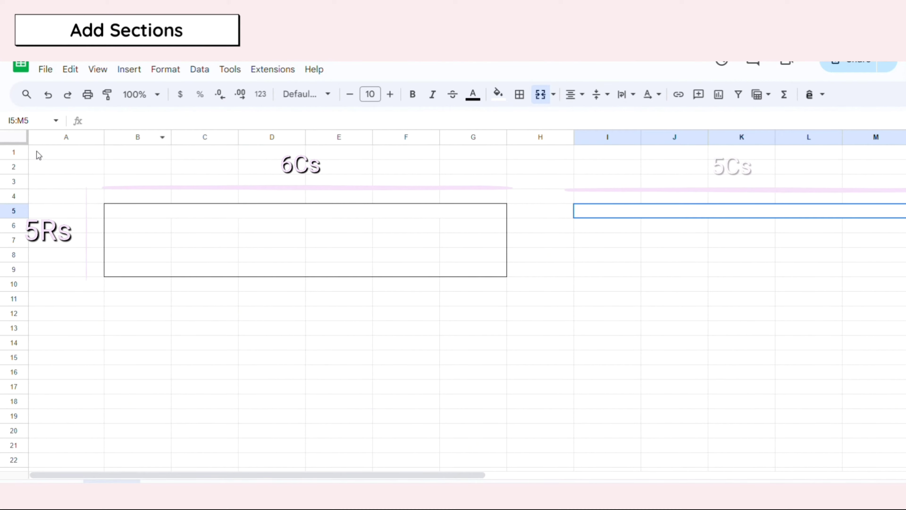
pyautogui.click(77, 136)
pyautogui.rightClick(77, 137)
pyautogui.click(608, 214)
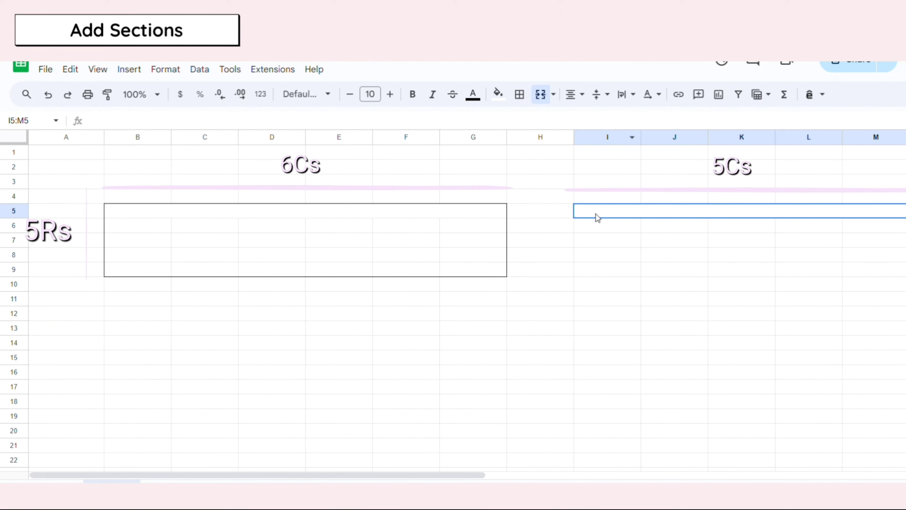
pyautogui.moveTo(595, 214); pyautogui.dragTo(595, 228)
pyautogui.click(519, 94)
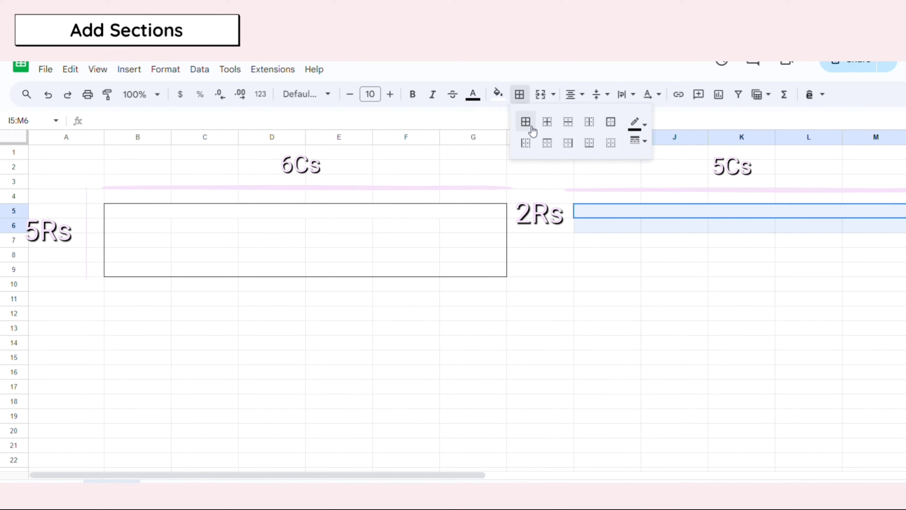
pyautogui.click(525, 124)
pyautogui.click(437, 328)
# Merge B11:G11 and put an outer border around B11:G12
pyautogui.moveTo(122, 299); pyautogui.dragTo(478, 299)
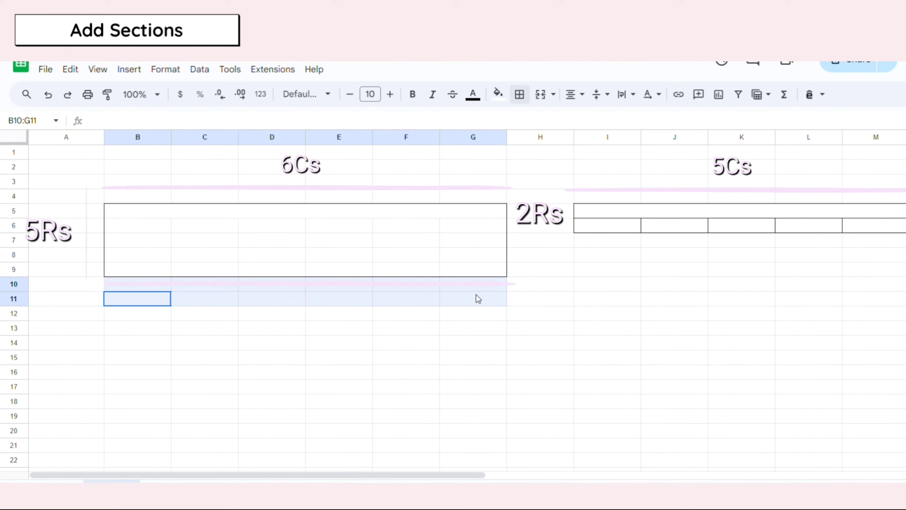
pyautogui.click(540, 94)
pyautogui.moveTo(216, 299); pyautogui.dragTo(217, 313)
pyautogui.click(519, 94)
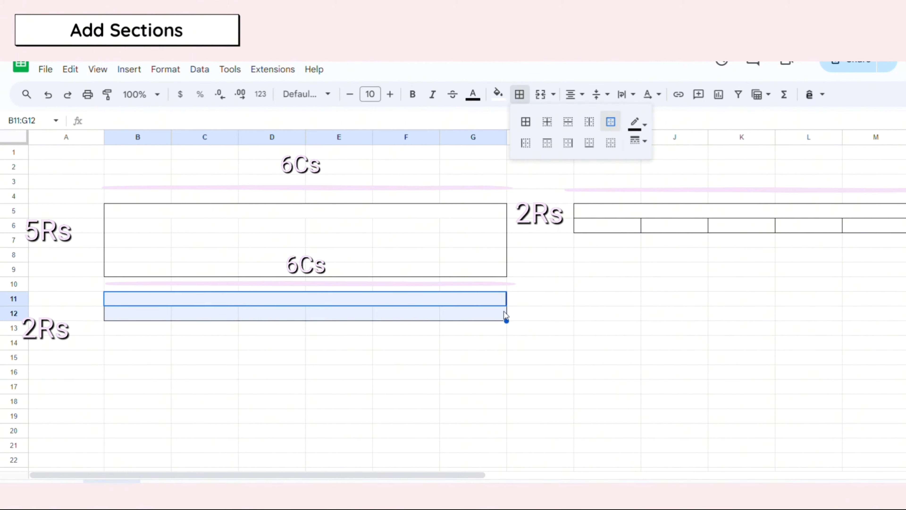
pyautogui.click(610, 123)
pyautogui.click(540, 299)
# Resize columns A and H to 70 pixels wide
pyautogui.click(71, 137)
pyautogui.rightClick(75, 137)
pyautogui.click(126, 298)
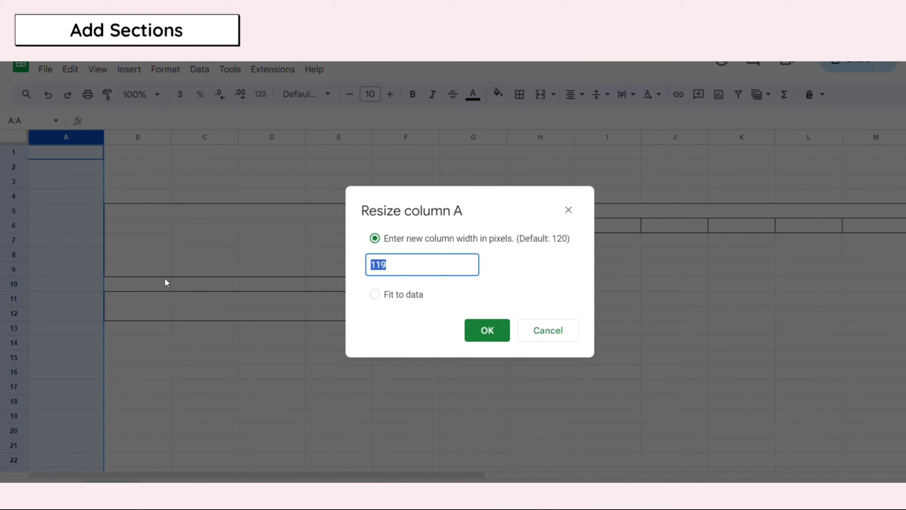
pyautogui.write('70')
pyautogui.click(486, 332)
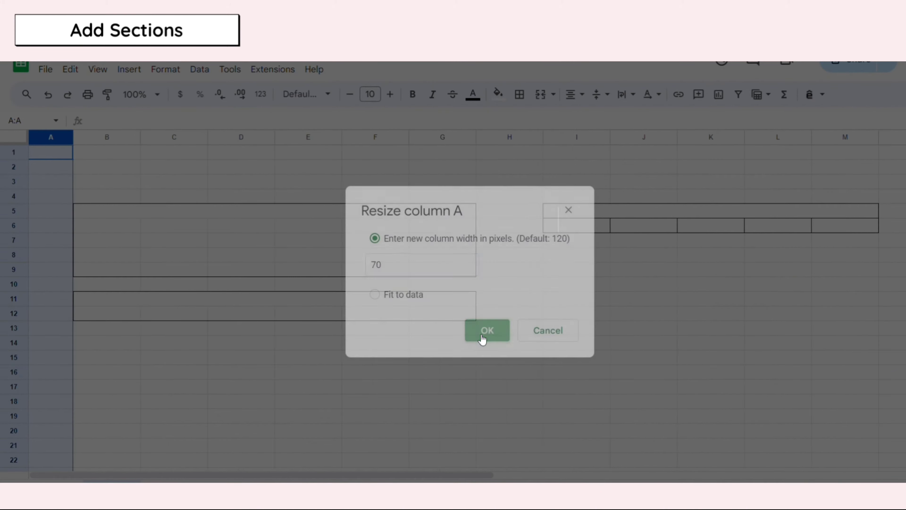
pyautogui.click(497, 139)
pyautogui.rightClick(498, 140)
pyautogui.click(556, 298)
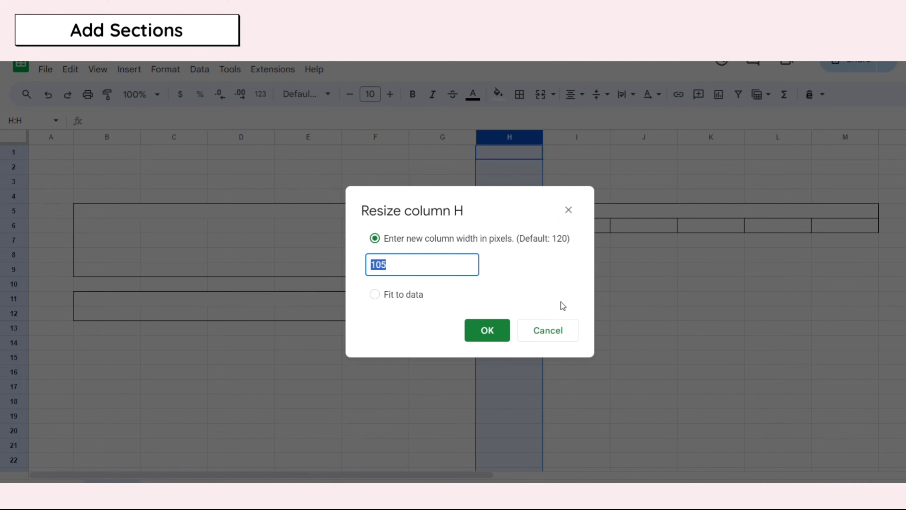
pyautogui.write('70')
pyautogui.press('Return')
pyautogui.click(546, 340)
pyautogui.click(267, 217)
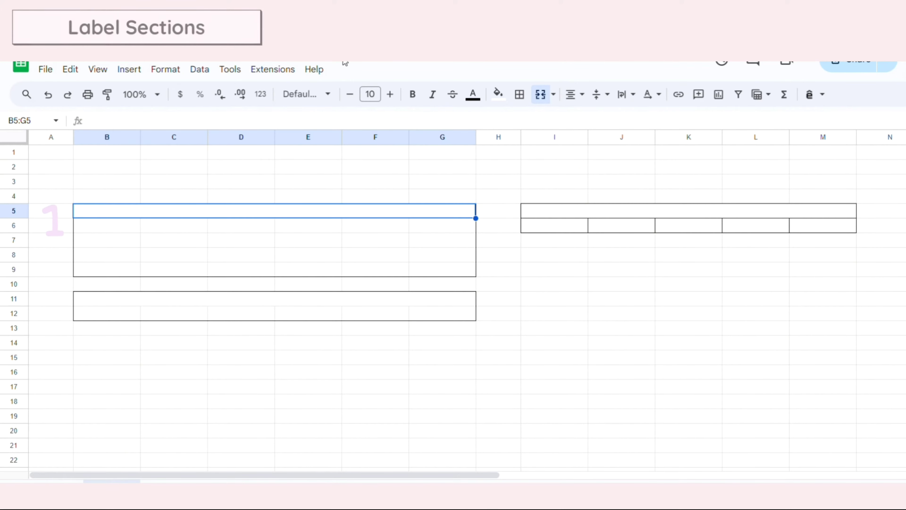
# Title the section MY STARTING POINT and merge B6:C9 row by row
pyautogui.write('MY STARTING POINT')
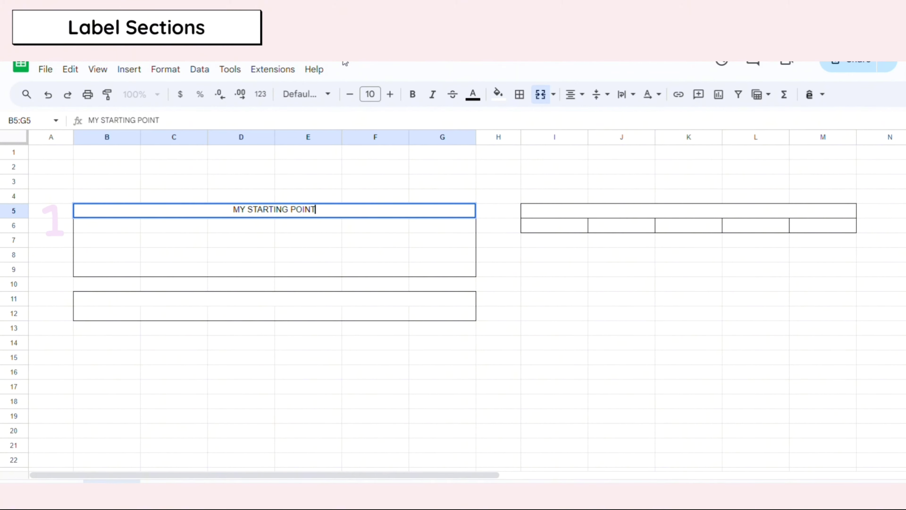
pyautogui.click(308, 269)
pyautogui.click(118, 231)
pyautogui.moveTo(119, 231); pyautogui.dragTo(200, 271)
pyautogui.click(553, 94)
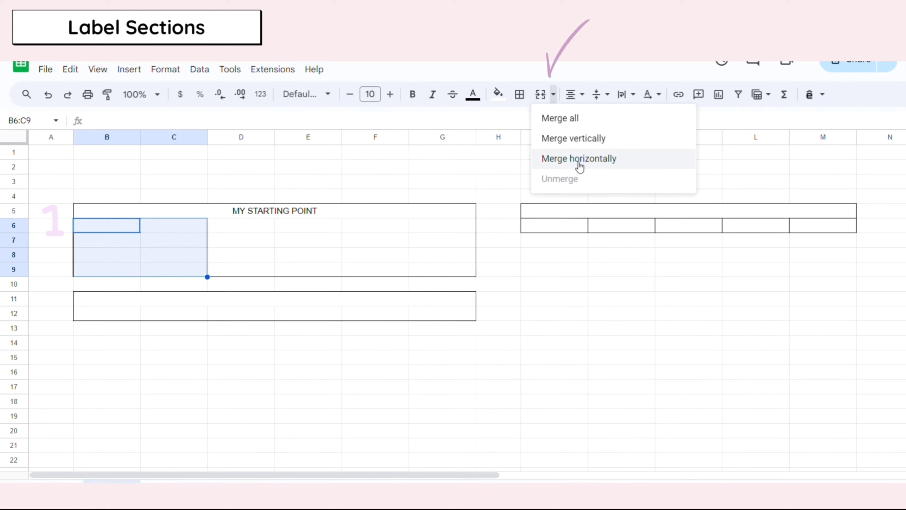
pyautogui.click(580, 159)
# Merge D6:E7 and F6:G7 row by row
pyautogui.moveTo(238, 230); pyautogui.dragTo(329, 241)
pyautogui.click(553, 94)
pyautogui.click(579, 159)
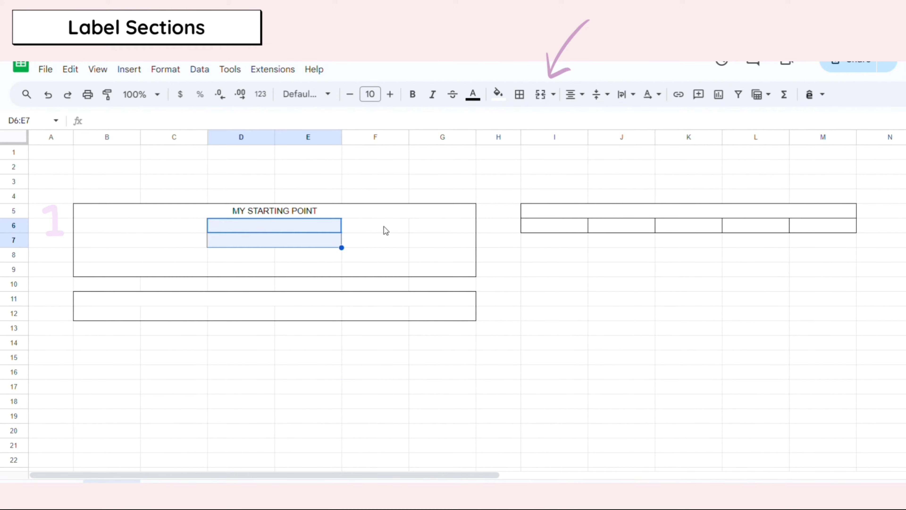
pyautogui.moveTo(384, 229); pyautogui.dragTo(463, 240)
pyautogui.click(554, 94)
pyautogui.click(594, 166)
# Enter the column headings START in D6:E6 and GOAL in F6:G6
pyautogui.click(175, 228)
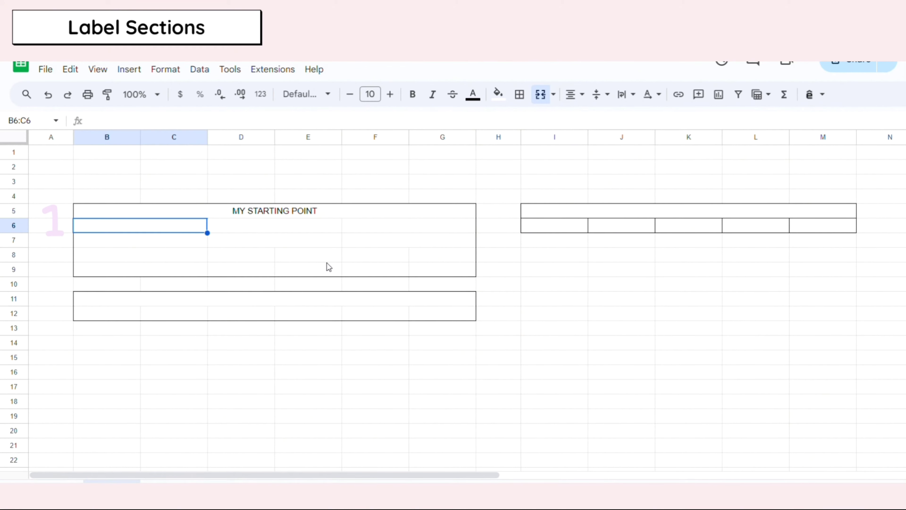
pyautogui.click(302, 230)
pyautogui.write('START')
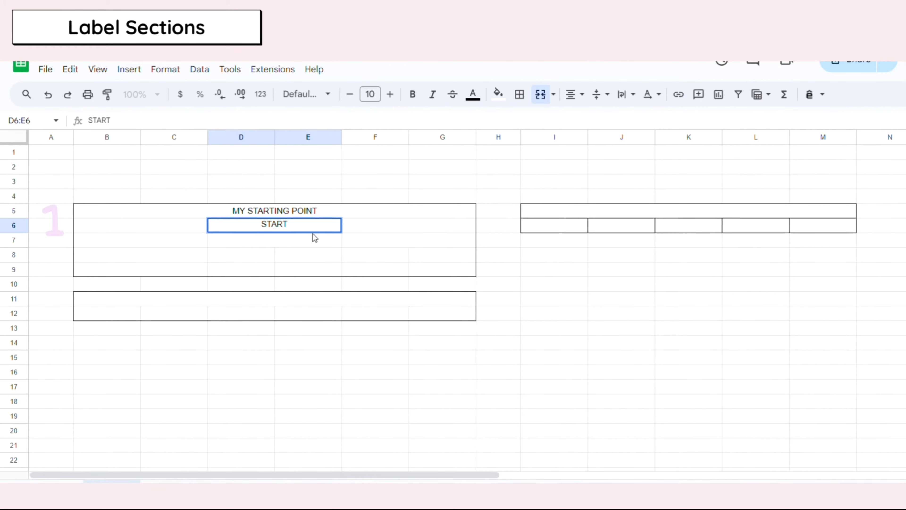
pyautogui.click(410, 222)
pyautogui.write('GOAL')
# Label rows B7, B8 and B9 as DATE, HEIGHT and WEIGHT
pyautogui.click(129, 240)
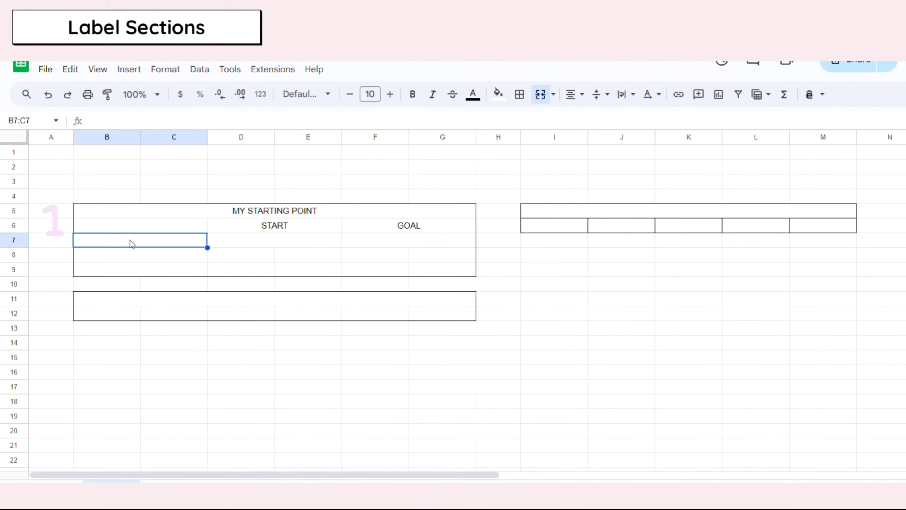
pyautogui.write('DATE')
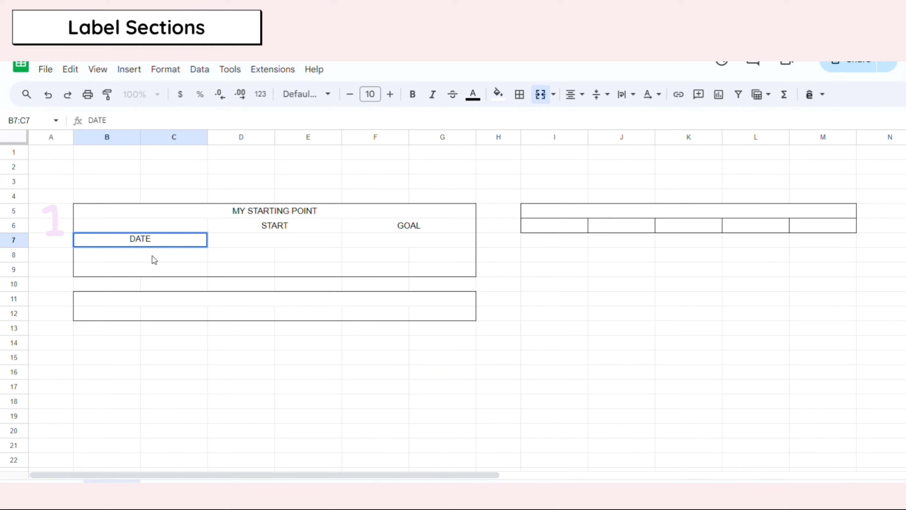
pyautogui.click(154, 259)
pyautogui.write('HEIGHT')
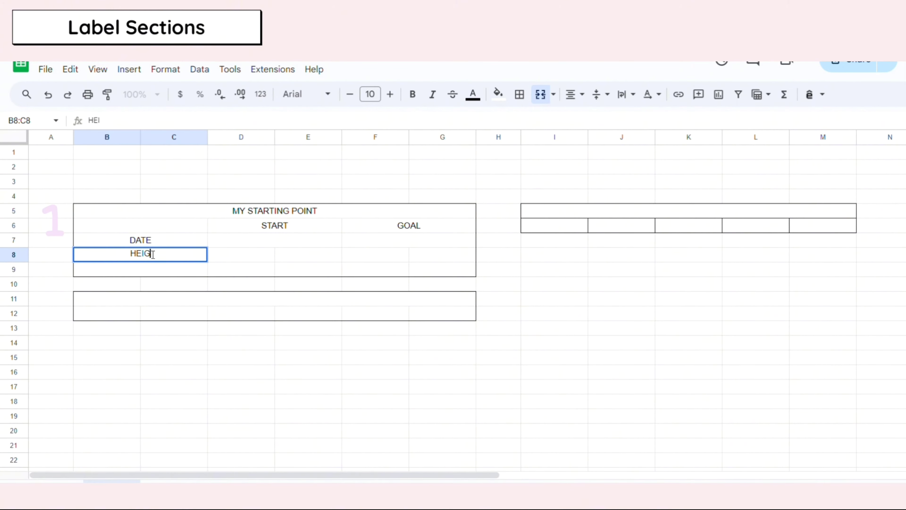
pyautogui.click(140, 275)
pyautogui.write('WEIGHT')
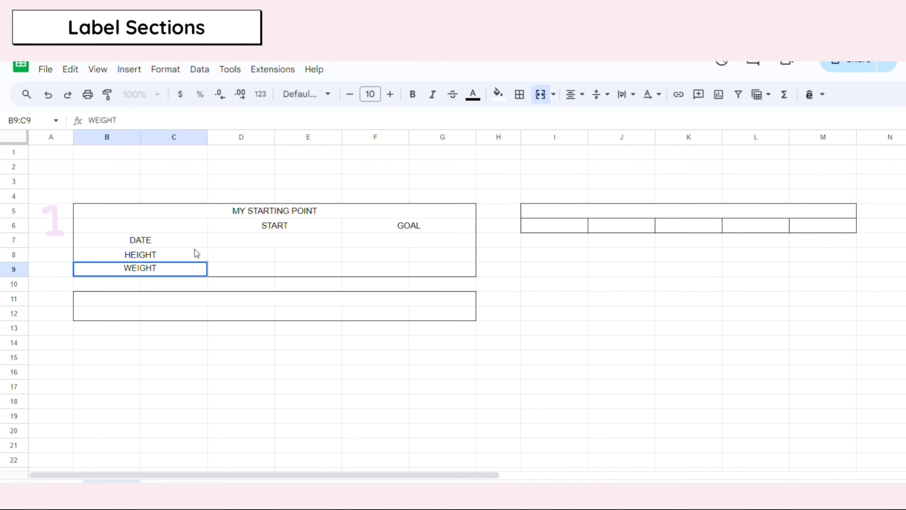
pyautogui.click(255, 246)
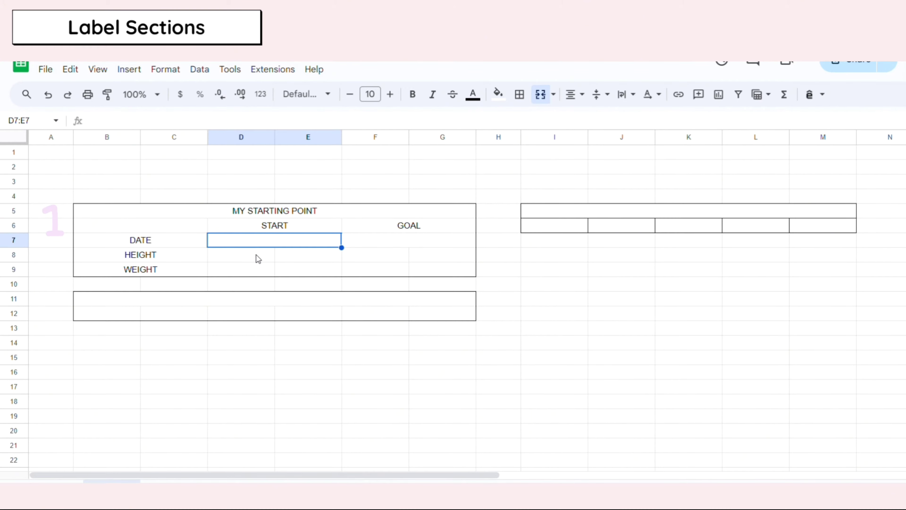
# Title B11:G11 MILESTONES and merge B12:C12, D12:E12 and F12:G12
pyautogui.click(249, 297)
pyautogui.write('MILESTONES')
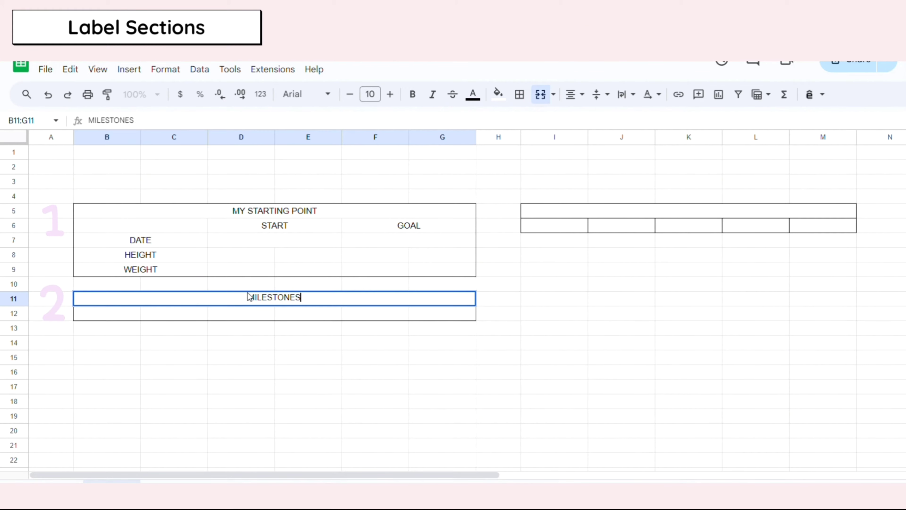
pyautogui.click(113, 316)
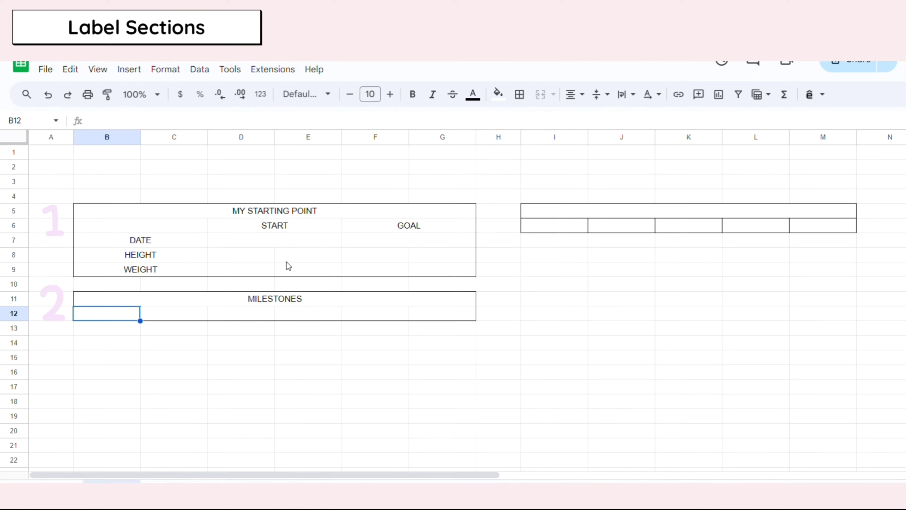
pyautogui.moveTo(138, 313); pyautogui.dragTo(182, 313)
pyautogui.click(553, 94)
pyautogui.click(558, 117)
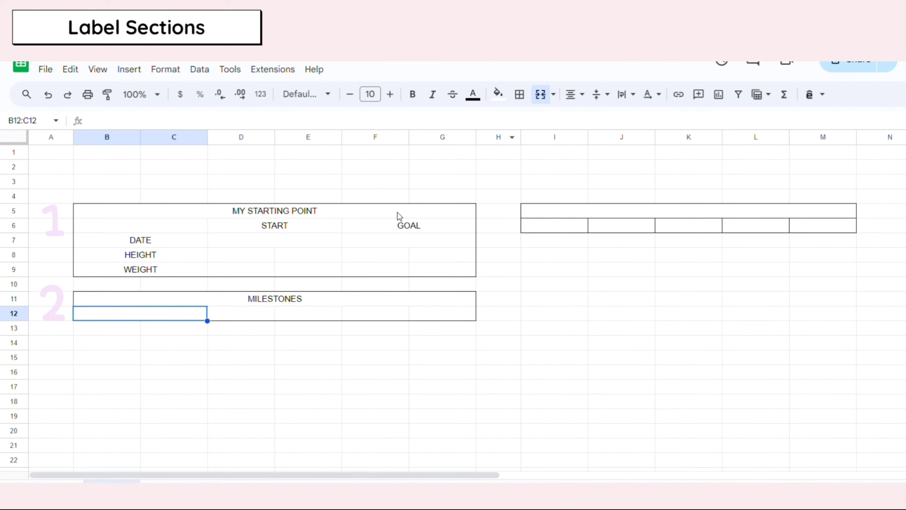
pyautogui.moveTo(241, 313); pyautogui.dragTo(294, 313)
pyautogui.click(539, 95)
pyautogui.moveTo(375, 316); pyautogui.dragTo(442, 314)
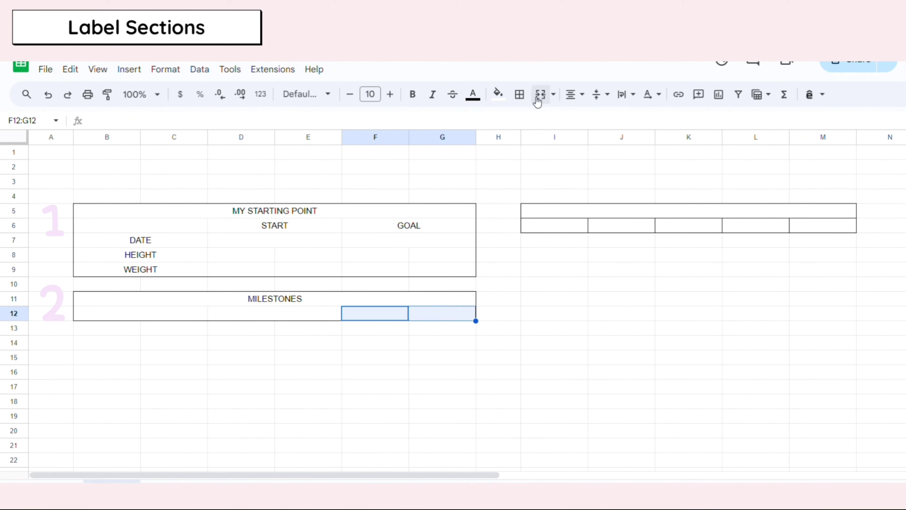
pyautogui.click(539, 96)
# Label the milestone columns LOSS, REWARD and DONE
pyautogui.click(102, 318)
pyautogui.write('LOSS')
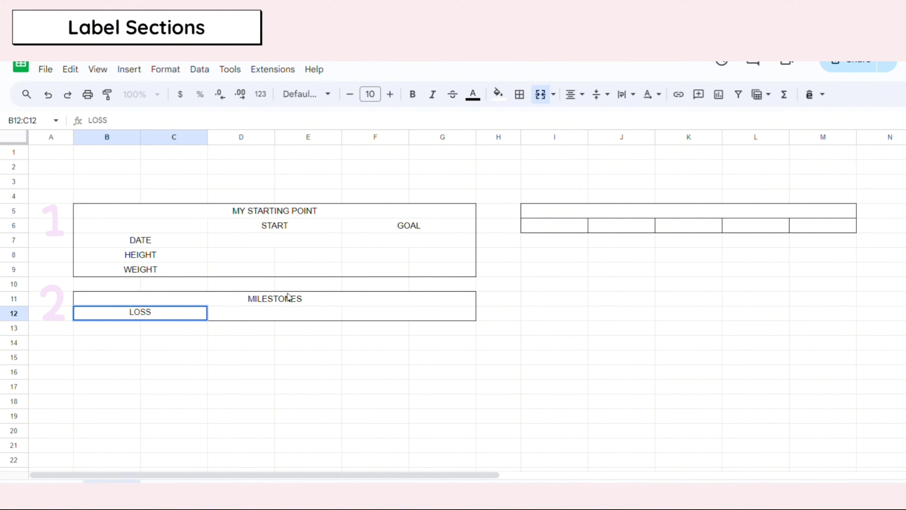
pyautogui.click(274, 309)
pyautogui.write('REWARD')
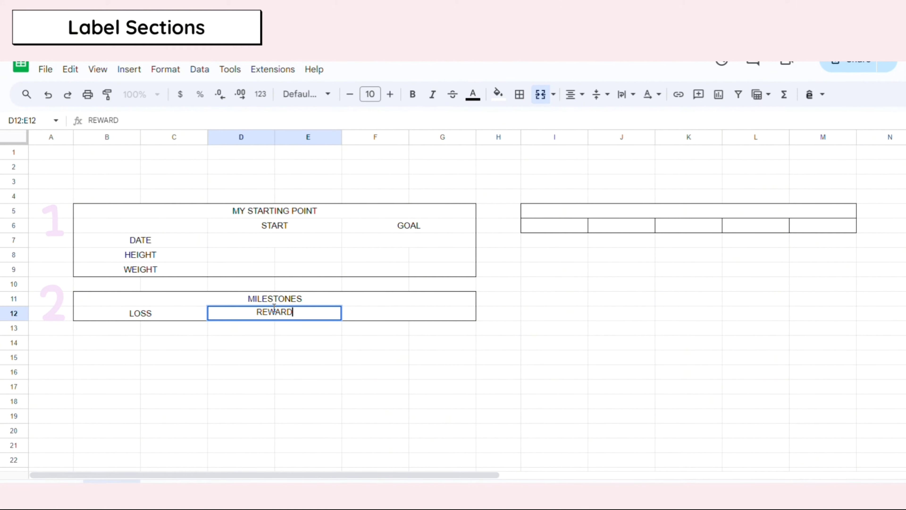
pyautogui.click(381, 314)
pyautogui.write('DONE')
# Title I5 WEIGHT LOG and head I6:M6 DATE, WEIGHT, UNIT, WEIGHT LOSS/GAIN, BMI
pyautogui.click(635, 215)
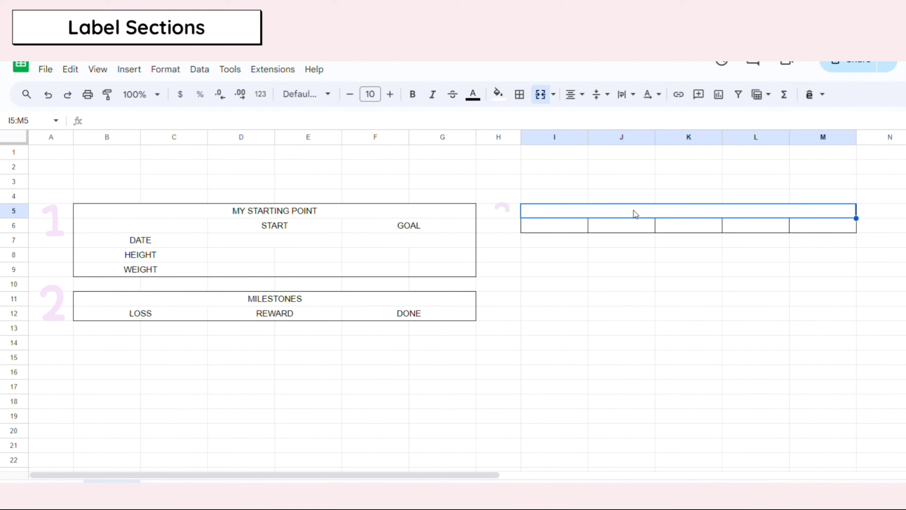
pyautogui.write('WEIGHT LOG')
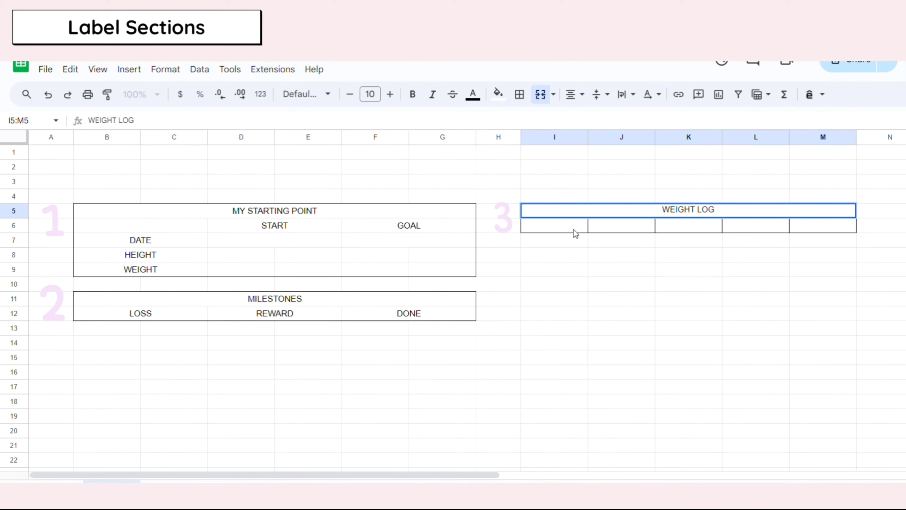
pyautogui.click(572, 228)
pyautogui.write('DATE')
pyautogui.click(617, 231)
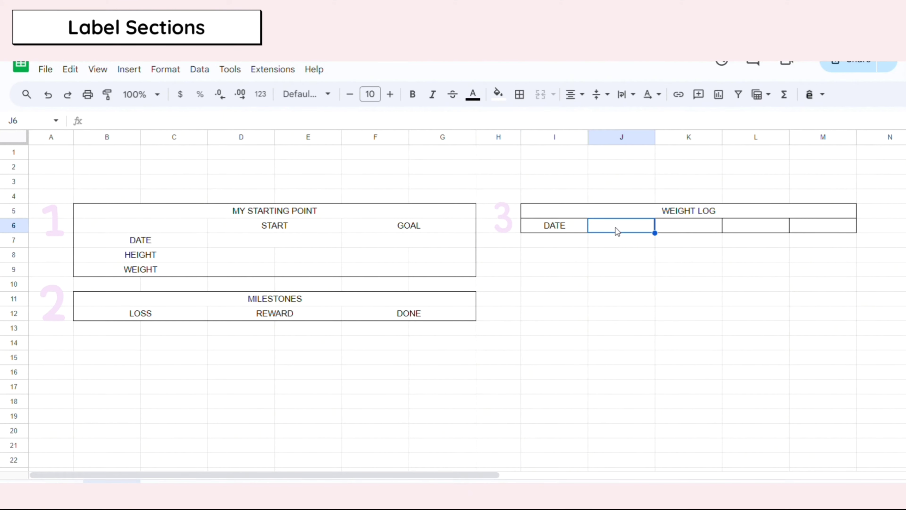
pyautogui.write('WEIGHT')
pyautogui.click(693, 233)
pyautogui.write('UN')
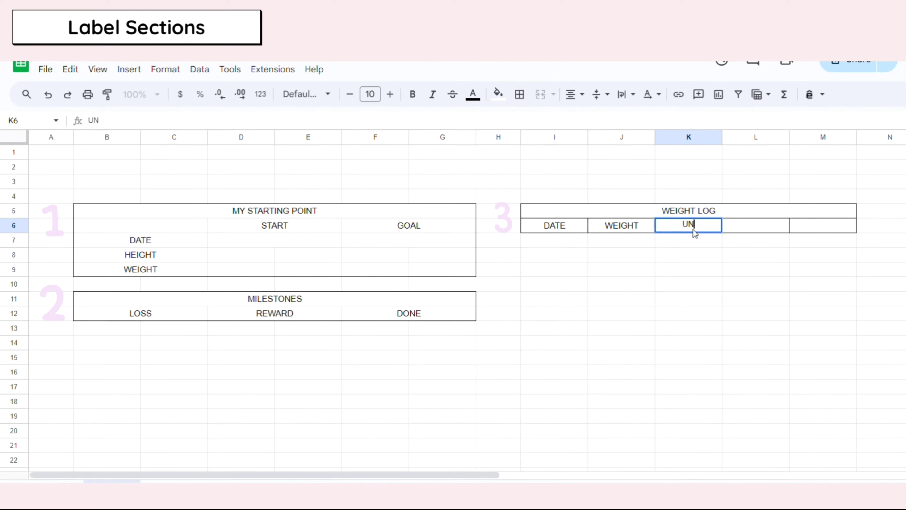
pyautogui.write('IT')
pyautogui.click(771, 227)
pyautogui.write('W')
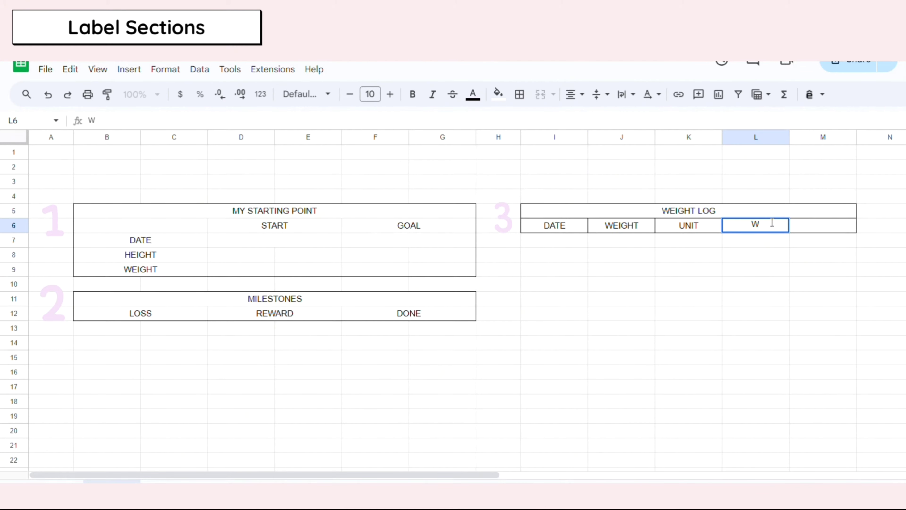
pyautogui.write('EIGHT LOSS')
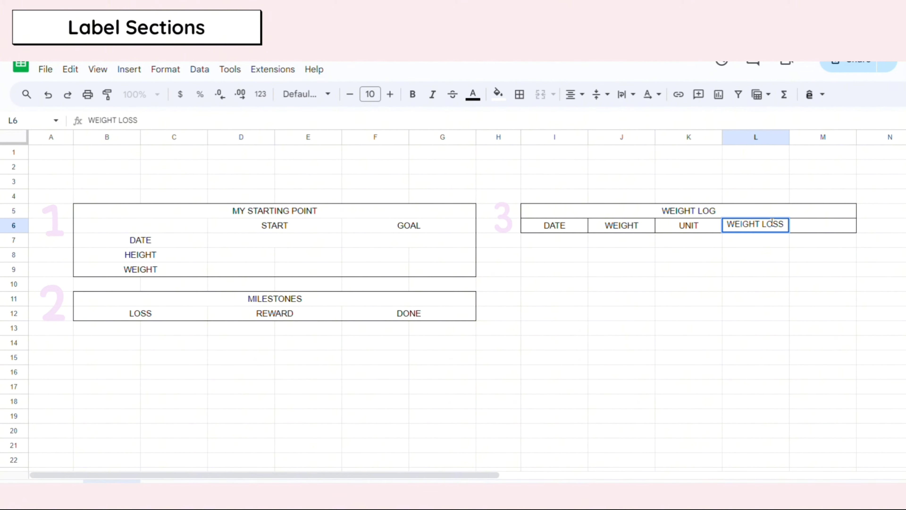
pyautogui.write('/GAIN')
pyautogui.click(839, 227)
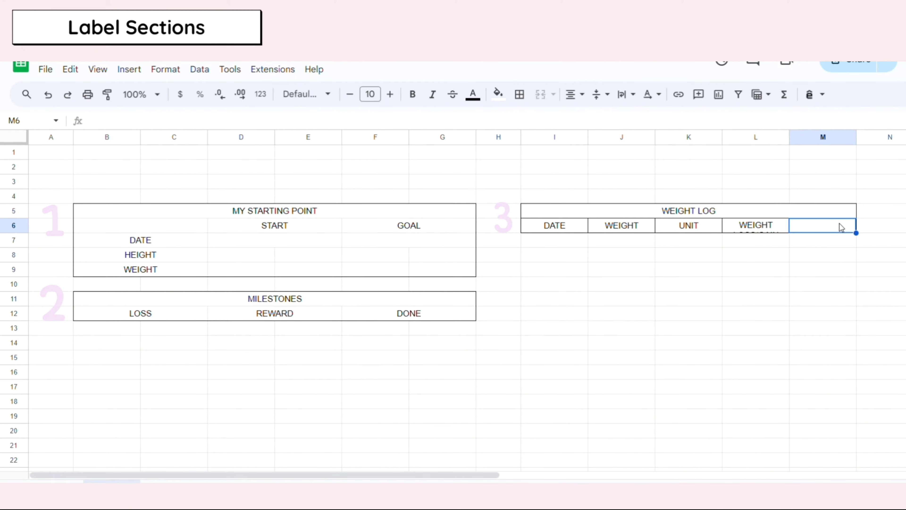
pyautogui.write('BMI')
pyautogui.click(813, 257)
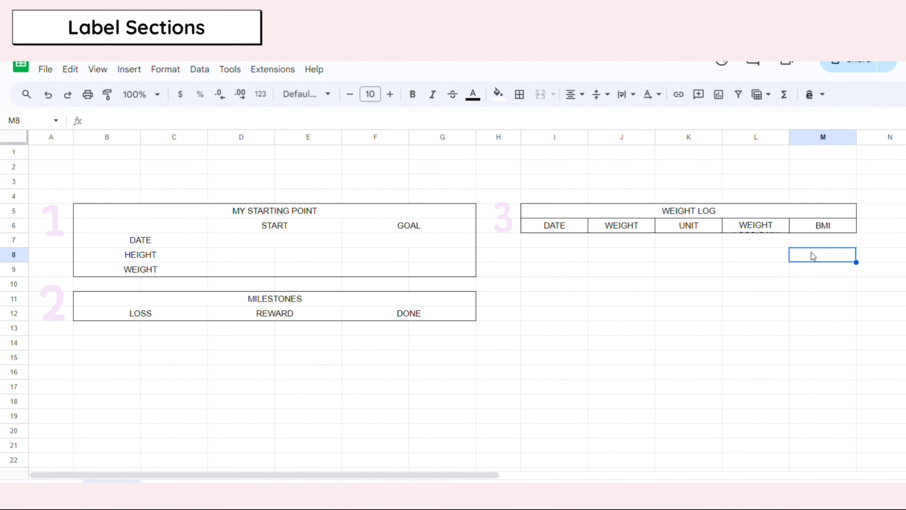
# Make all rows on the sheet taller, with heading row 6 taller still
pyautogui.click(10, 137)
pyautogui.moveTo(12, 160); pyautogui.dragTo(12, 164)
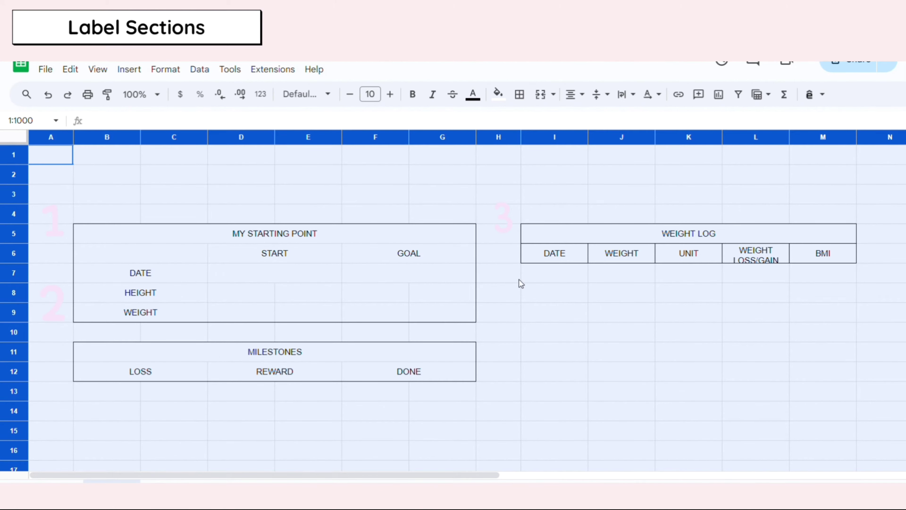
pyautogui.click(553, 295)
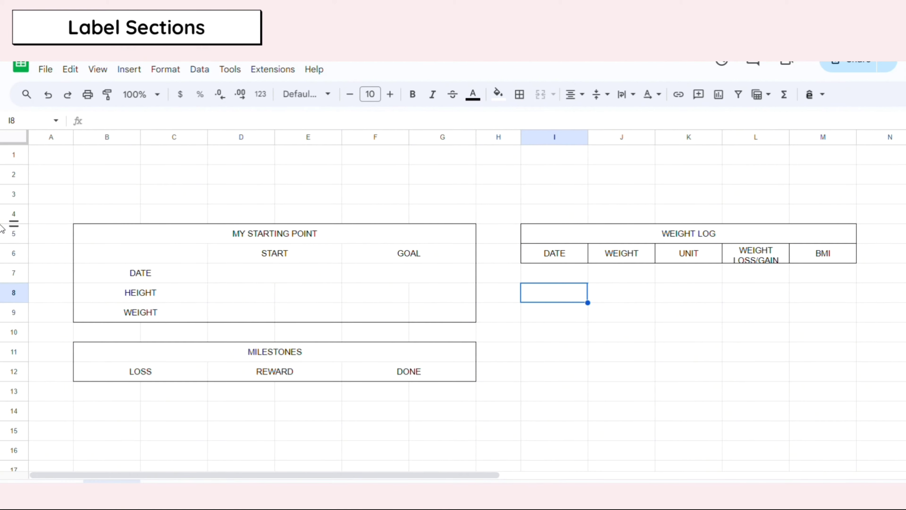
pyautogui.click(11, 253)
pyautogui.moveTo(13, 264); pyautogui.dragTo(12, 268)
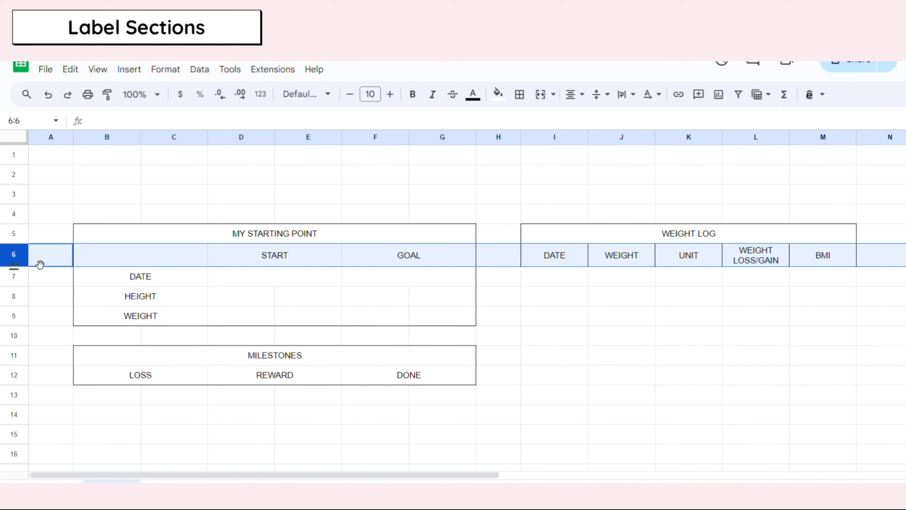
pyautogui.click(601, 317)
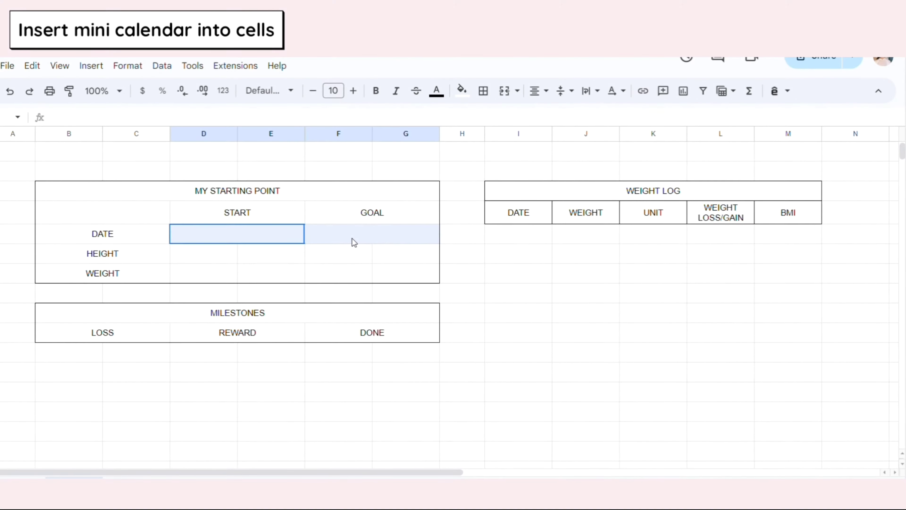
# Add a data validation rule on D7:G7 requiring a valid date
pyautogui.click(162, 66)
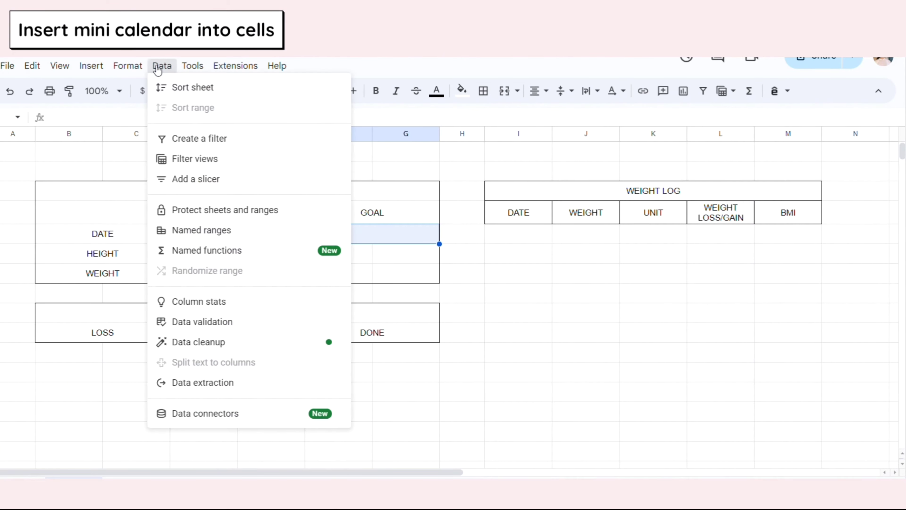
pyautogui.click(219, 322)
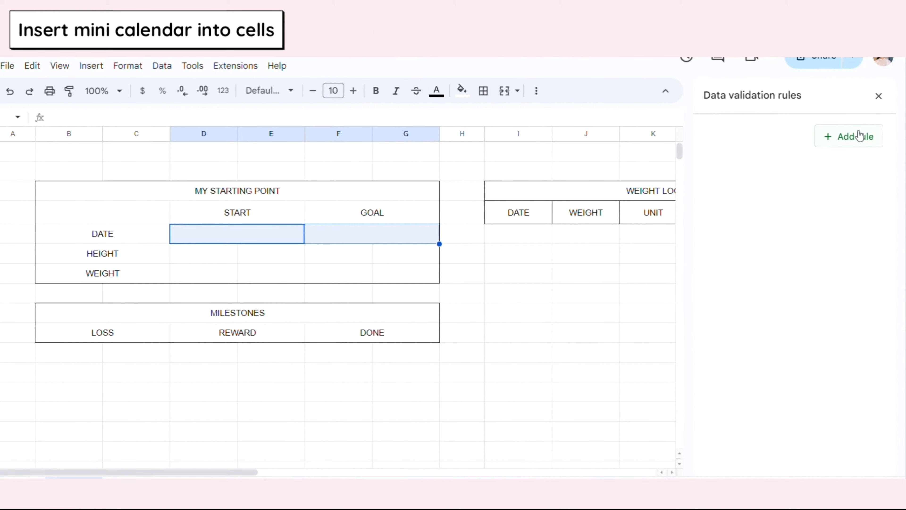
pyautogui.click(849, 137)
pyautogui.click(783, 210)
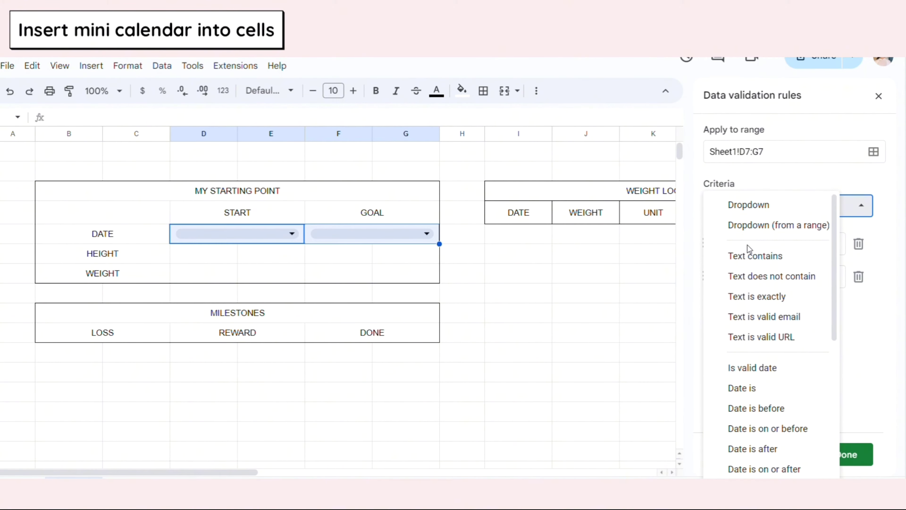
pyautogui.click(765, 370)
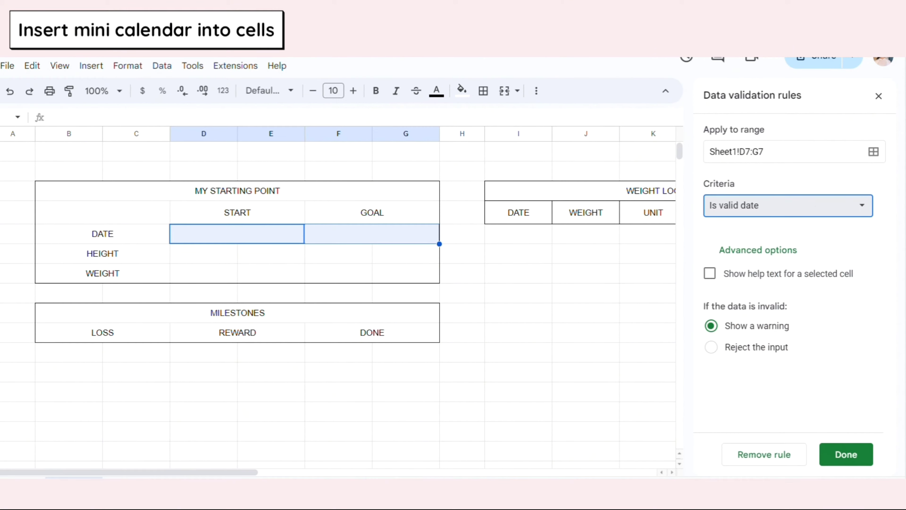
# Show 'Double-click for Calendar' help text, reject invalid input, and save the rule
pyautogui.click(759, 269)
pyautogui.click(744, 293)
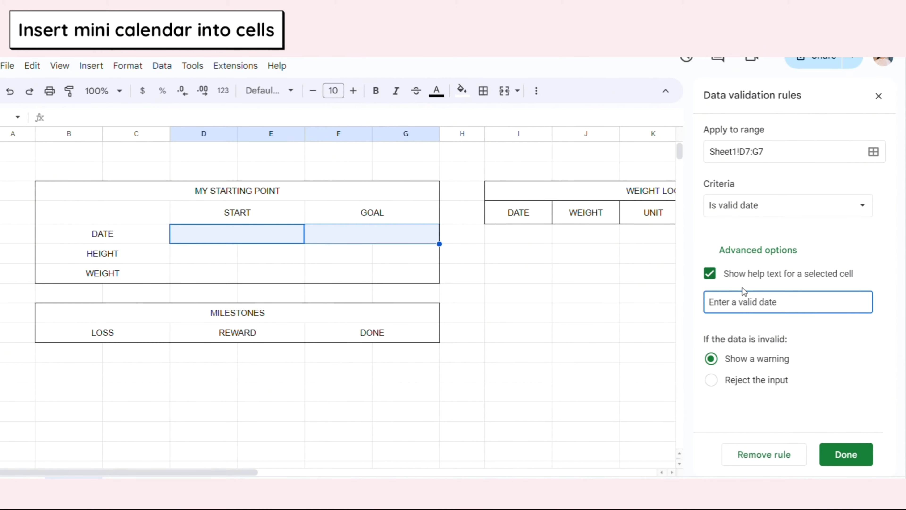
pyautogui.hotkey('ctrl', 'a')
pyautogui.press('BackSpace')
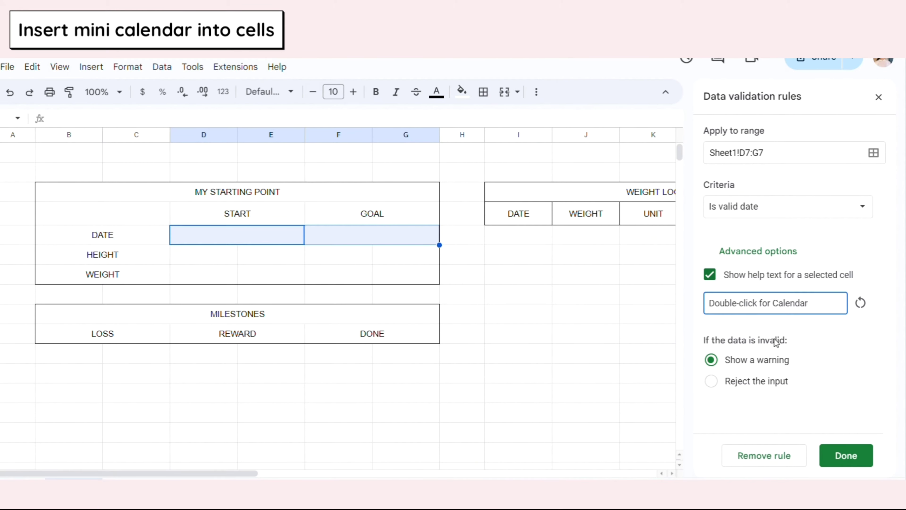
pyautogui.click(752, 383)
pyautogui.click(845, 455)
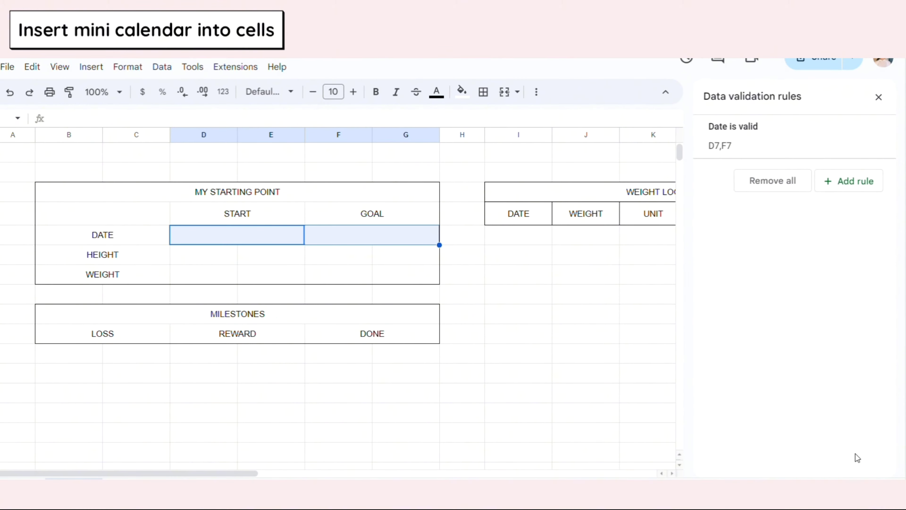
pyautogui.click(280, 229)
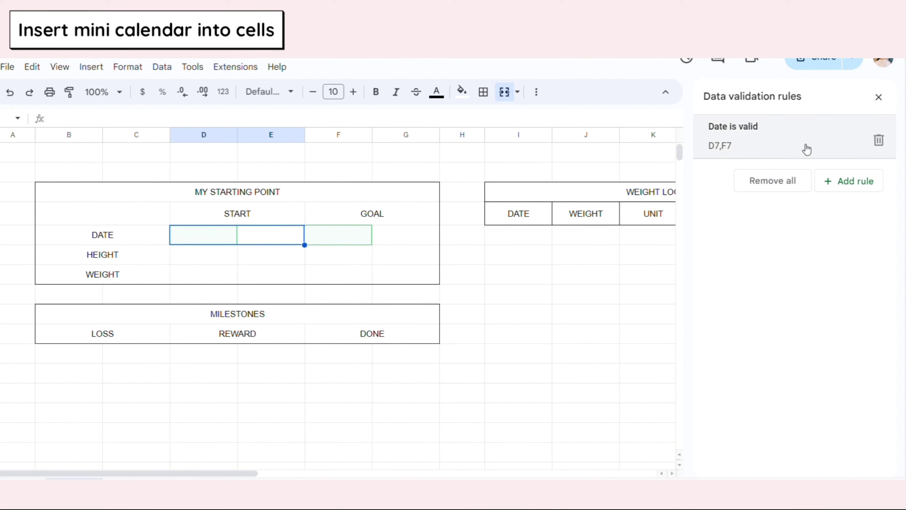
pyautogui.click(878, 97)
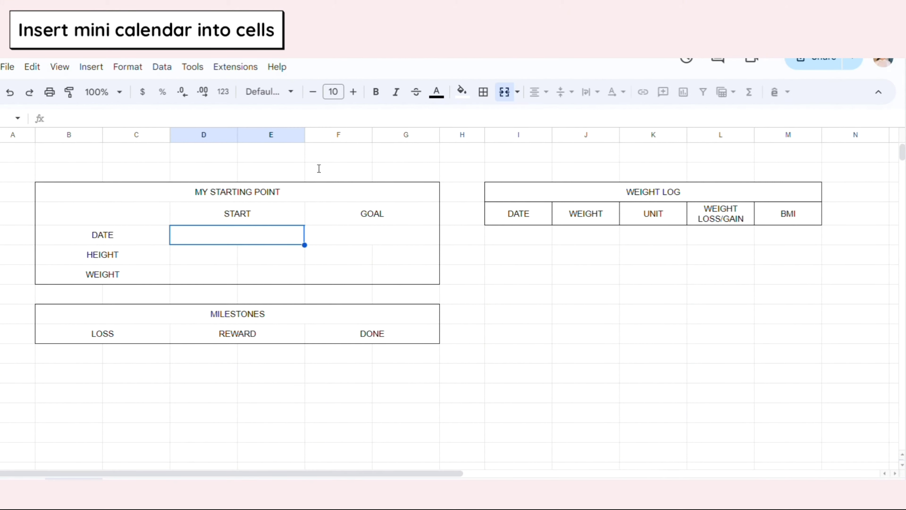
# Pick the 11th as the start date and the 12th as the goal date from the date pickers
pyautogui.doubleClick(247, 236)
pyautogui.click(192, 314)
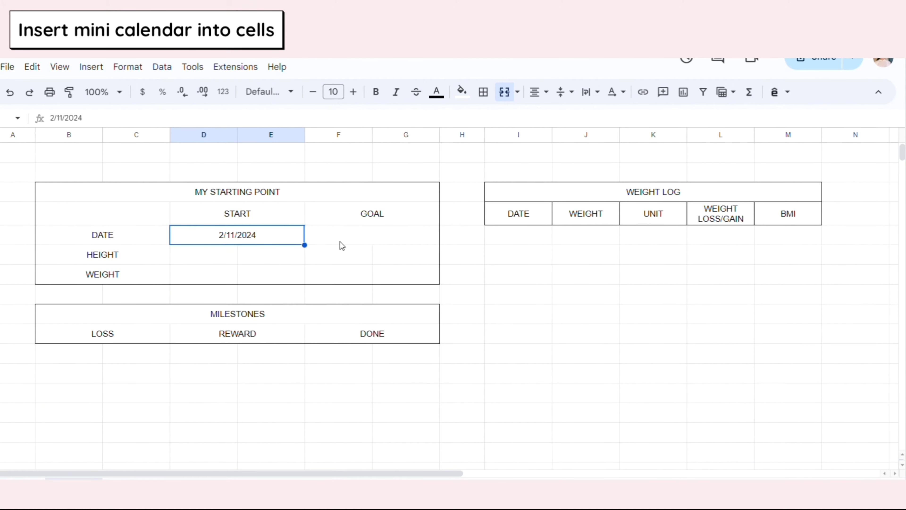
pyautogui.doubleClick(341, 242)
pyautogui.click(342, 315)
# Clear the start and goal date cells D7 and F7, dismissing the validation error
pyautogui.click(266, 234)
pyautogui.press('Delete')
pyautogui.press('Return')
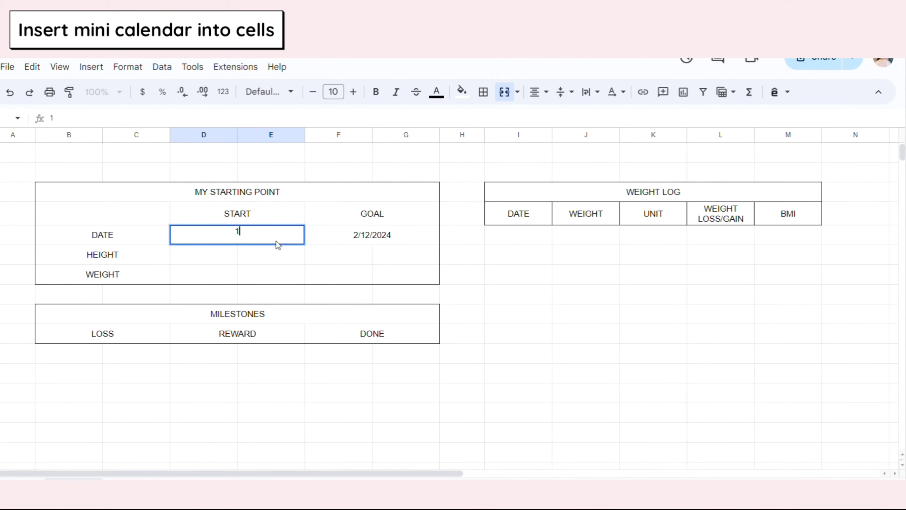
pyautogui.press('Return')
pyautogui.moveTo(293, 264); pyautogui.dragTo(254, 248)
pyautogui.click(556, 308)
pyautogui.click(357, 241)
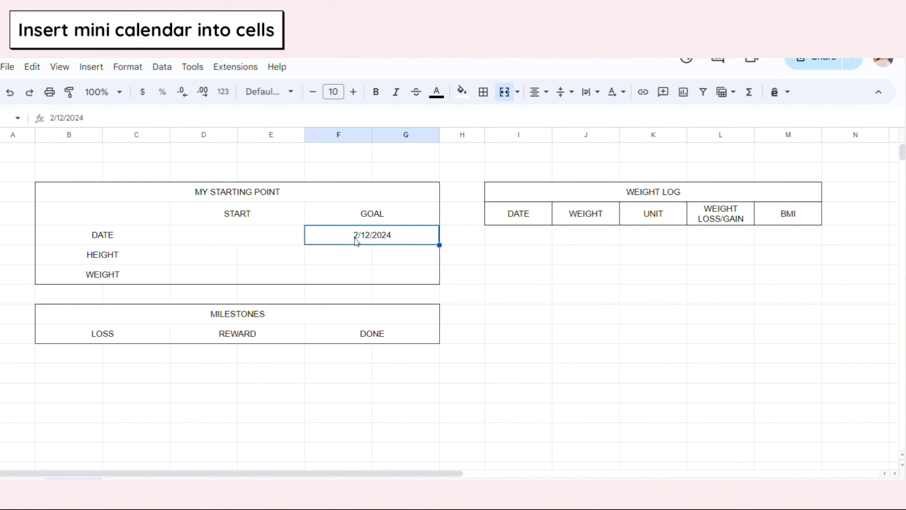
pyautogui.press('Delete')
# Set the start date to 2/11/2024 and the goal date to 2/29/2024 from the calendars
pyautogui.doubleClick(278, 233)
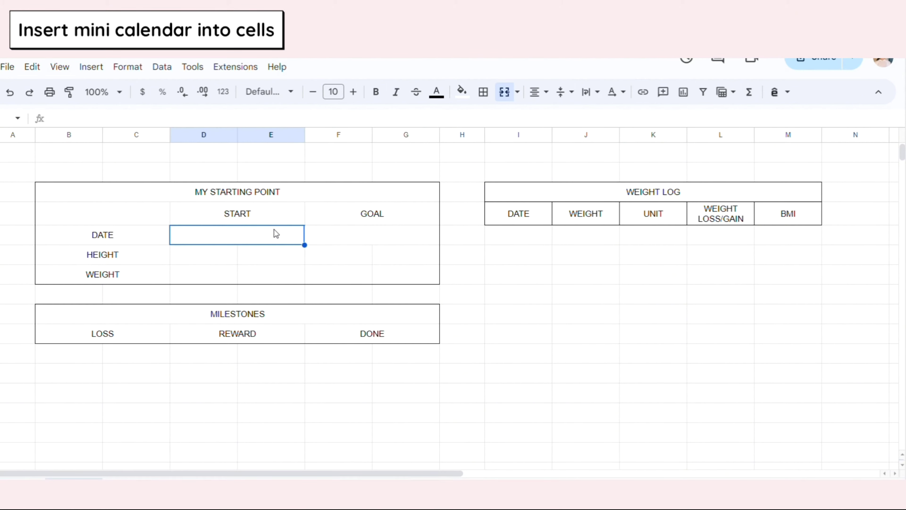
pyautogui.click(193, 316)
pyautogui.doubleClick(404, 234)
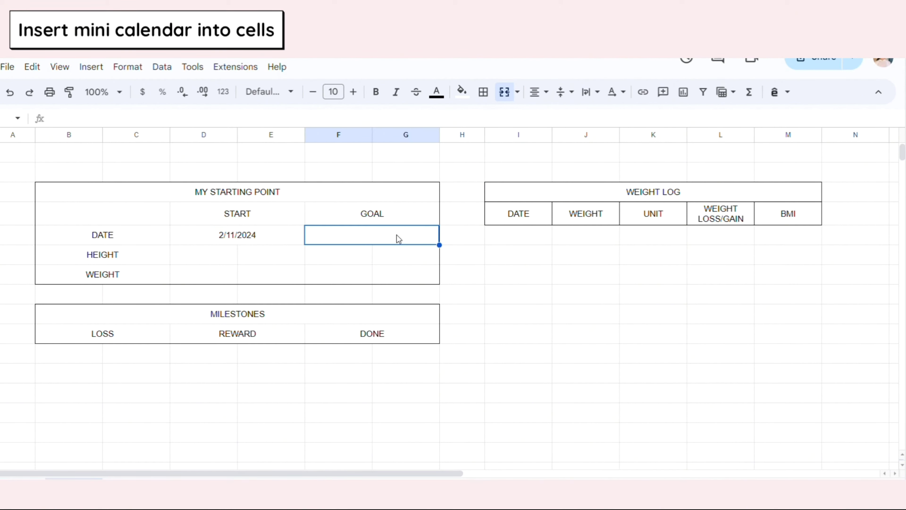
pyautogui.click(387, 340)
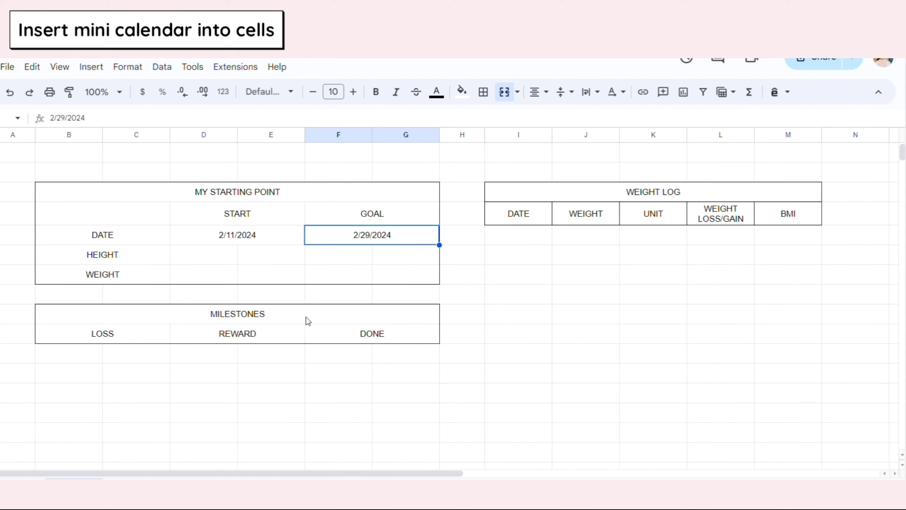
pyautogui.moveTo(185, 255)
pyautogui.mouseDown()
pyautogui.moveTo(271, 255)
pyautogui.moveTo(190, 253)
pyautogui.mouseUp()
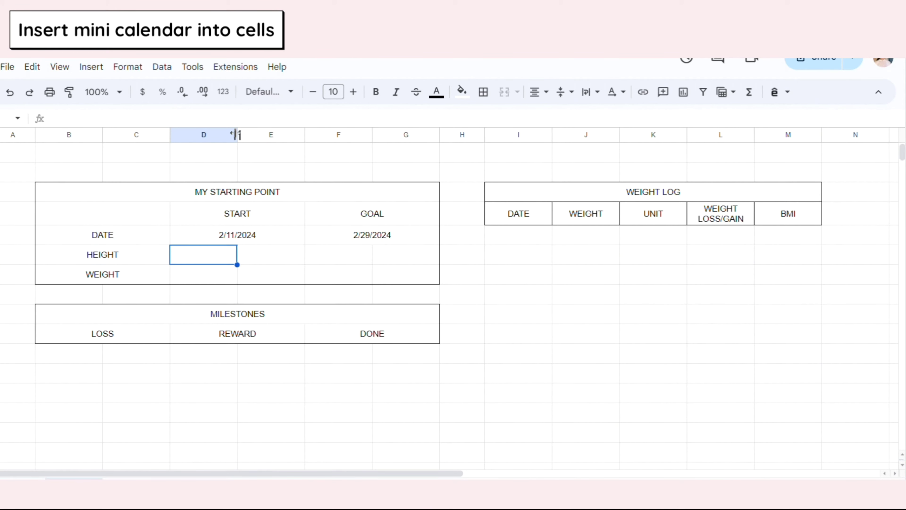
# Resize columns E and G to 40 pixels each
pyautogui.click(263, 136)
pyautogui.rightClick(287, 134)
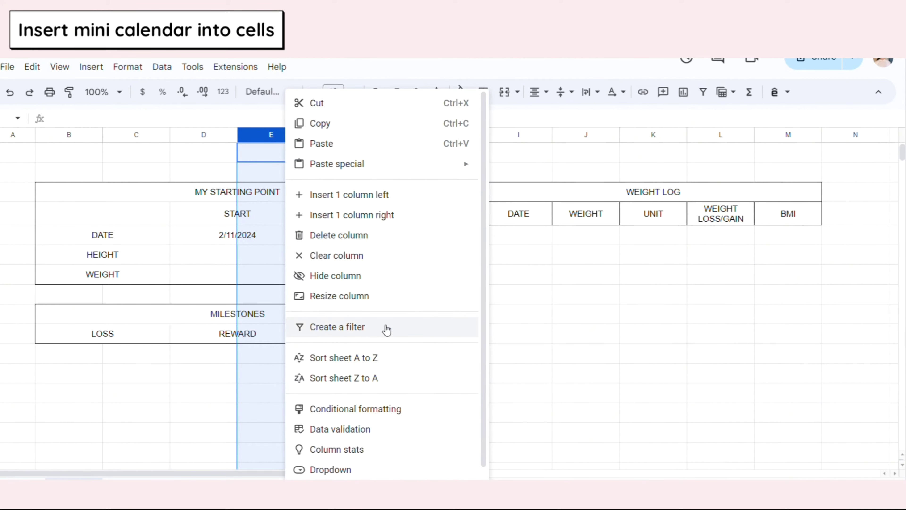
pyautogui.click(362, 295)
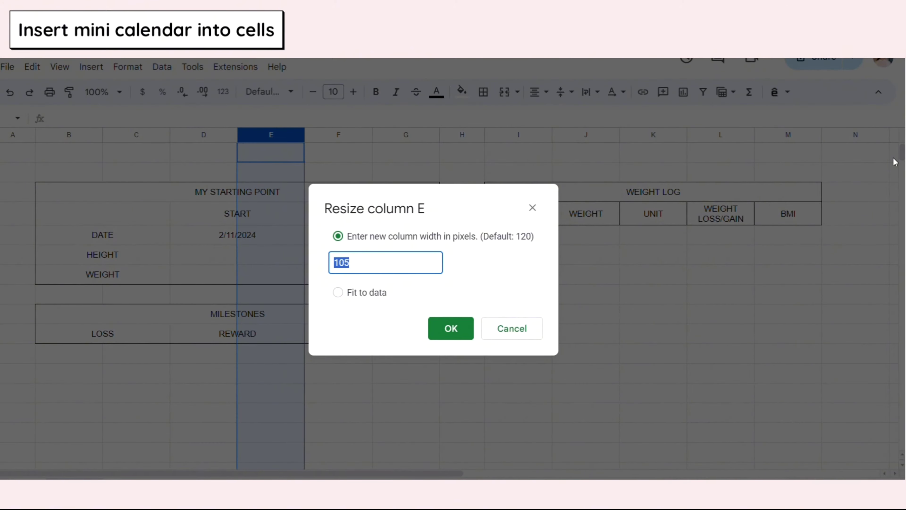
pyautogui.write('40')
pyautogui.click(460, 328)
pyautogui.click(364, 134)
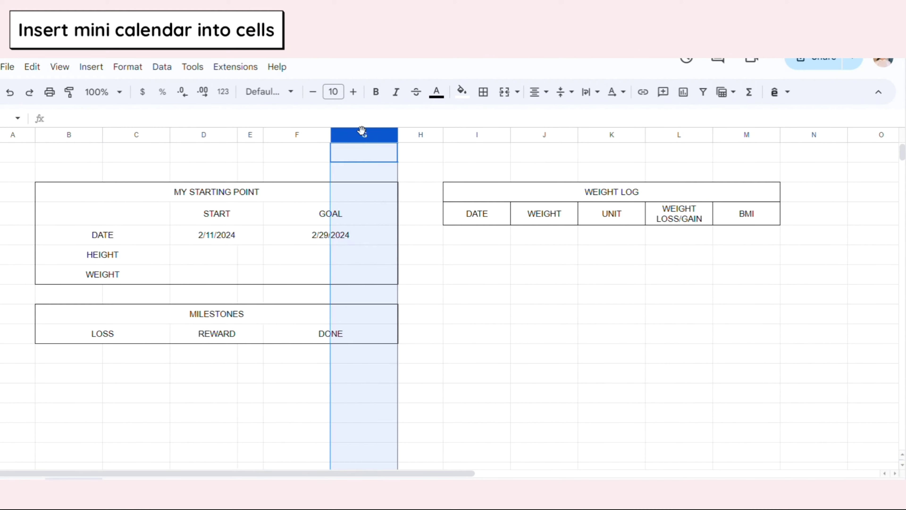
pyautogui.rightClick(362, 134)
pyautogui.click(437, 302)
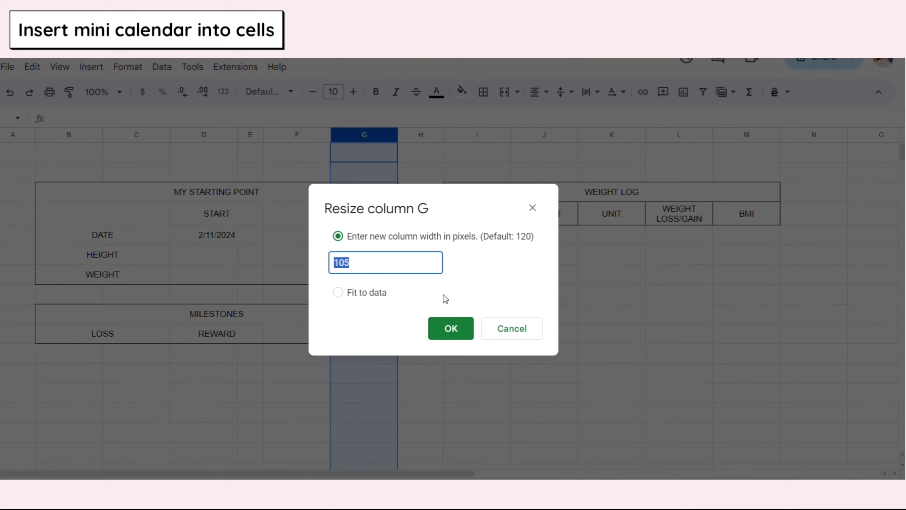
pyautogui.write('40')
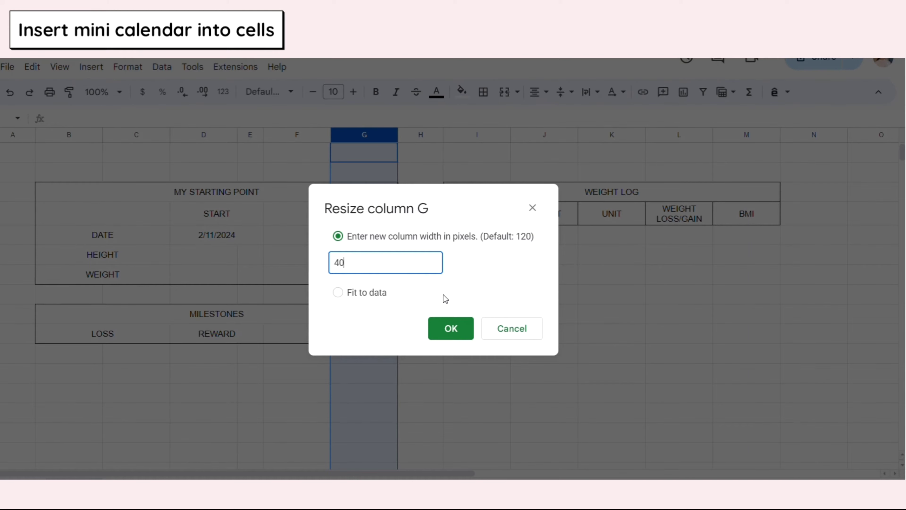
pyautogui.click(438, 332)
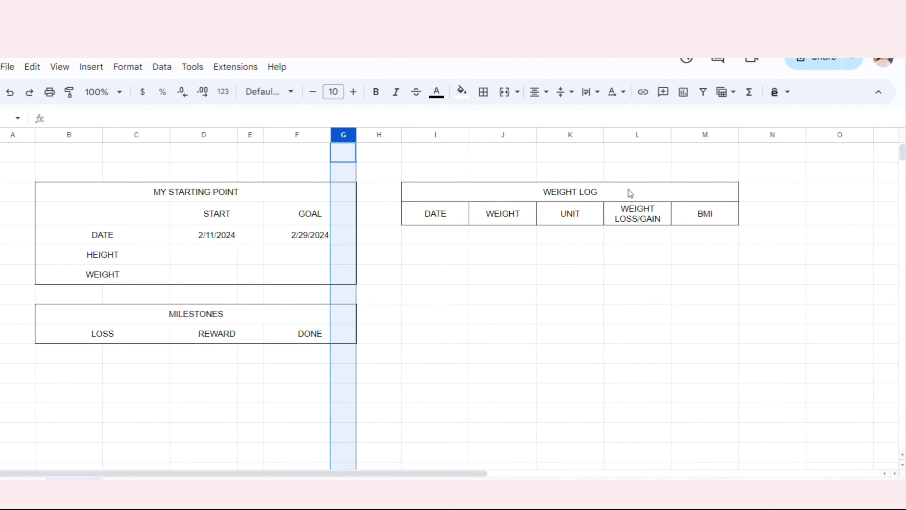
# Drag column K's right border left to narrow the UNIT column
pyautogui.click(570, 133)
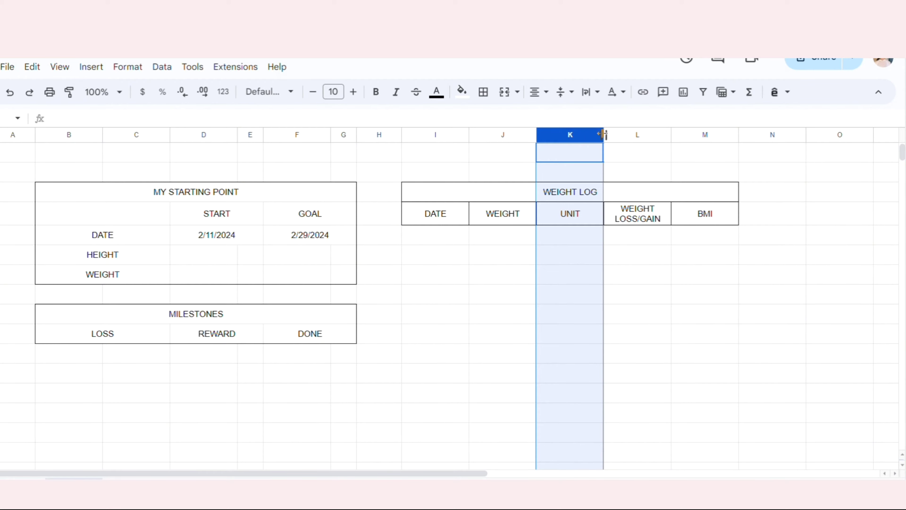
pyautogui.moveTo(603, 134); pyautogui.dragTo(570, 134)
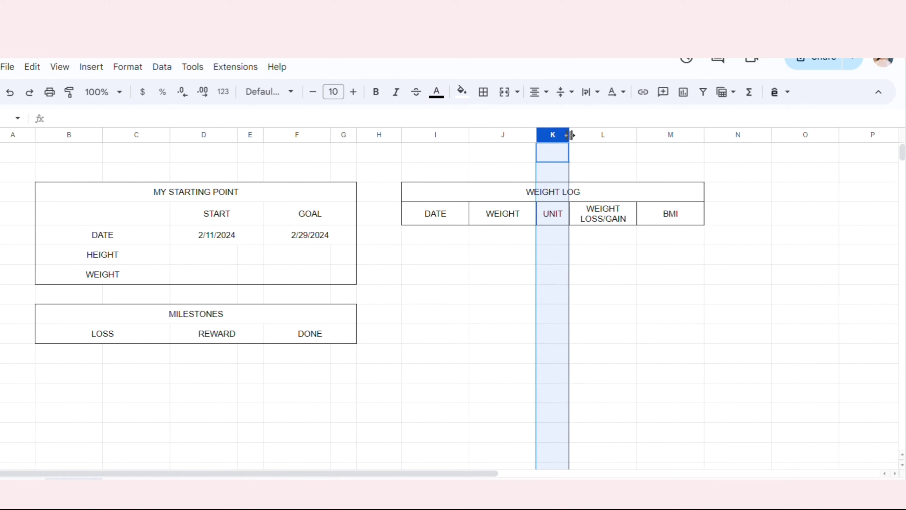
pyautogui.click(613, 299)
pyautogui.click(247, 259)
pyautogui.click(220, 260)
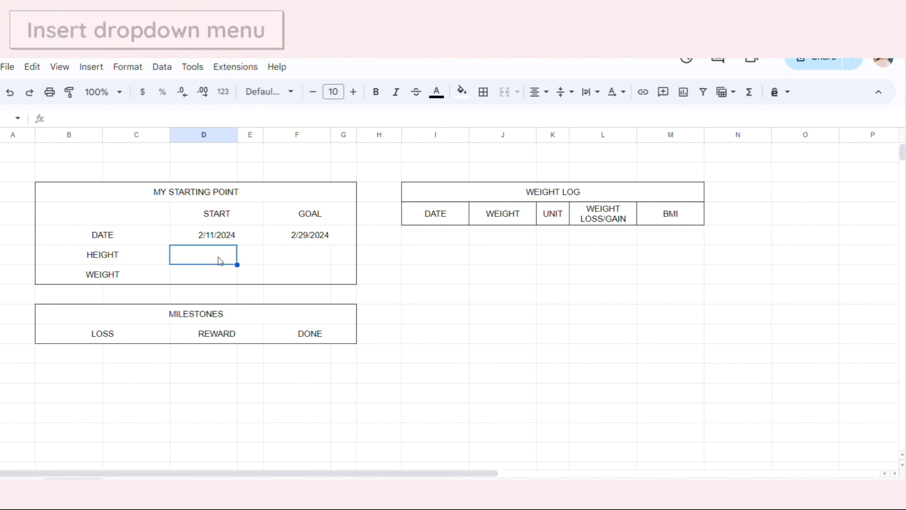
# Insert a dropdown on E8 and extend its range to include G8
pyautogui.click(251, 260)
pyautogui.click(95, 72)
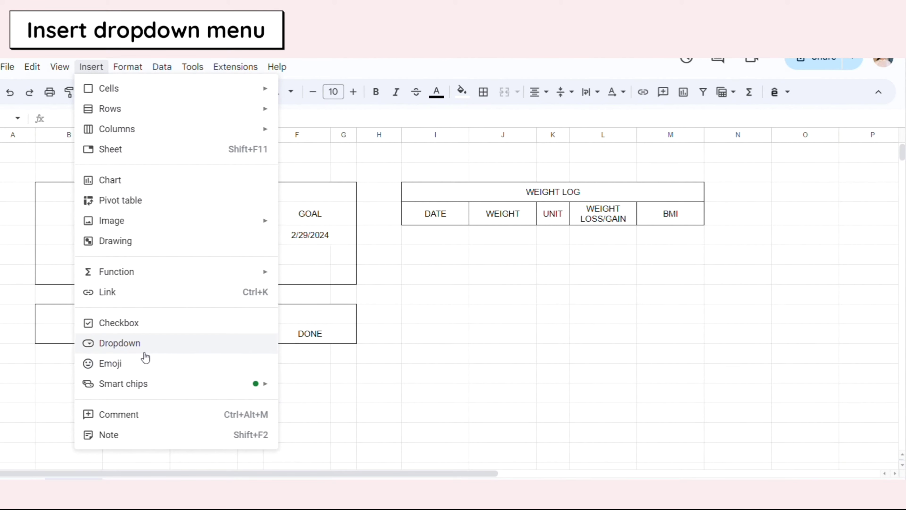
pyautogui.click(143, 345)
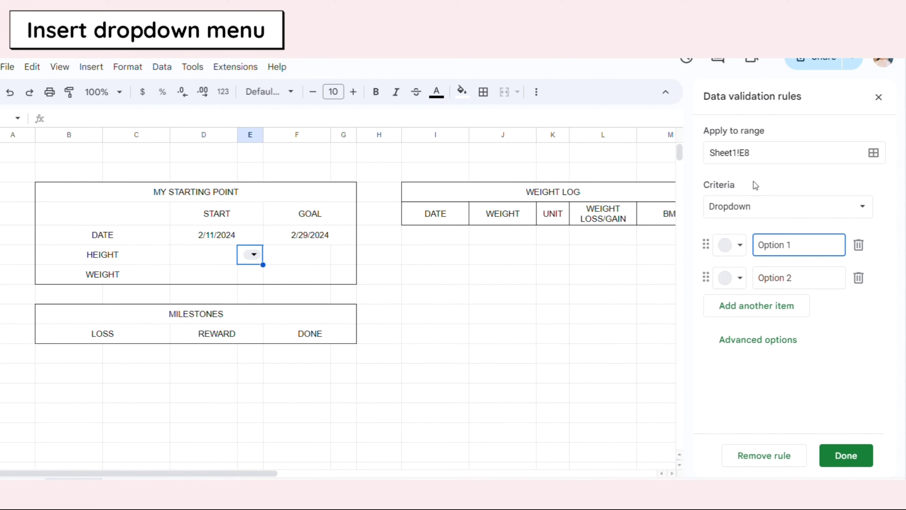
pyautogui.click(745, 154)
pyautogui.click(873, 153)
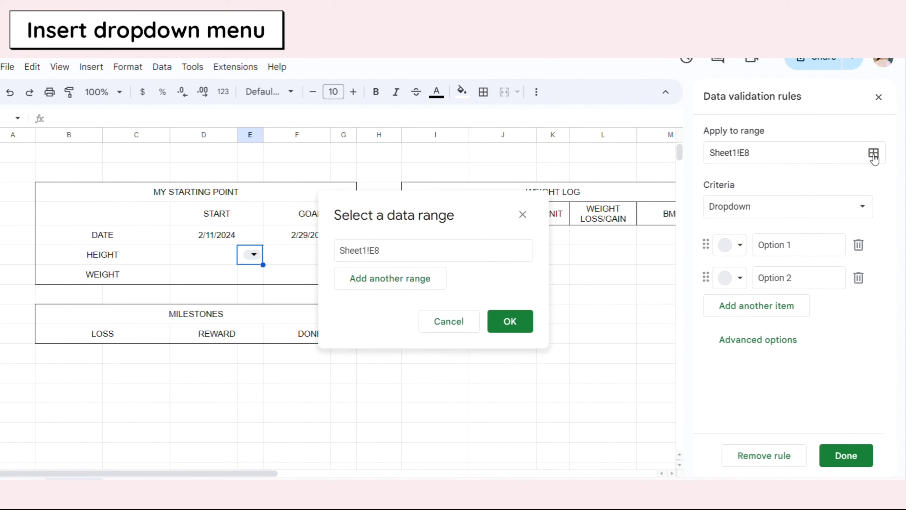
pyautogui.click(410, 277)
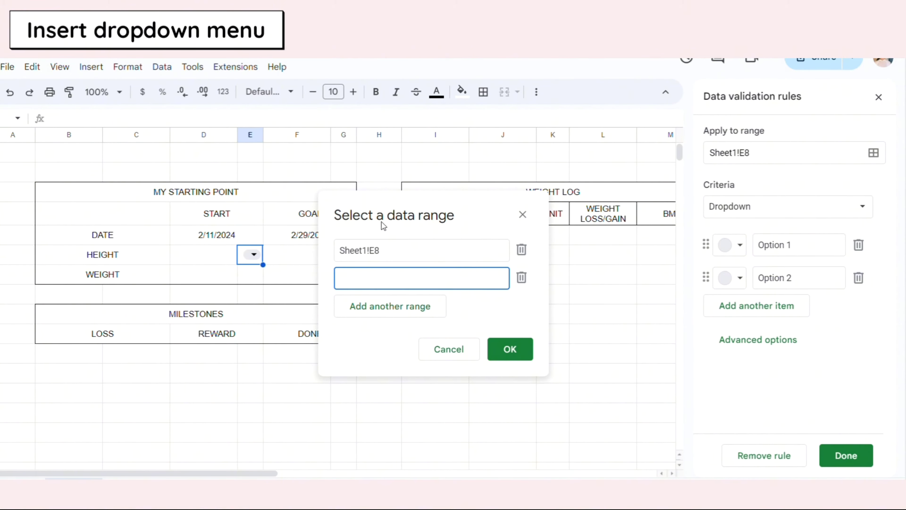
pyautogui.click(343, 254)
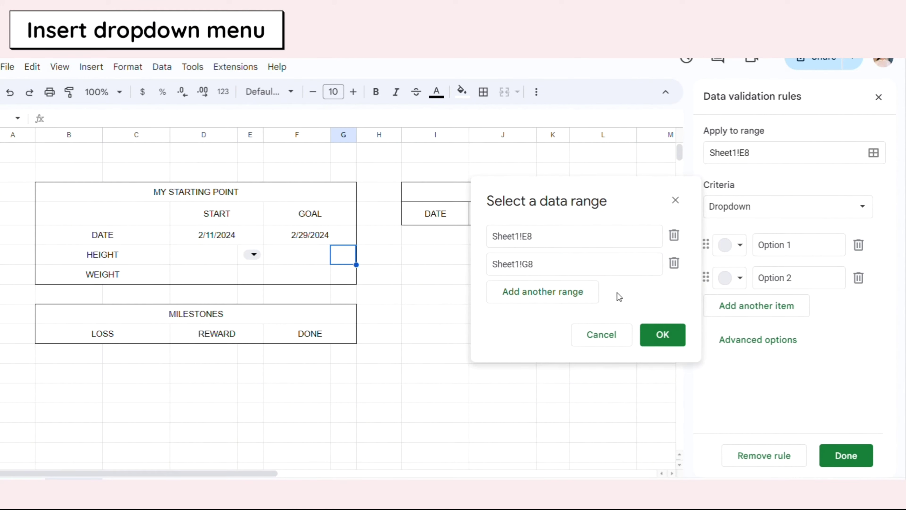
pyautogui.click(661, 335)
# Set the dropdown's two options to Cm and In
pyautogui.click(795, 243)
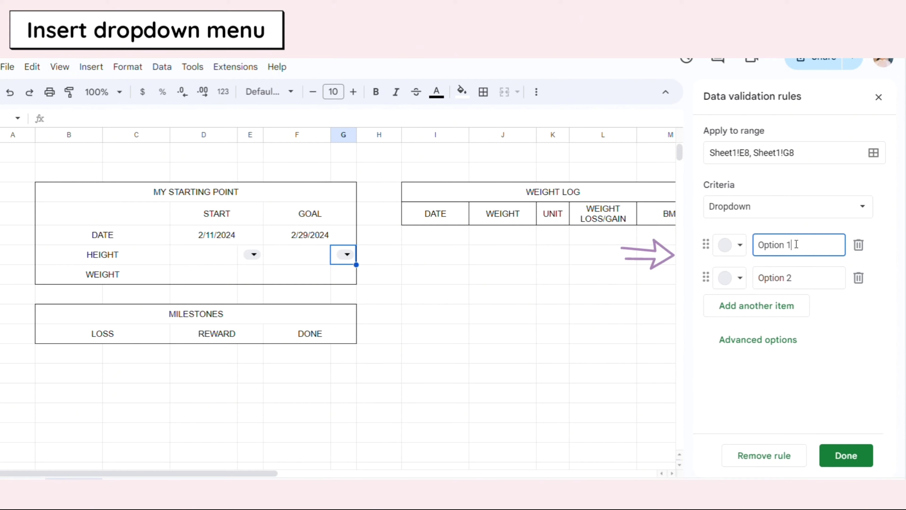
pyautogui.hotkey('ctrl', 'a')
pyautogui.press('BackSpace')
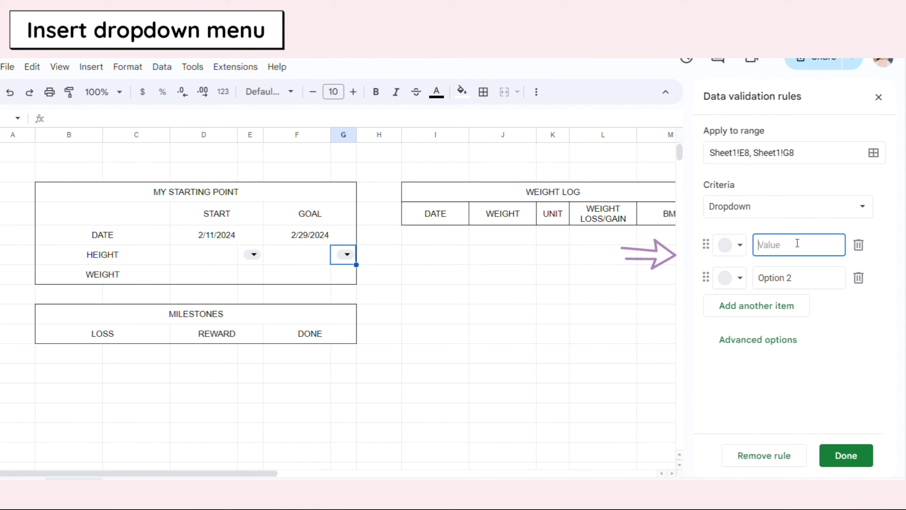
pyautogui.write('c')
pyautogui.press('BackSpace')
pyautogui.write('Cm')
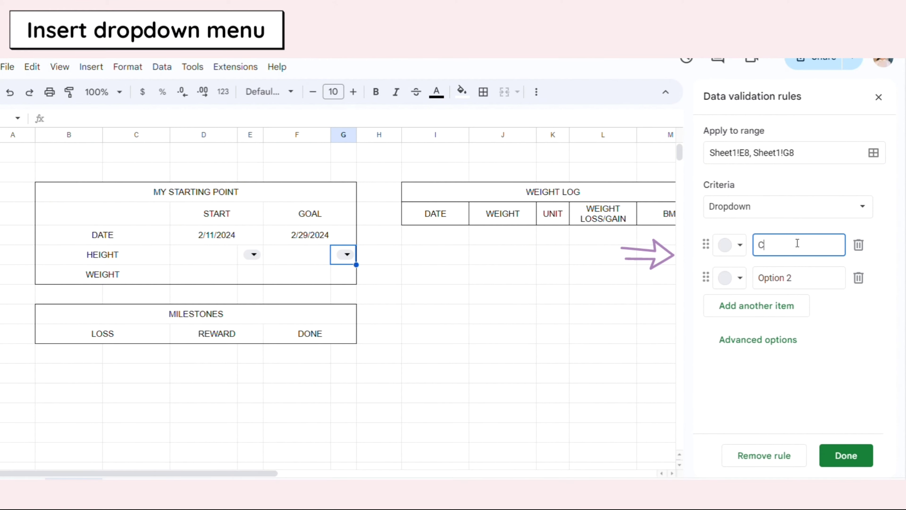
pyautogui.click(801, 278)
pyautogui.hotkey('ctrl', 'a')
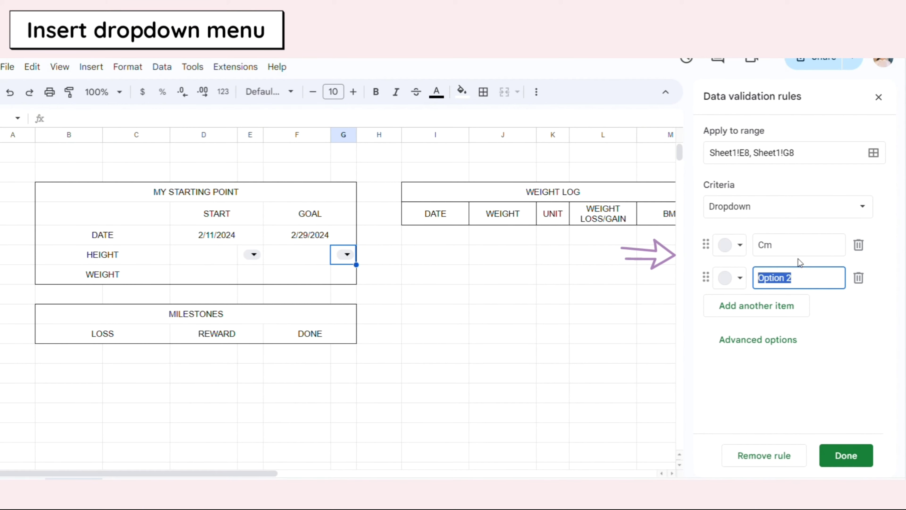
pyautogui.press('BackSpace')
pyautogui.write('In')
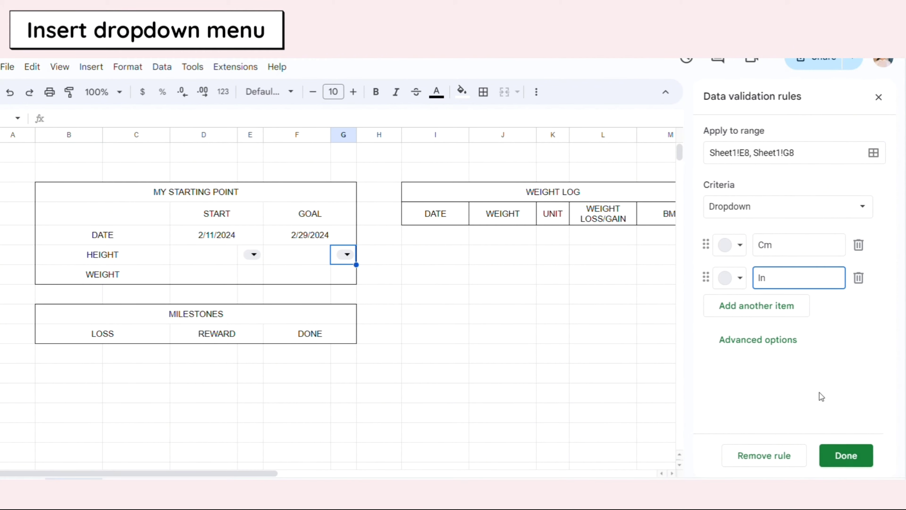
# Use the Arrow display style in advanced options and save the Cm/In rule
pyautogui.click(777, 339)
pyautogui.scroll(-3, 775, 365)
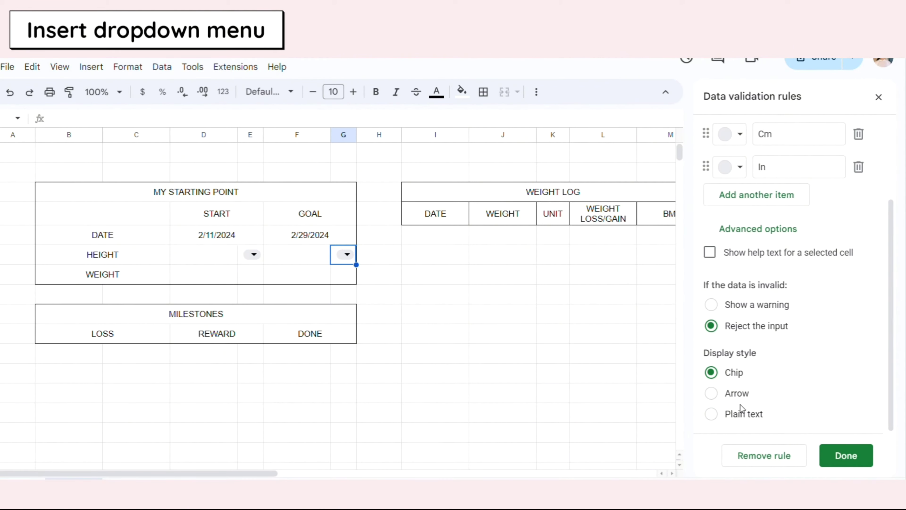
pyautogui.click(735, 395)
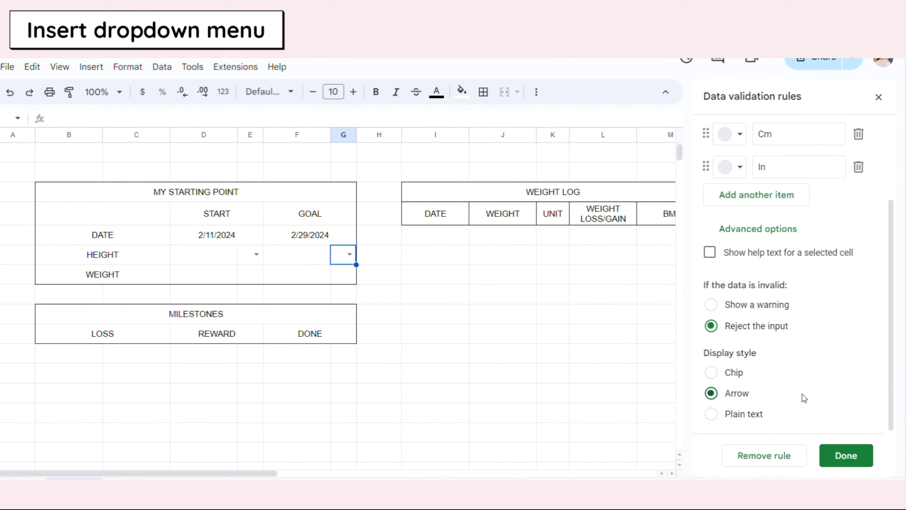
pyautogui.click(839, 452)
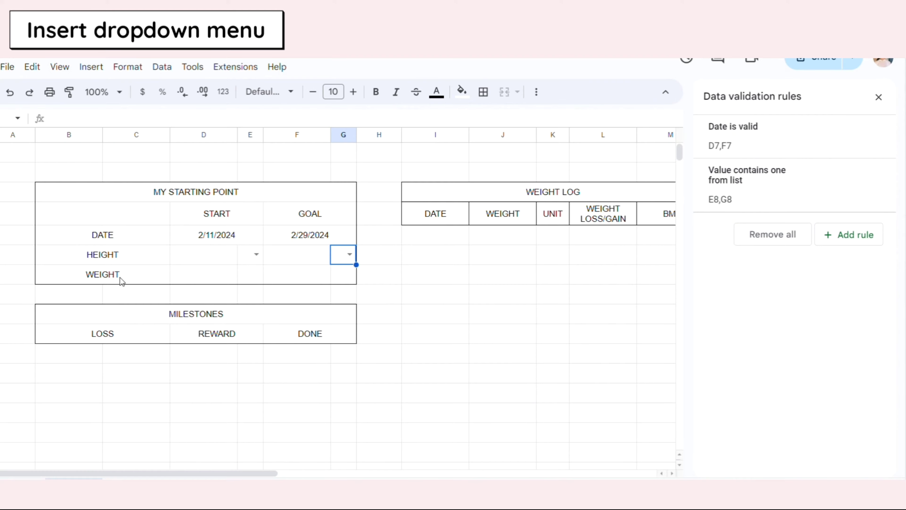
pyautogui.click(260, 282)
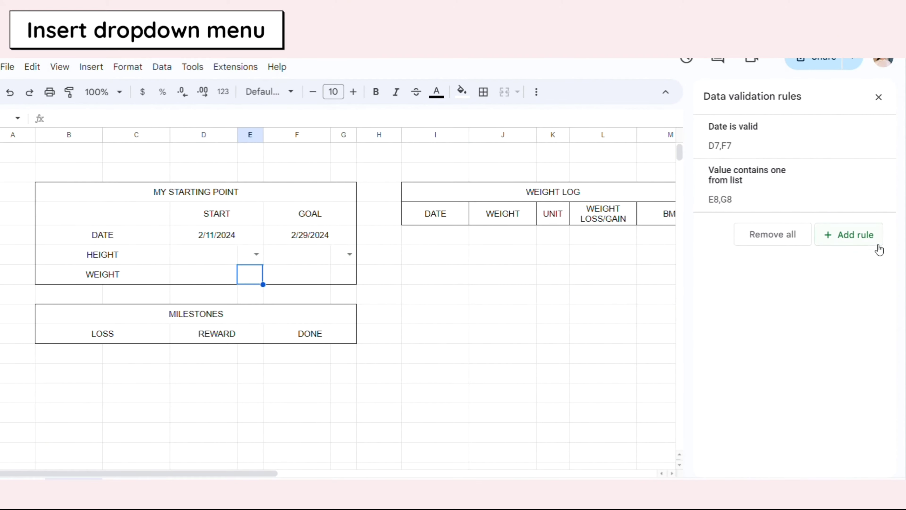
# Create a new dropdown rule covering the weight unit cells E9 and G9
pyautogui.click(860, 245)
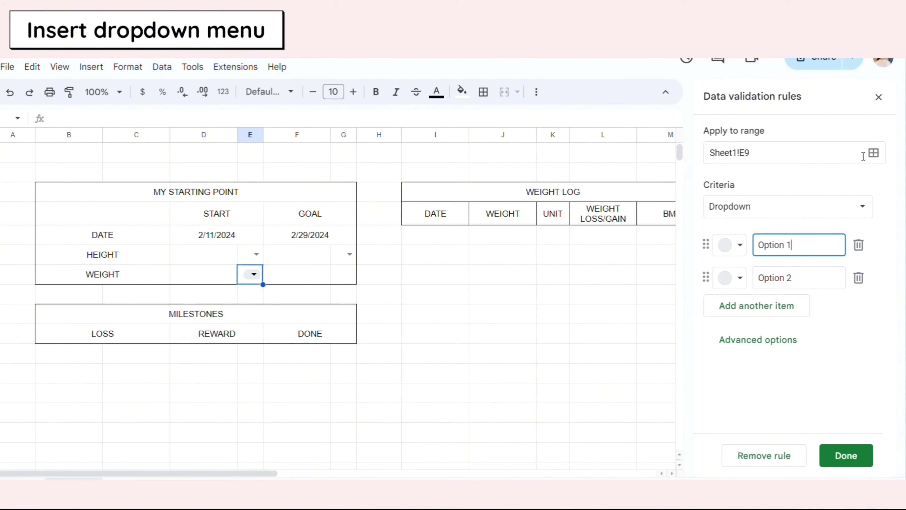
pyautogui.click(873, 153)
pyautogui.click(410, 284)
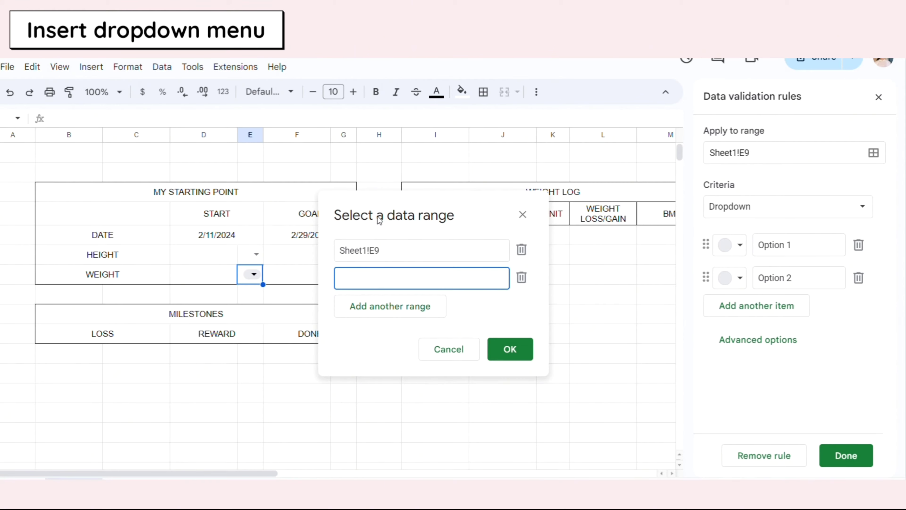
pyautogui.click(342, 276)
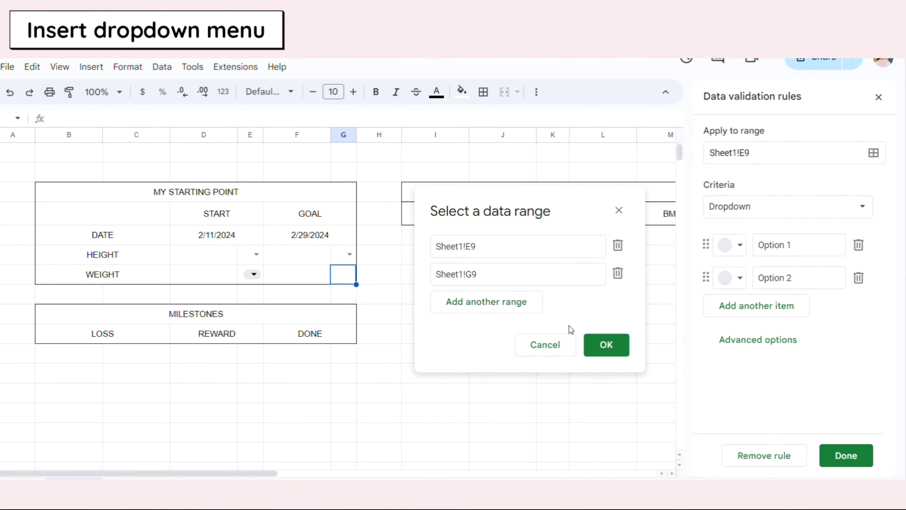
pyautogui.click(593, 341)
pyautogui.click(793, 247)
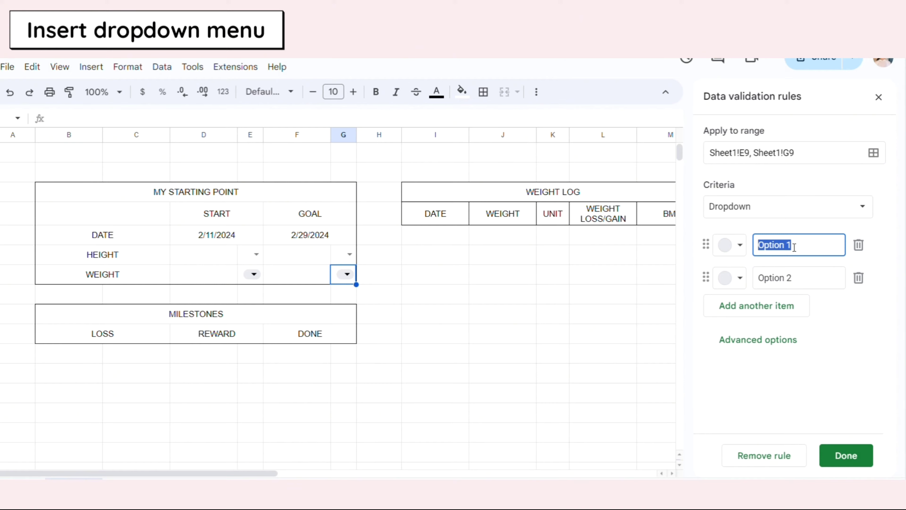
# Enter Kg and Lbs as options with Arrow display style, save, and close the rules panel
pyautogui.press('BackSpace')
pyautogui.write('Kg')
pyautogui.click(788, 275)
pyautogui.write('Lbs')
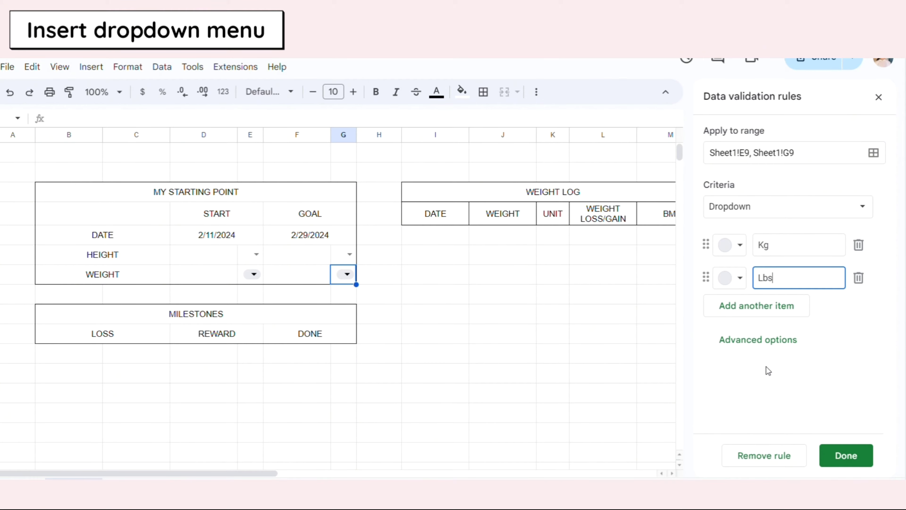
pyautogui.click(769, 344)
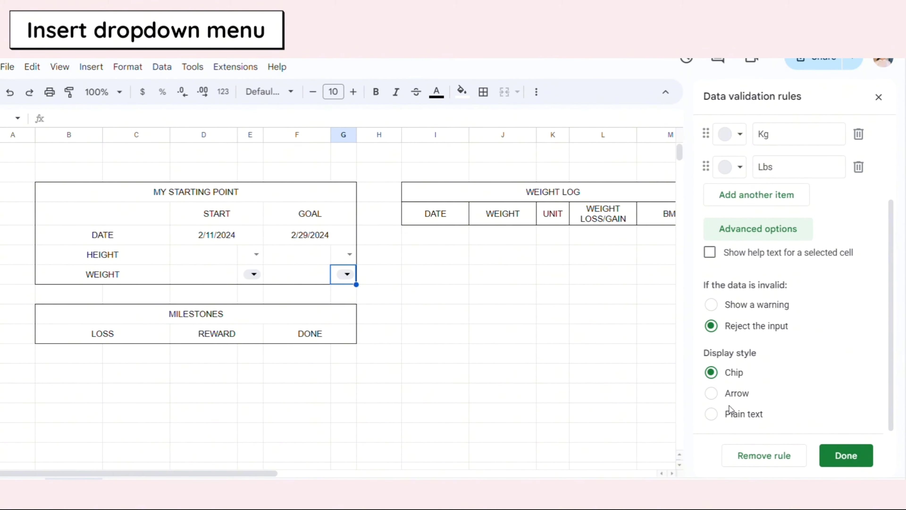
pyautogui.click(729, 395)
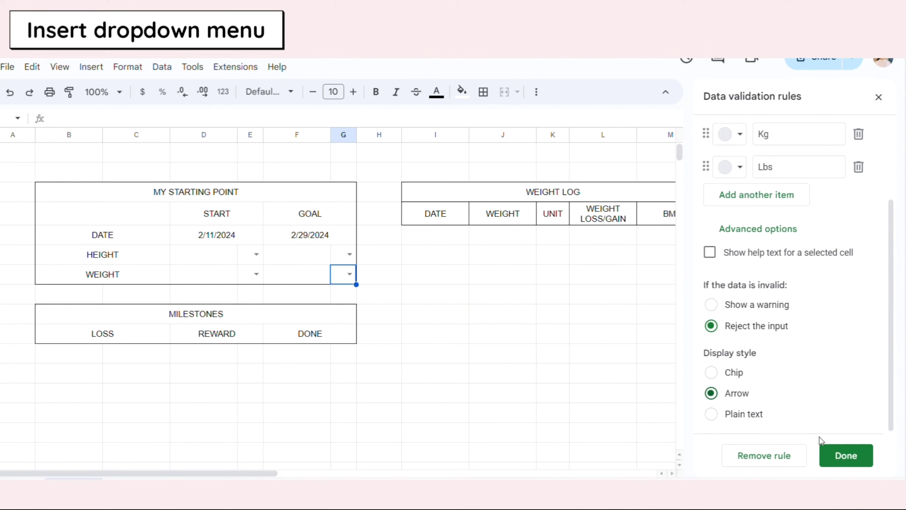
pyautogui.click(846, 455)
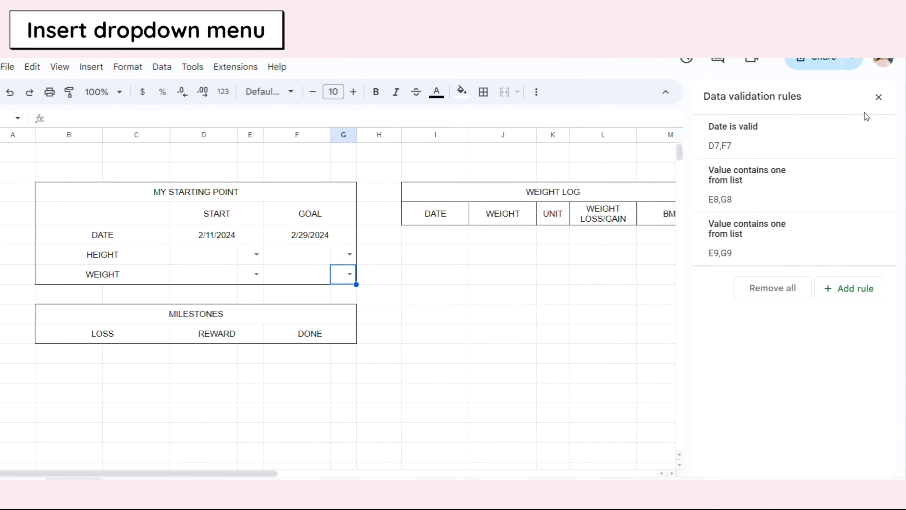
pyautogui.click(878, 97)
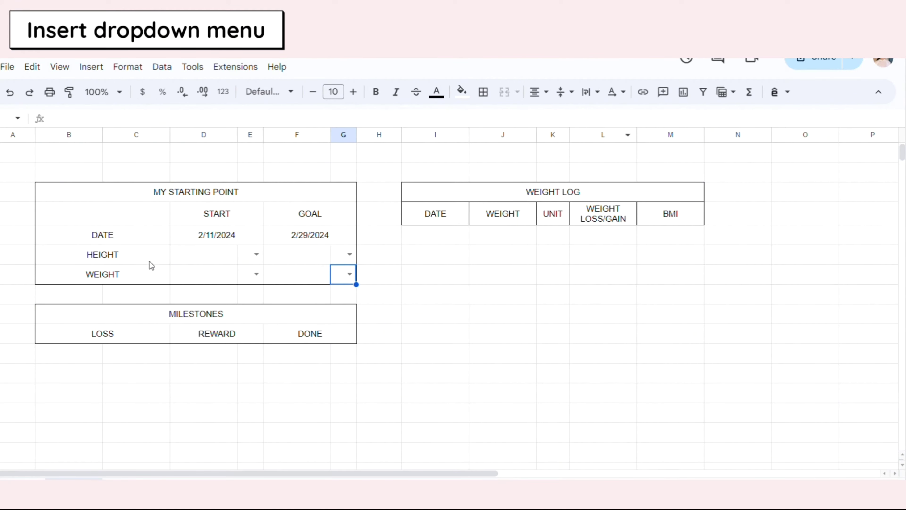
# Choose Cm as the starting height unit in E8
pyautogui.click(254, 254)
pyautogui.click(256, 254)
pyautogui.click(257, 271)
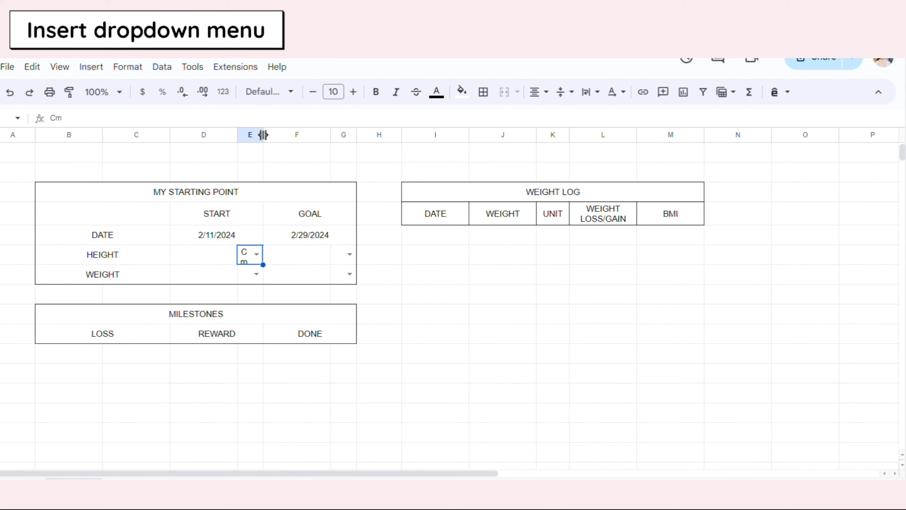
pyautogui.rightClick(252, 254)
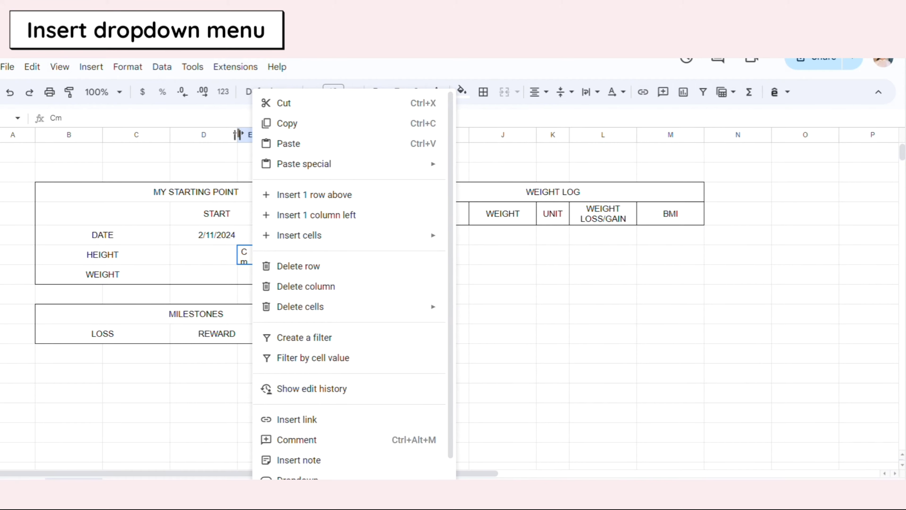
pyautogui.click(210, 183)
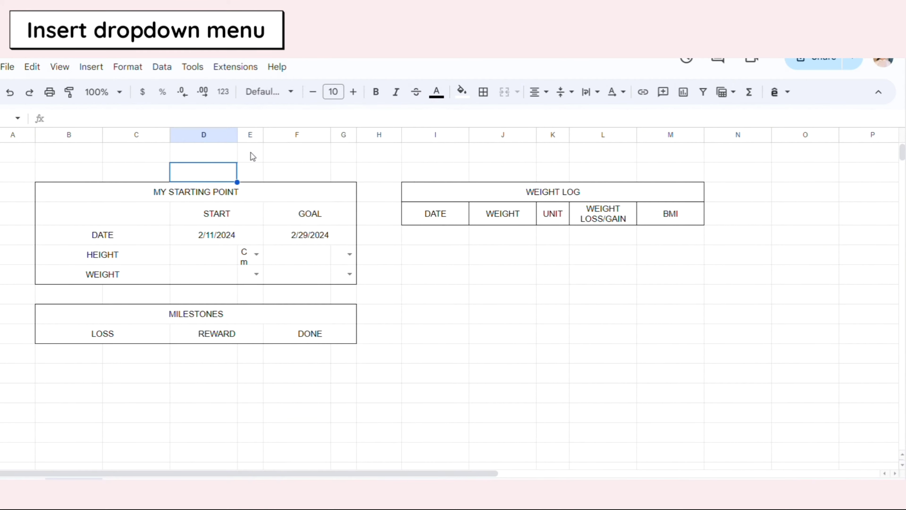
# Resize columns E and G to 50 pixels each
pyautogui.rightClick(250, 137)
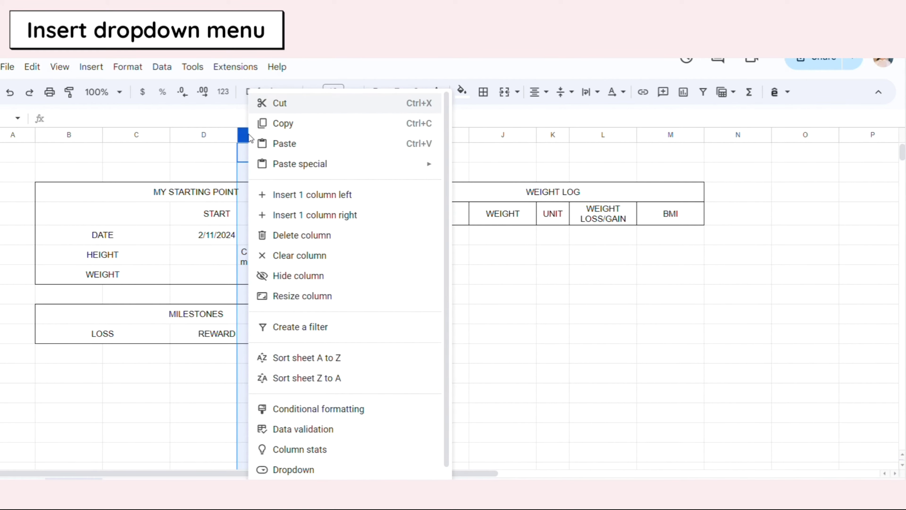
pyautogui.click(291, 296)
pyautogui.write('50')
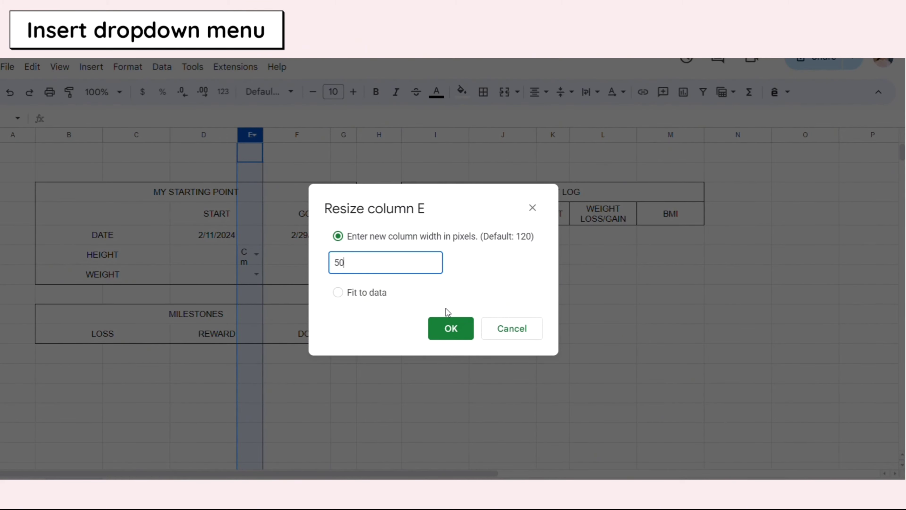
pyautogui.click(452, 325)
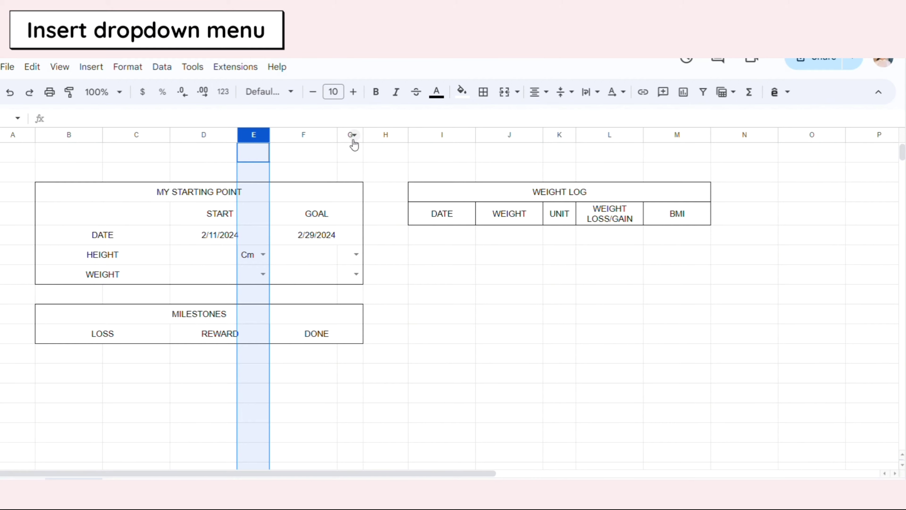
pyautogui.rightClick(352, 137)
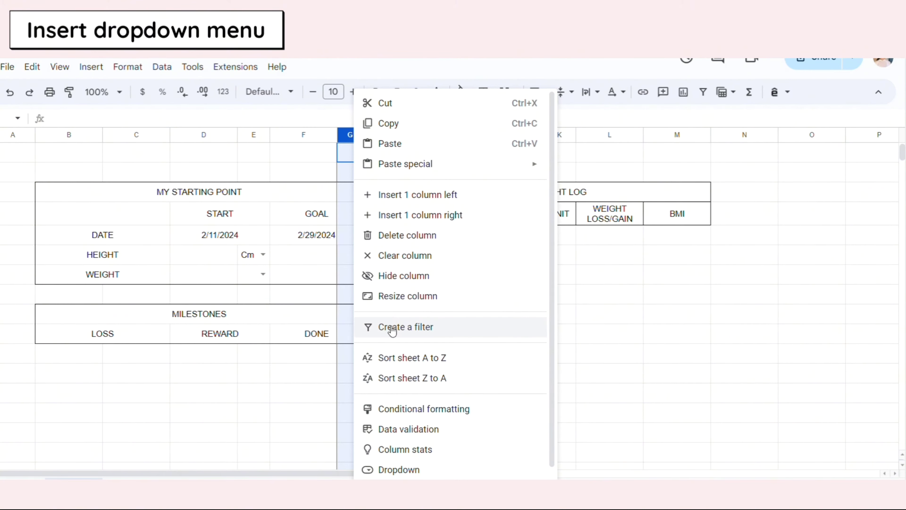
pyautogui.click(396, 298)
pyautogui.write('50')
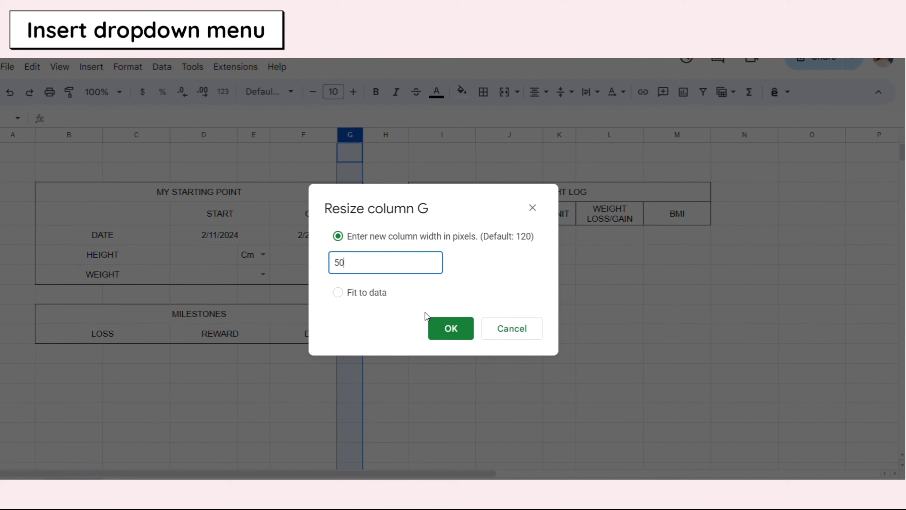
pyautogui.click(443, 327)
pyautogui.click(390, 294)
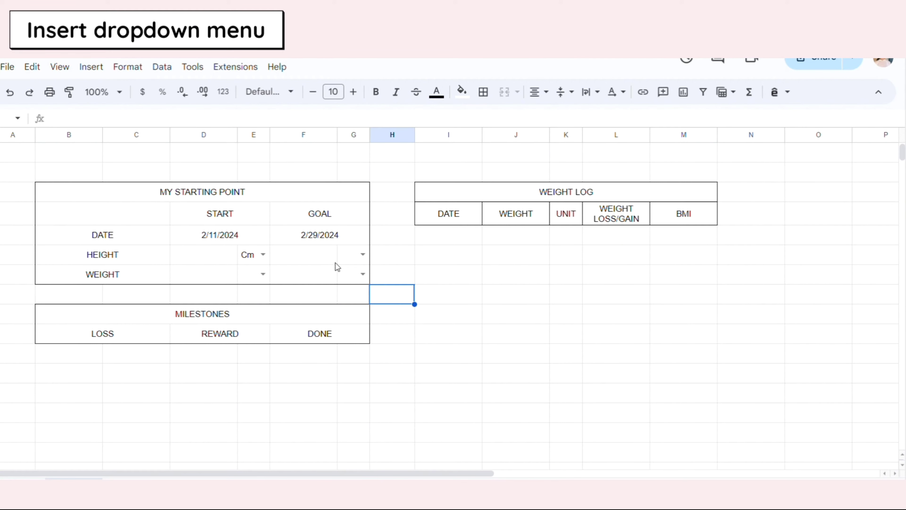
# Set the goal height unit to Cm and both weight units to Kg
pyautogui.click(363, 255)
pyautogui.click(348, 269)
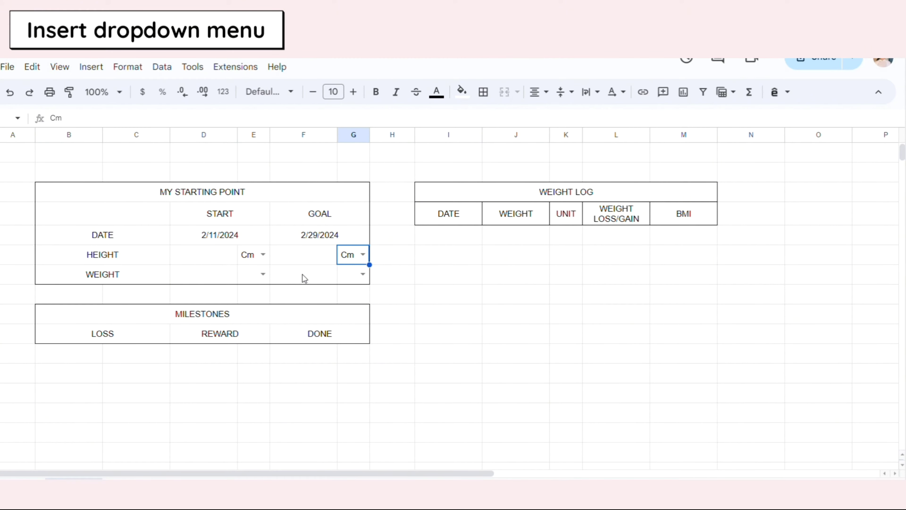
pyautogui.click(263, 274)
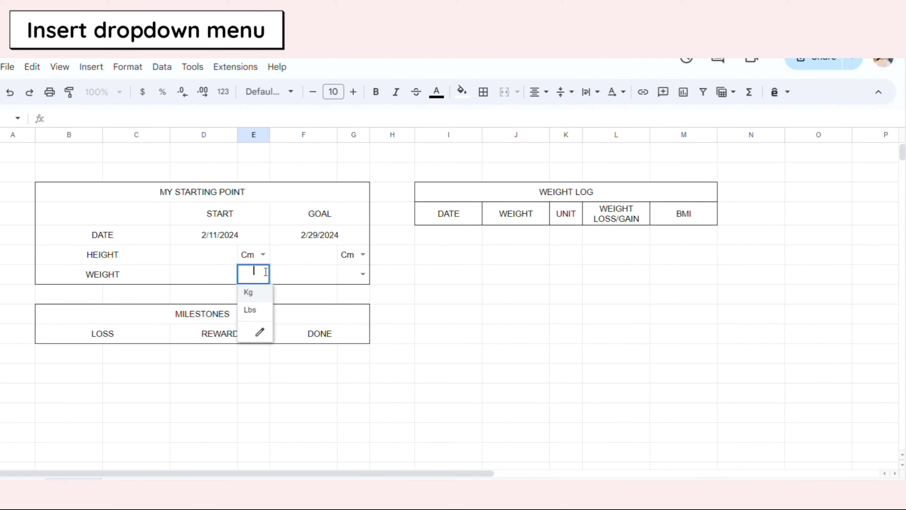
pyautogui.click(259, 293)
pyautogui.click(363, 274)
pyautogui.click(353, 293)
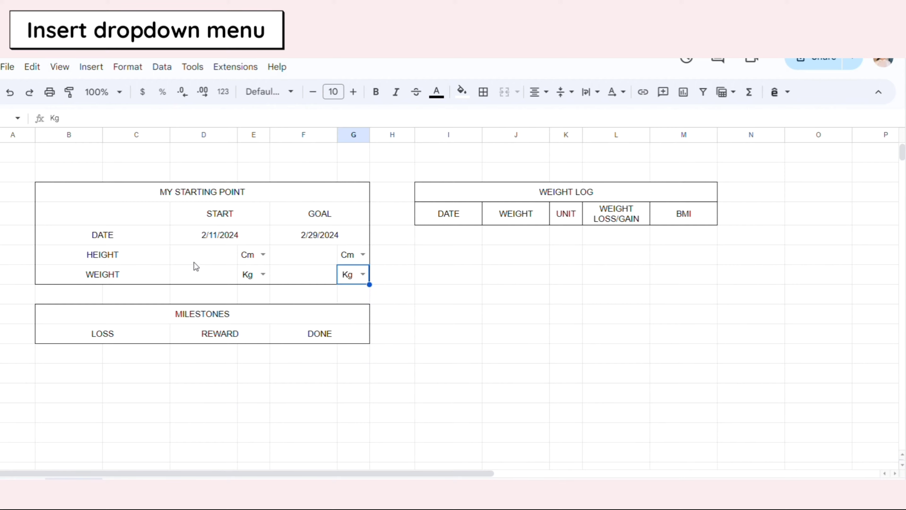
# Enter heights of 165 for start and goal, a start weight of 78 and a goal weight of 70
pyautogui.click(194, 263)
pyautogui.write('1')
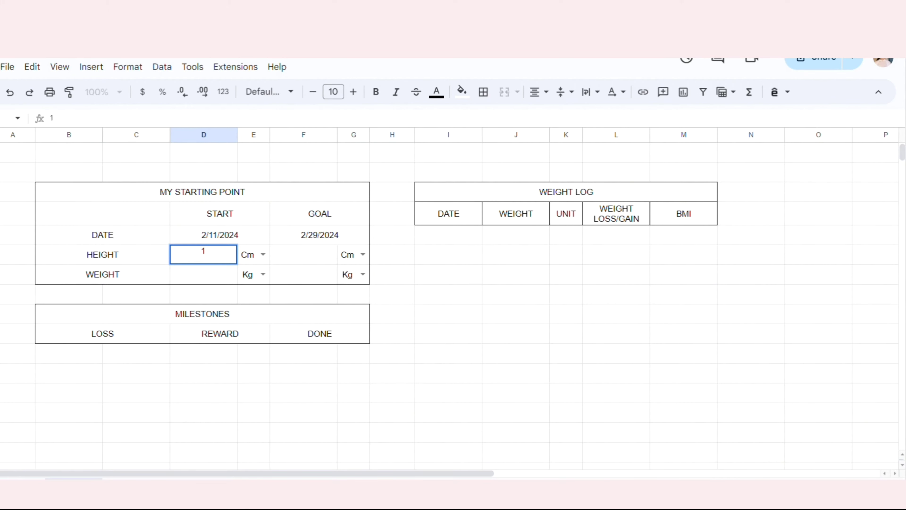
pyautogui.write('65')
pyautogui.click(324, 254)
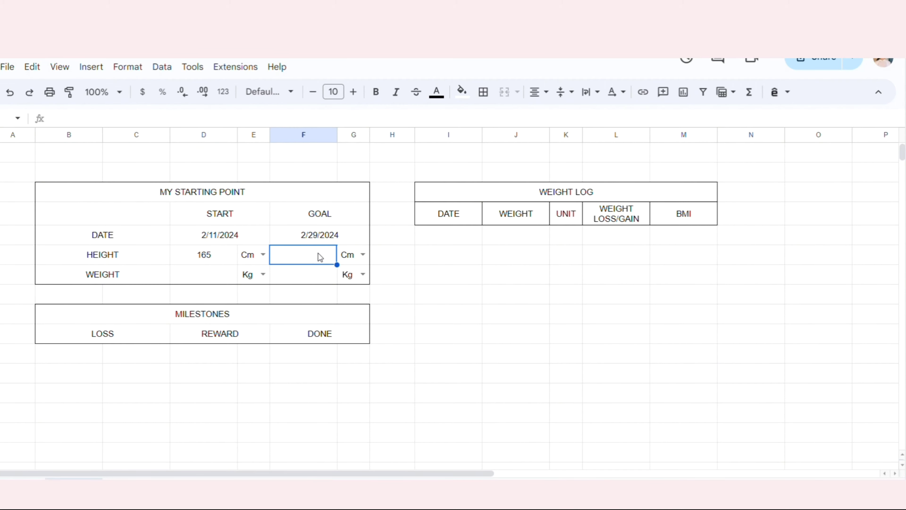
pyautogui.write('165')
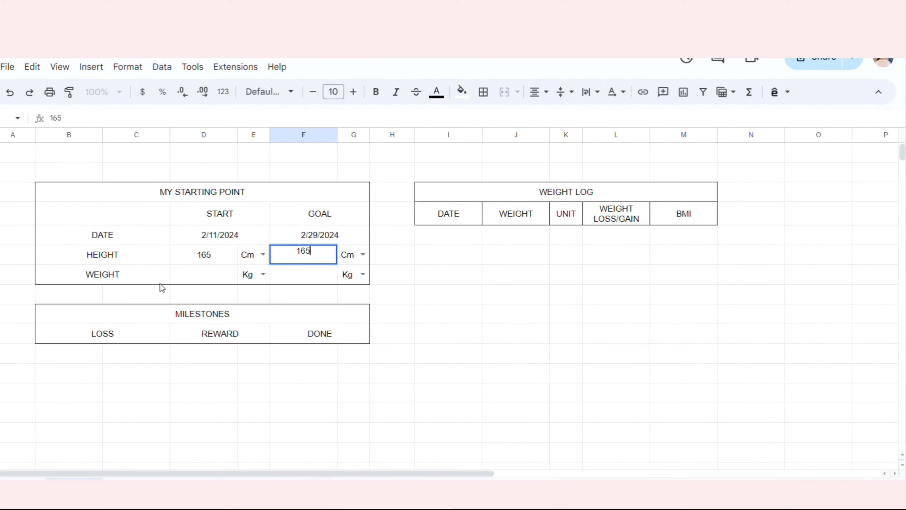
pyautogui.click(199, 282)
pyautogui.write('5')
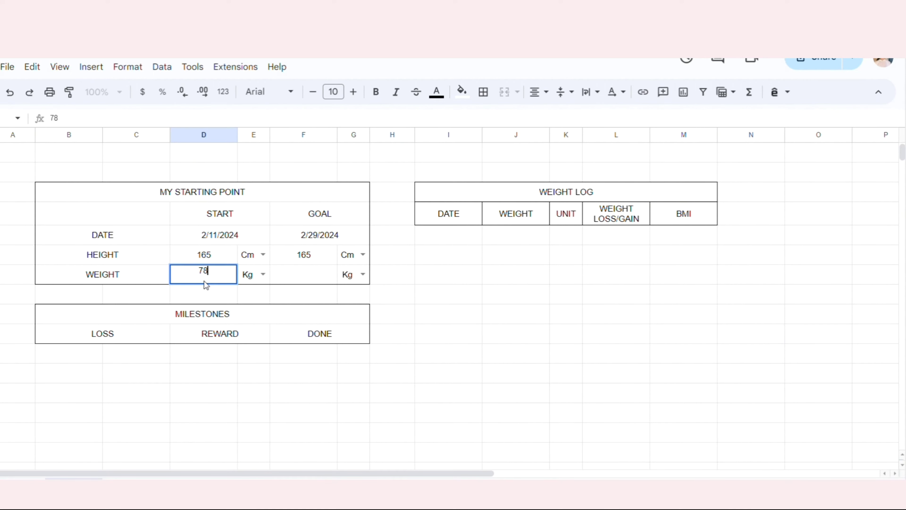
pyautogui.click(300, 273)
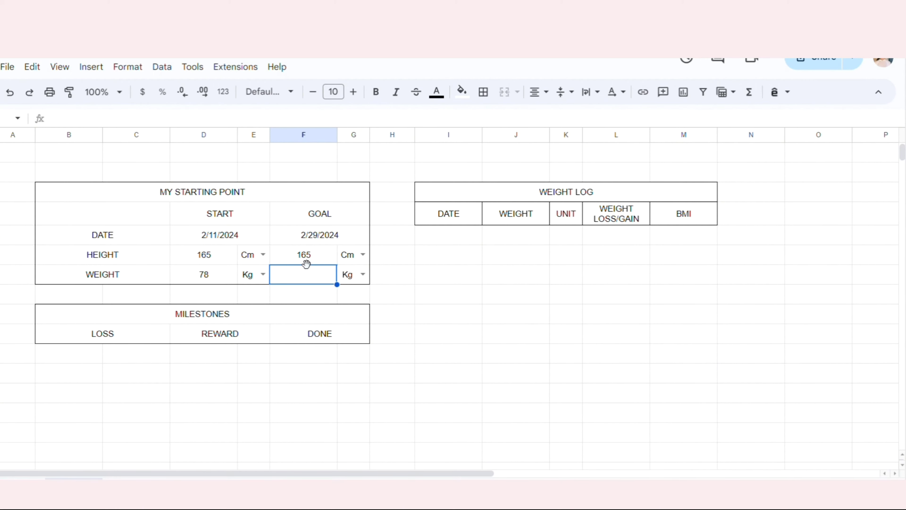
pyautogui.write('70')
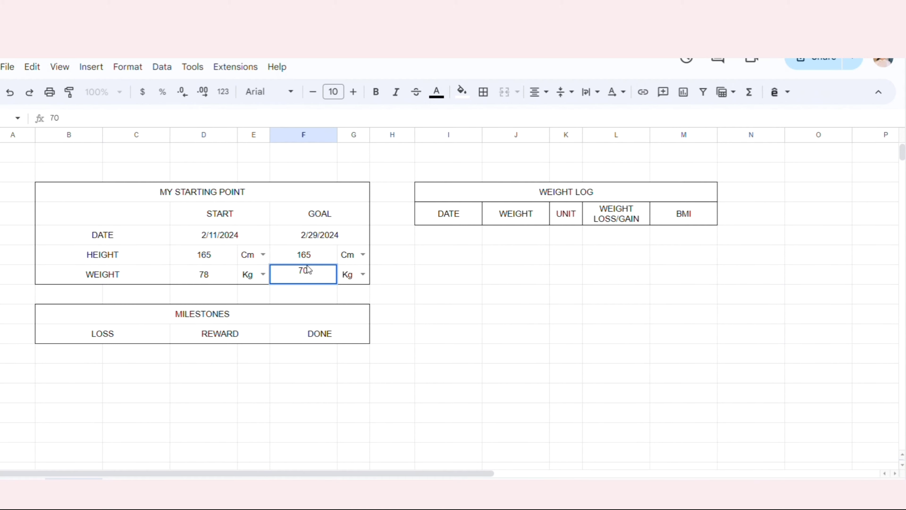
# Write C13's formula IF(B13="","",$E$9) to show the start weight unit
pyautogui.click(367, 300)
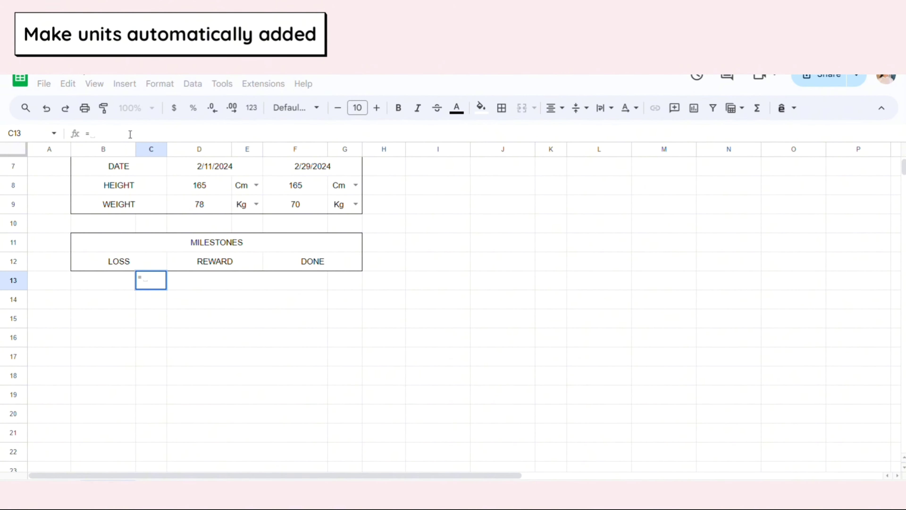
pyautogui.click(242, 206)
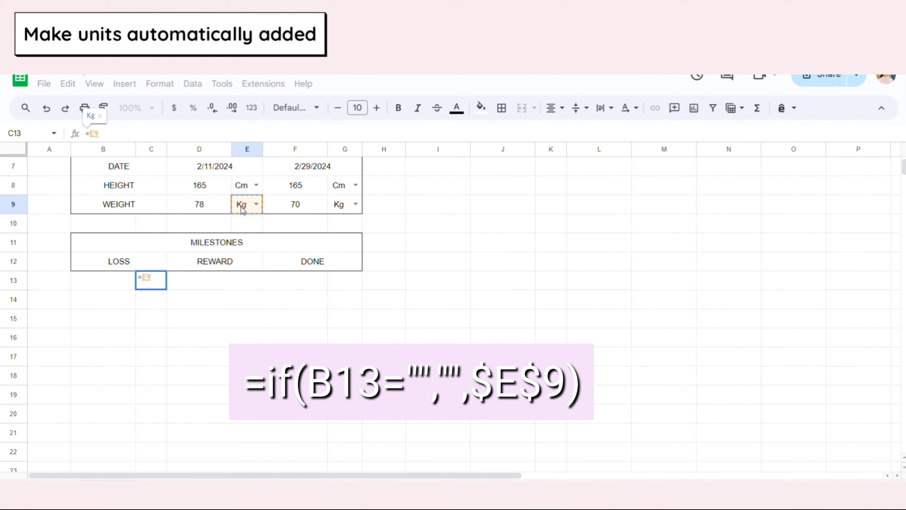
pyautogui.press('Return')
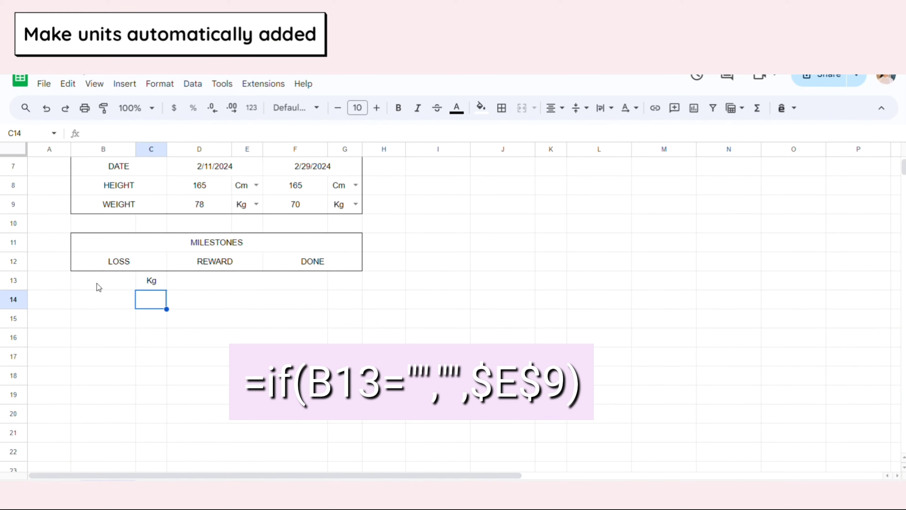
pyautogui.click(150, 284)
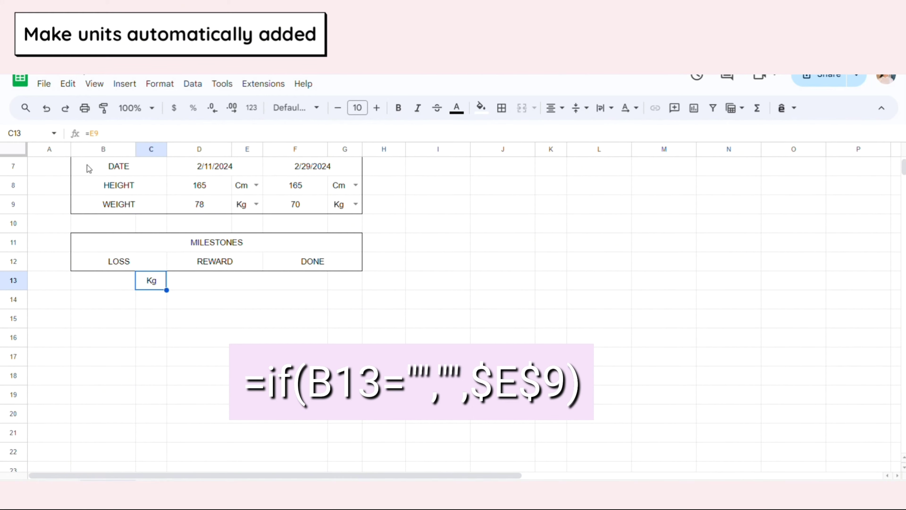
pyautogui.click(92, 134)
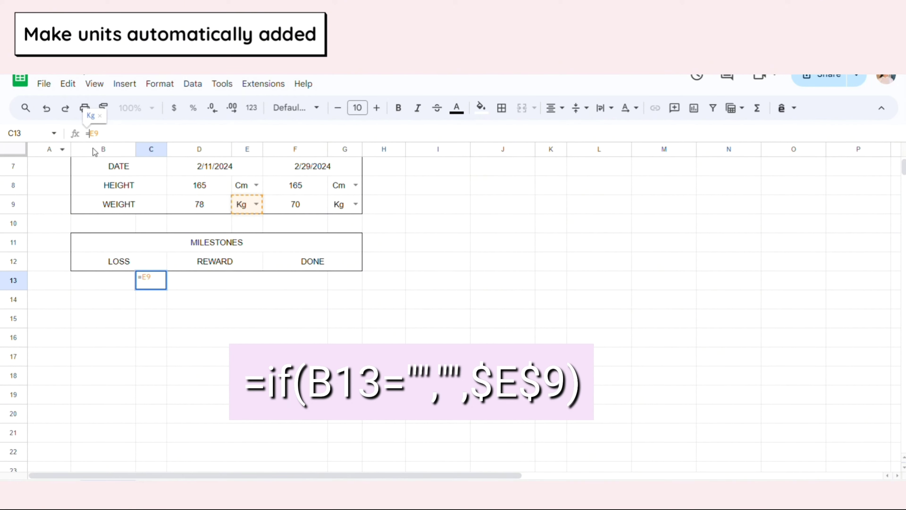
pyautogui.write('if(')
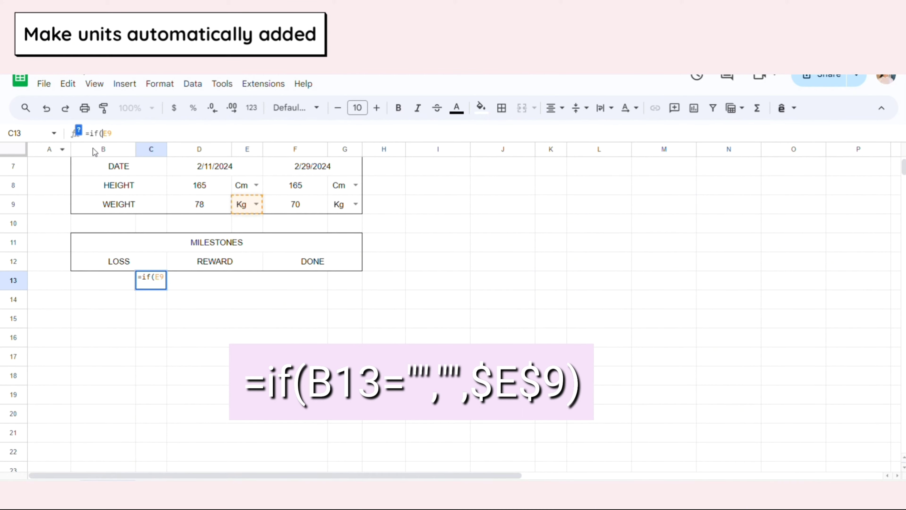
pyautogui.write('B')
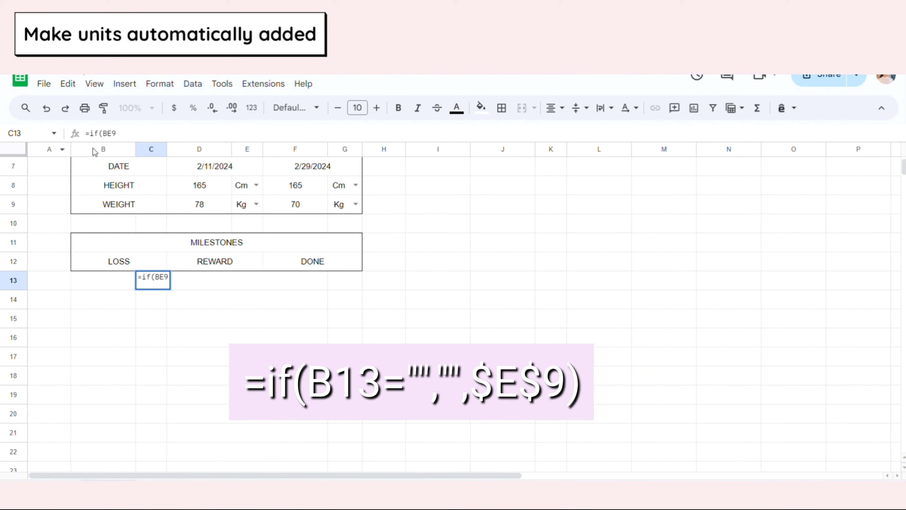
pyautogui.write('13=""')
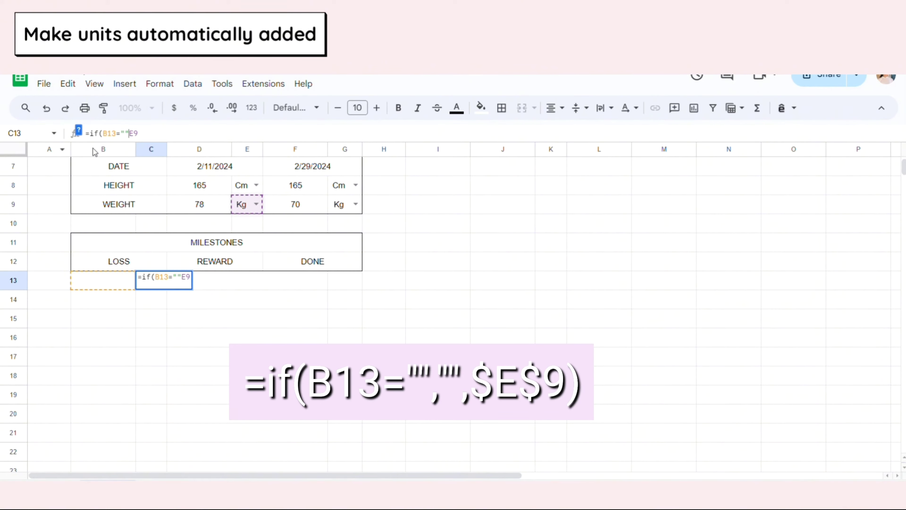
pyautogui.write(',"",')
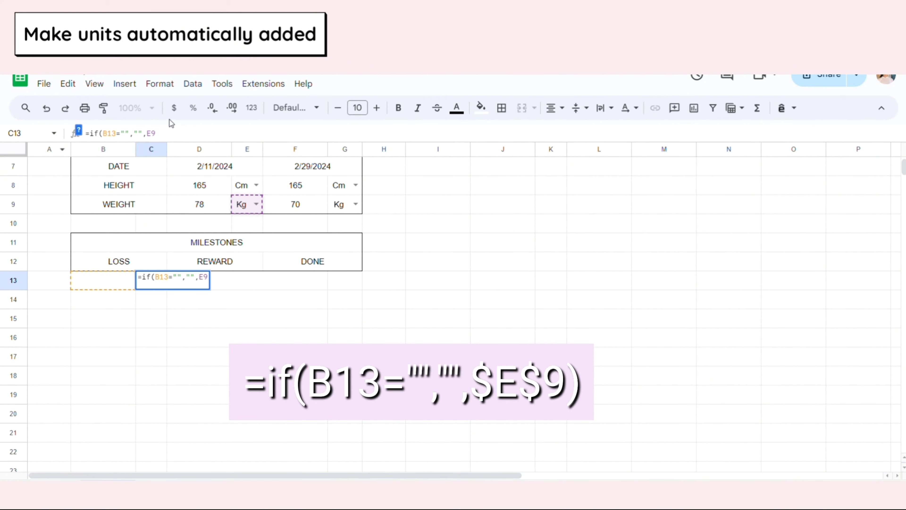
pyautogui.write(')')
pyautogui.press('Return')
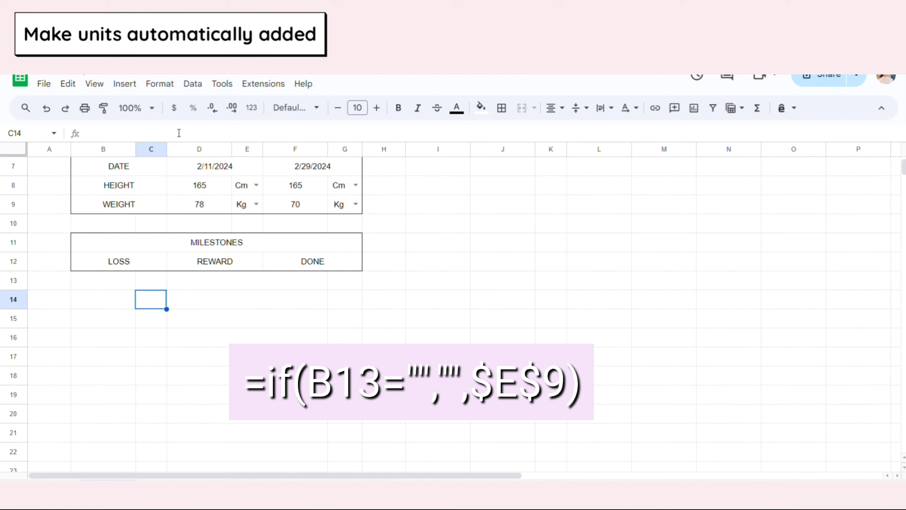
pyautogui.click(154, 284)
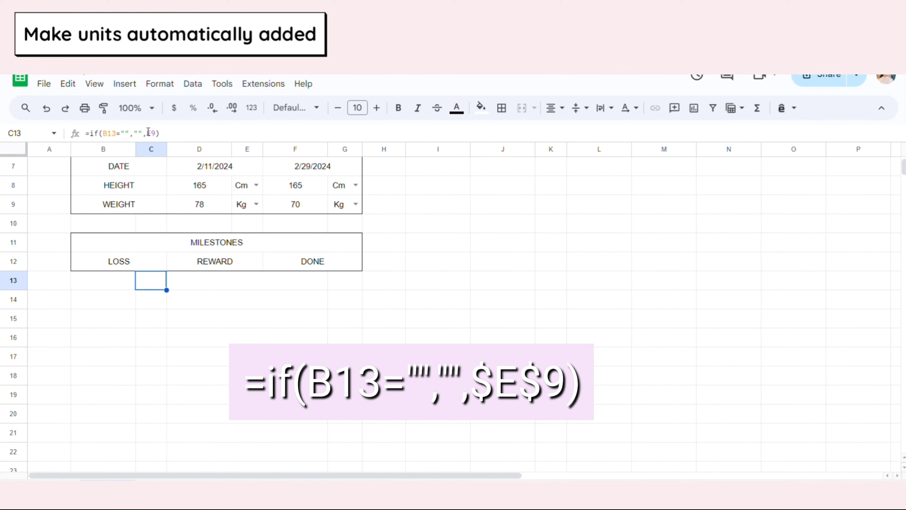
pyautogui.click(147, 133)
pyautogui.write('$')
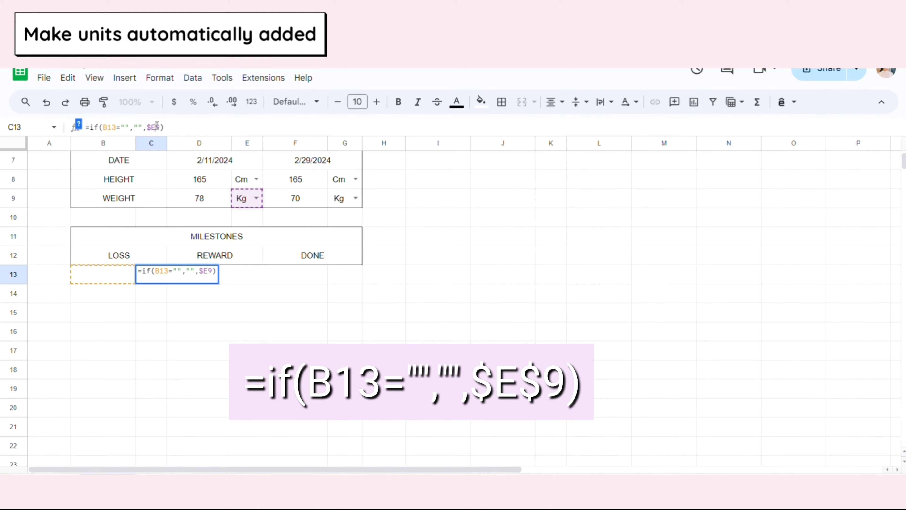
pyautogui.write('$')
pyautogui.press('Return')
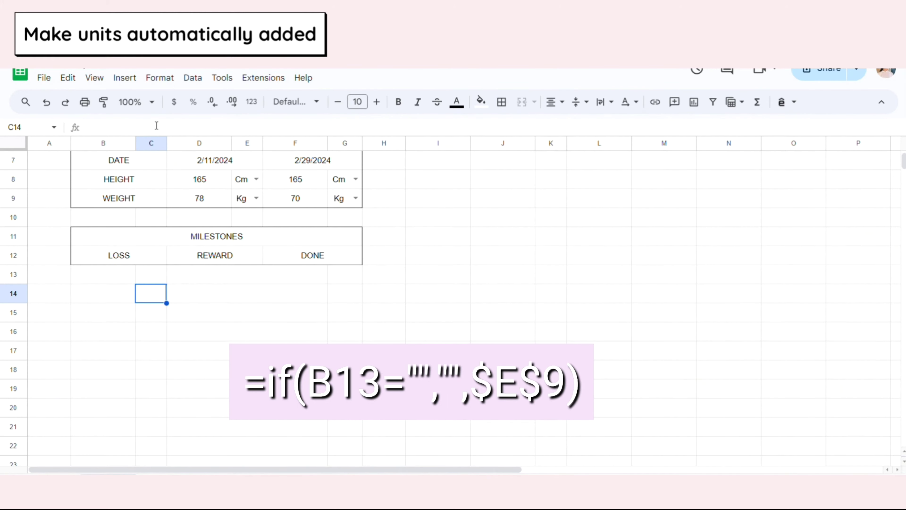
# Fill C13's unit formula down through C30
pyautogui.scroll(2, 161, 314)
pyautogui.click(160, 318)
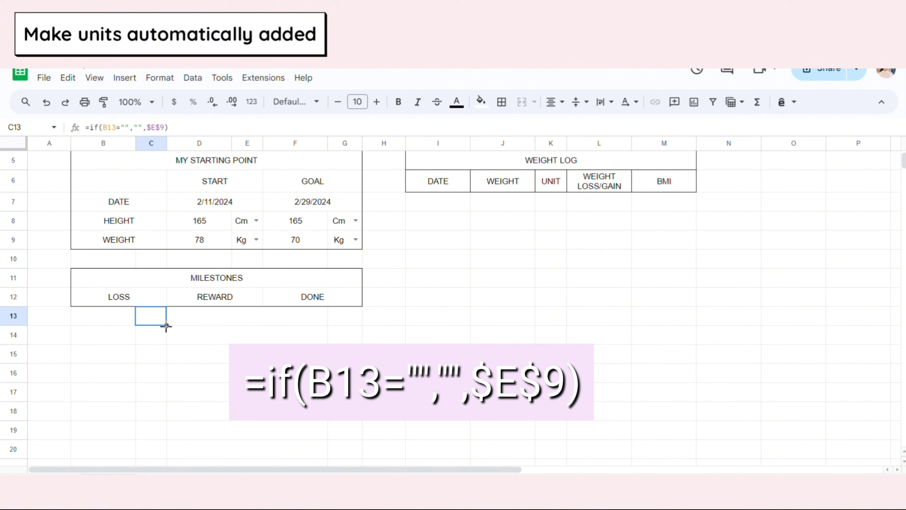
pyautogui.moveTo(166, 325); pyautogui.dragTo(145, 440)
pyautogui.scroll(-3, 160, 354)
pyautogui.click(212, 402)
pyautogui.click(152, 444)
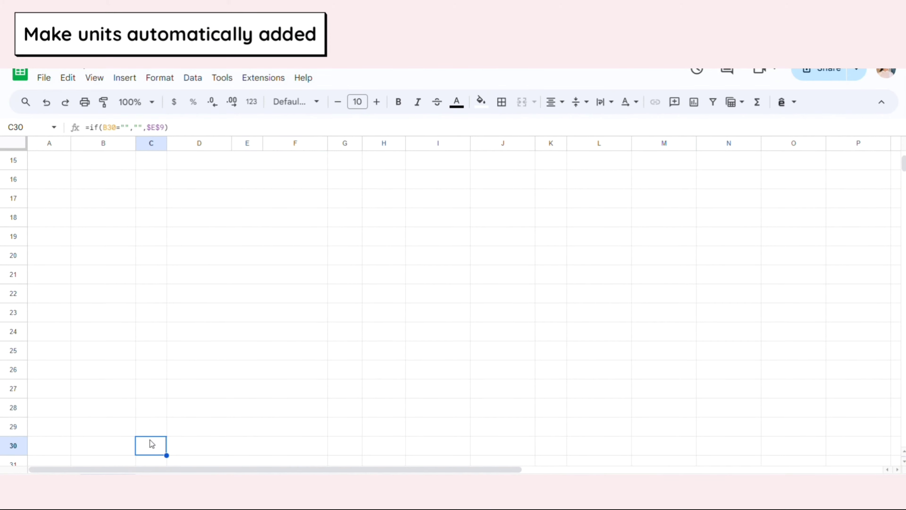
pyautogui.scroll(5, 139, 311)
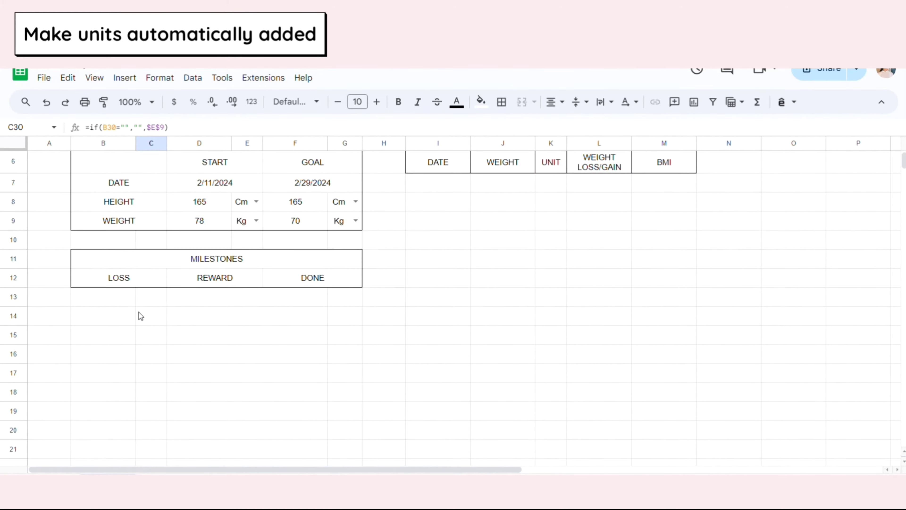
# Enter a first milestone loss of 1 in B13 and switch the start weight unit to Lbs
pyautogui.click(113, 341)
pyautogui.write('1')
pyautogui.click(236, 341)
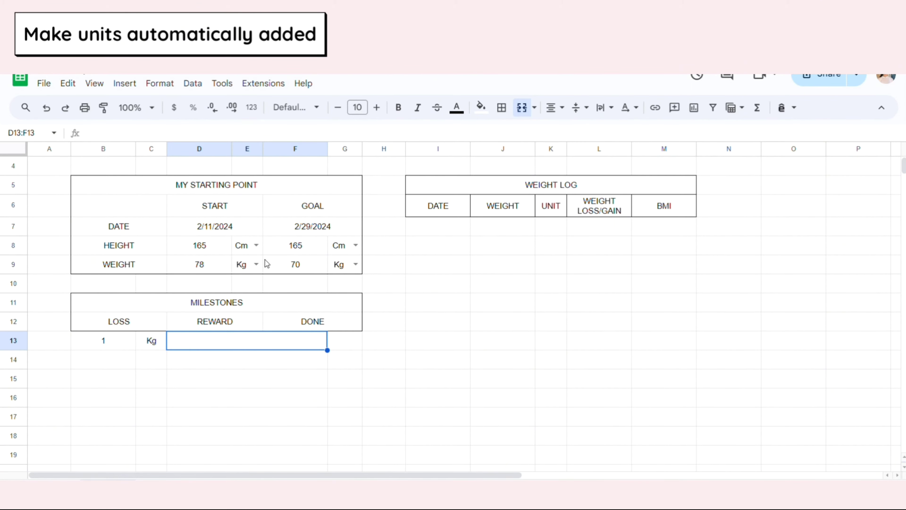
pyautogui.click(257, 264)
pyautogui.click(245, 298)
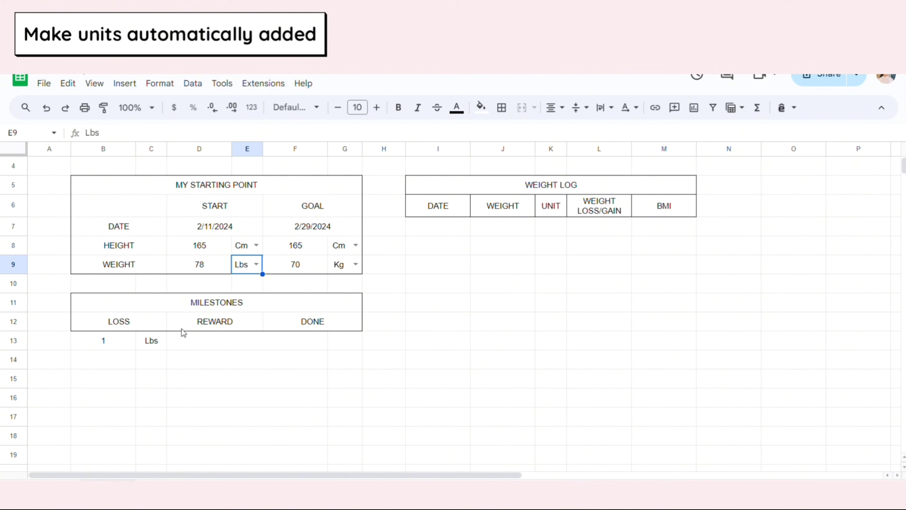
pyautogui.click(219, 343)
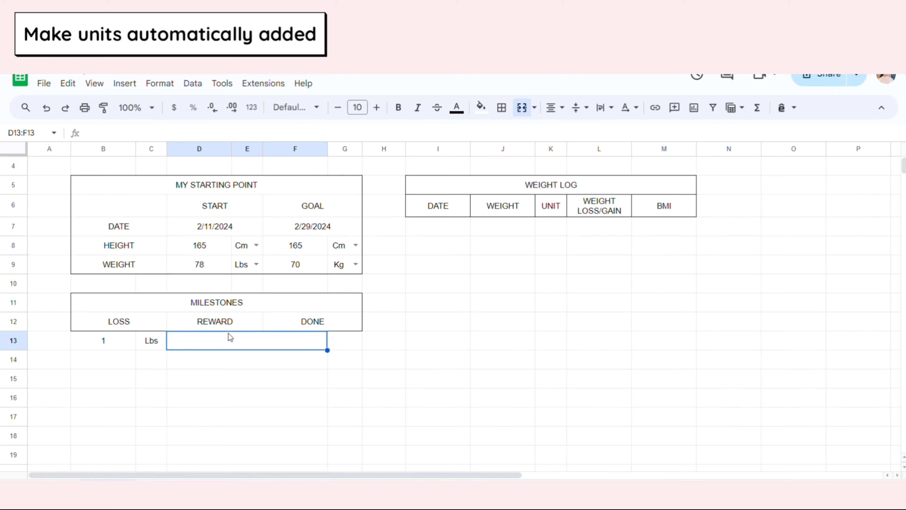
pyautogui.click(249, 327)
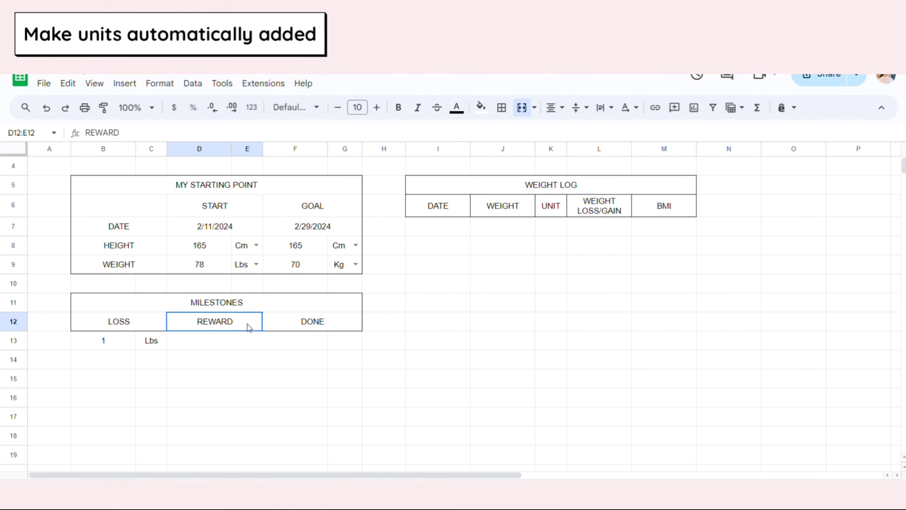
pyautogui.click(303, 328)
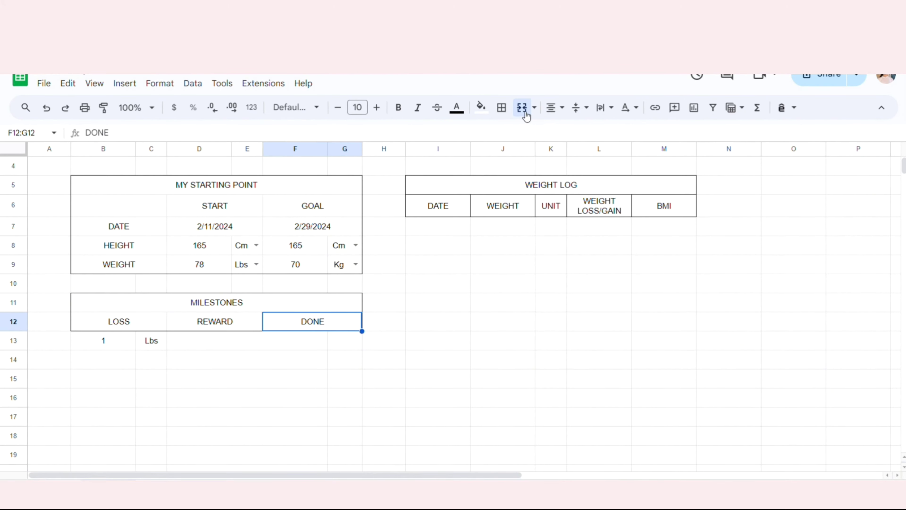
# Unmerge the DONE header, move DONE into G12 and clear F12
pyautogui.click(522, 108)
pyautogui.click(305, 327)
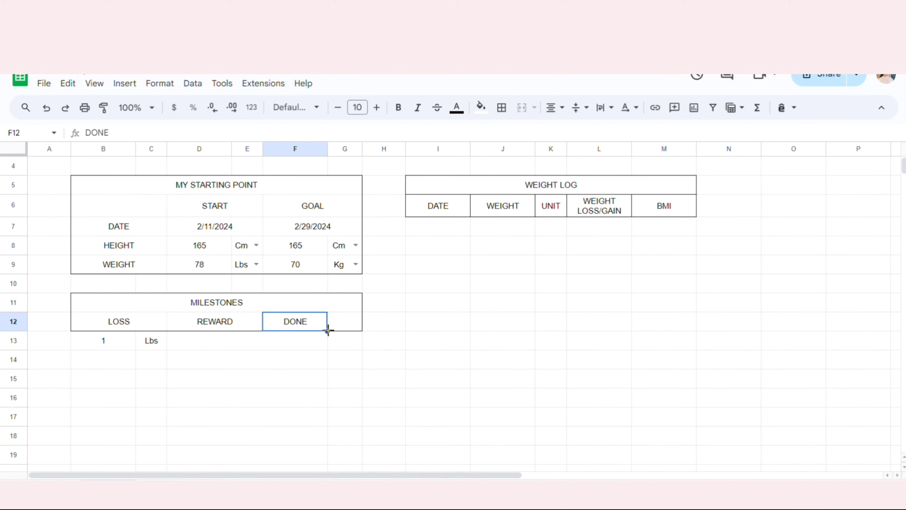
pyautogui.moveTo(328, 331); pyautogui.dragTo(332, 329)
pyautogui.click(311, 328)
pyautogui.press('Delete')
# Merge D12:F12 as the REWARD header and enter '1 new mug' as the first reward
pyautogui.moveTo(252, 328); pyautogui.dragTo(275, 325)
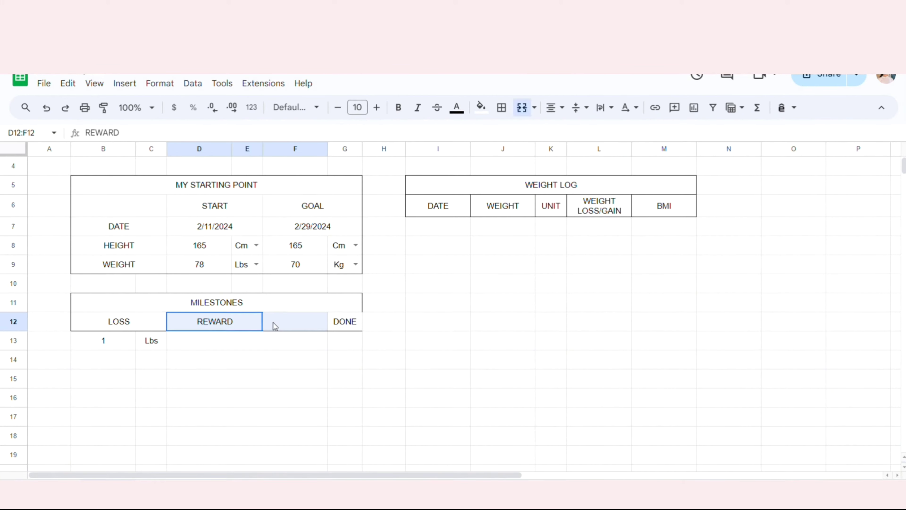
pyautogui.click(522, 107)
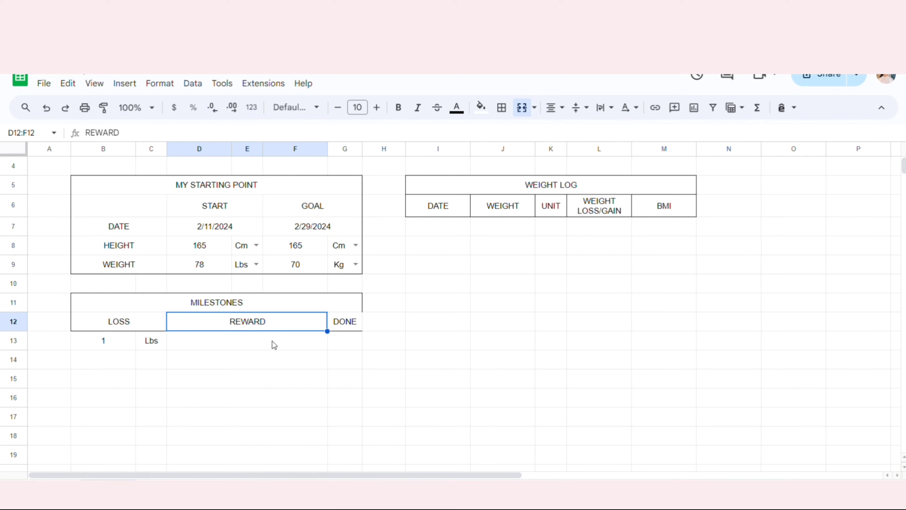
pyautogui.click(282, 346)
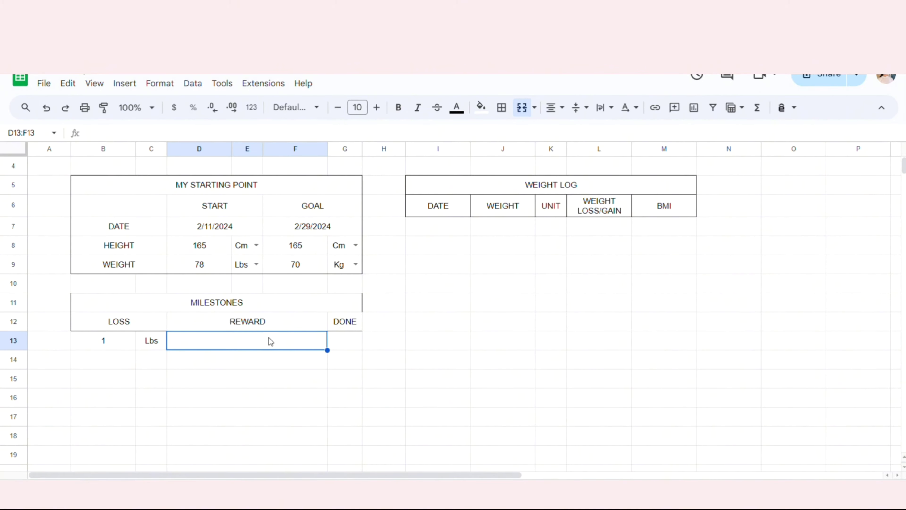
pyautogui.write('1 n')
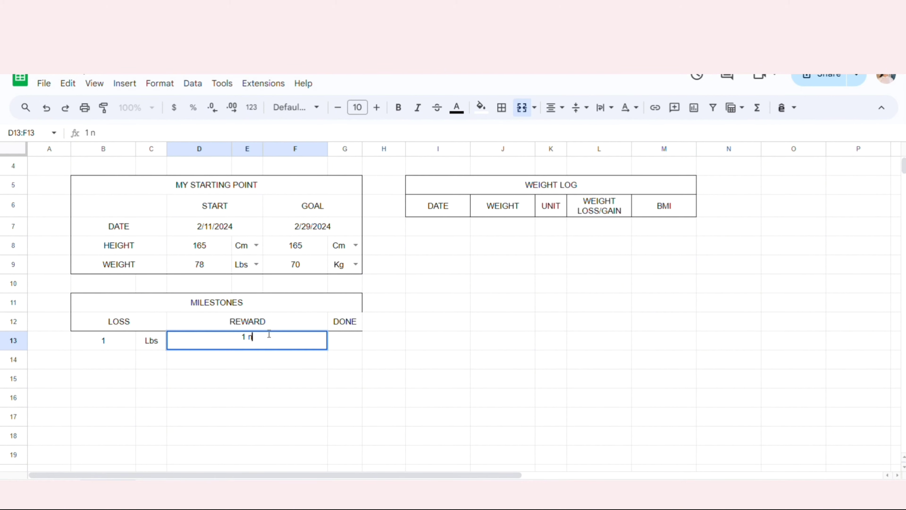
pyautogui.write('ew mug')
pyautogui.click(350, 349)
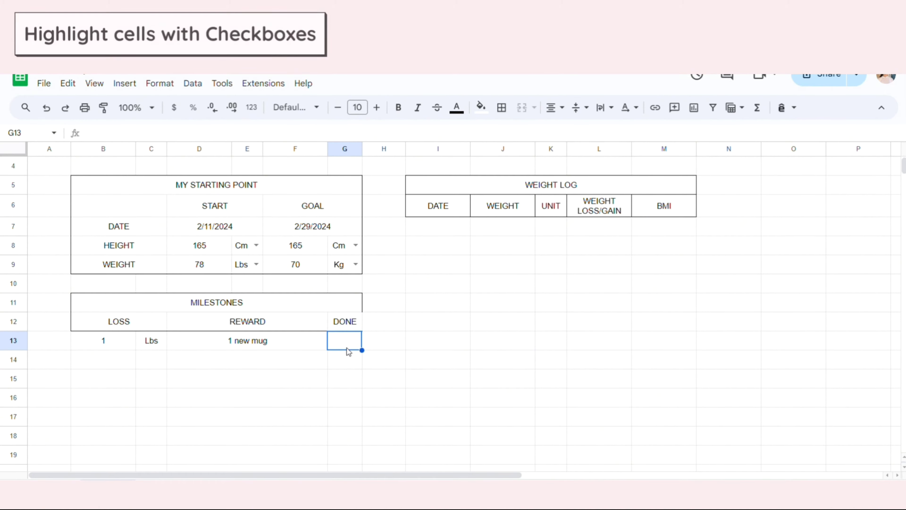
# Insert checkboxes into DONE cells G13:G30, then tick and untick G13 to test
pyautogui.moveTo(355, 342); pyautogui.dragTo(346, 450)
pyautogui.click(127, 85)
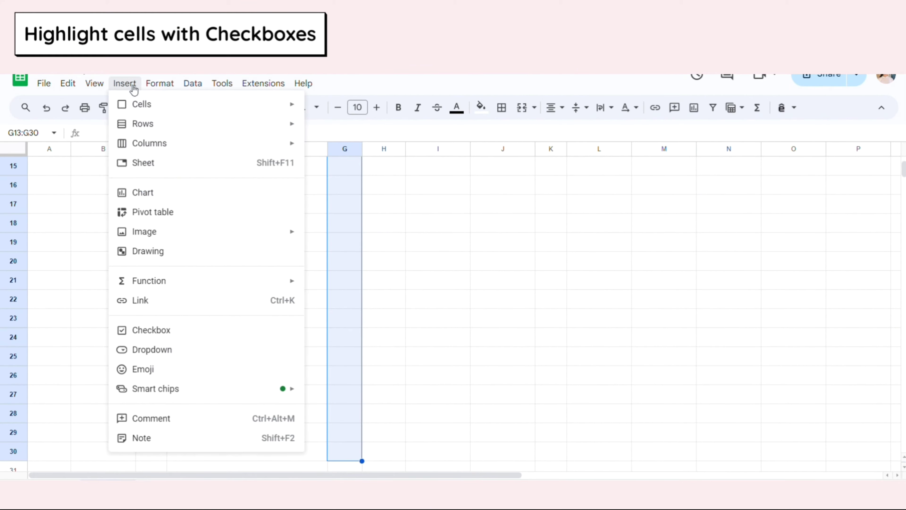
pyautogui.click(151, 329)
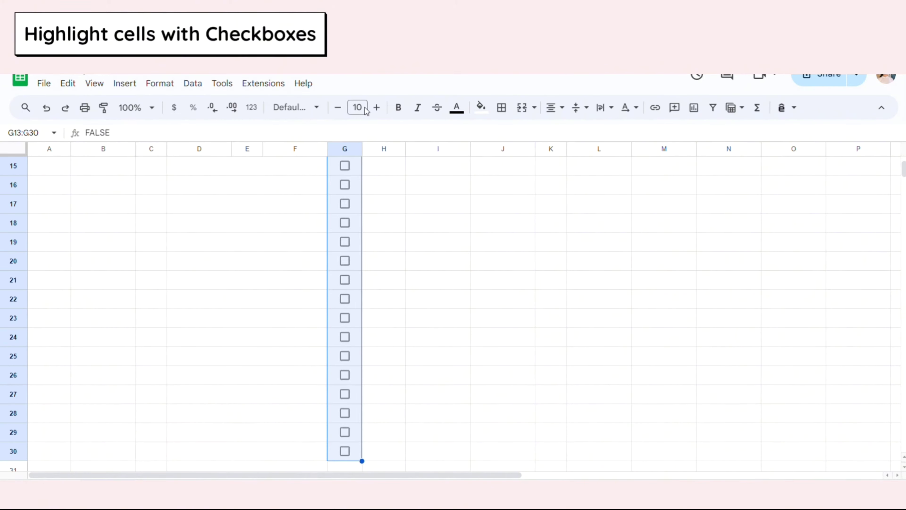
pyautogui.scroll(3, 331, 178)
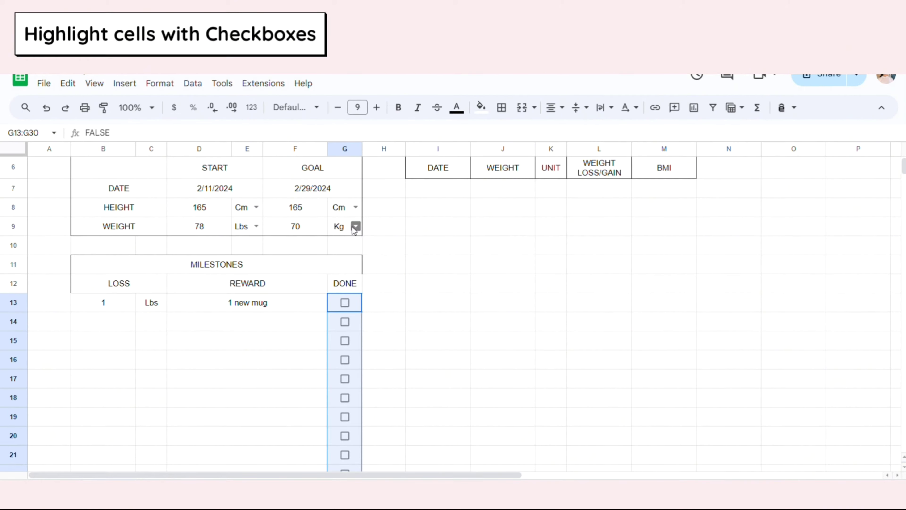
pyautogui.click(345, 303)
pyautogui.click(346, 303)
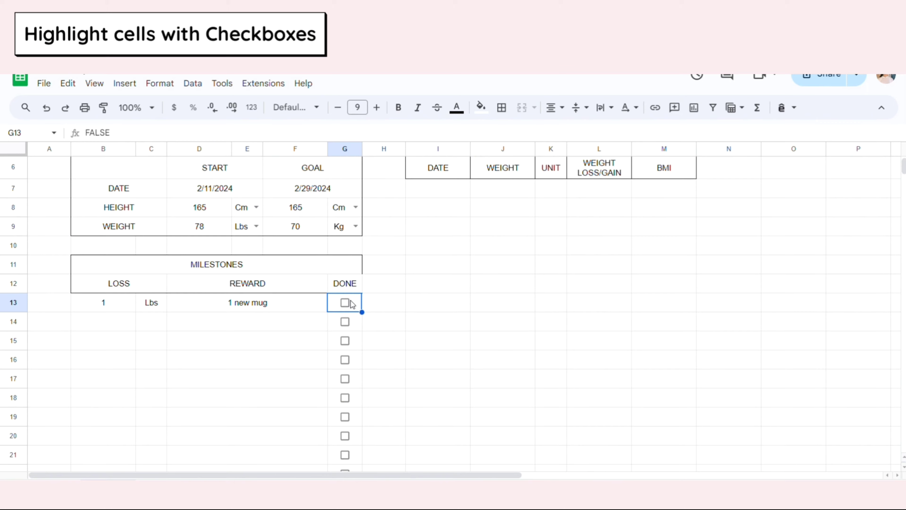
pyautogui.moveTo(122, 306); pyautogui.dragTo(338, 395)
pyautogui.scroll(4, 273, 324)
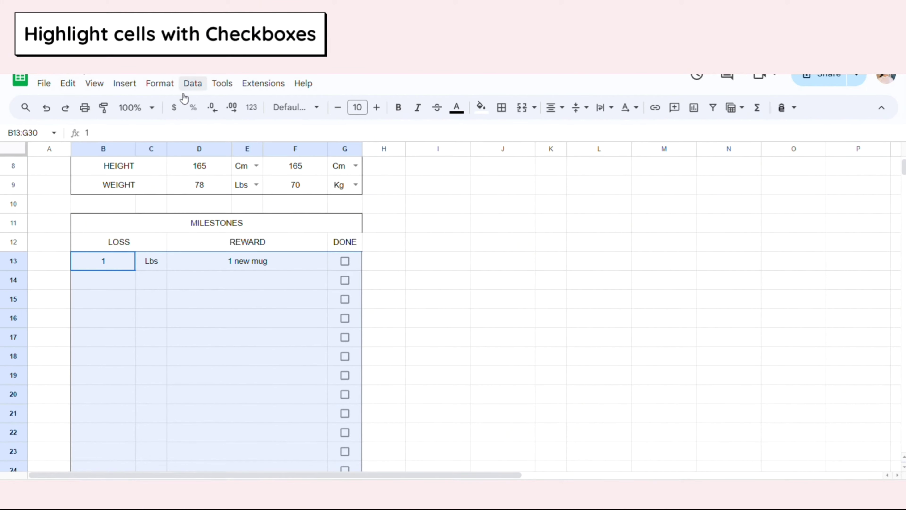
# Start a conditional formatting rule for B13:G30 using the Custom formula condition
pyautogui.click(158, 86)
pyautogui.click(209, 294)
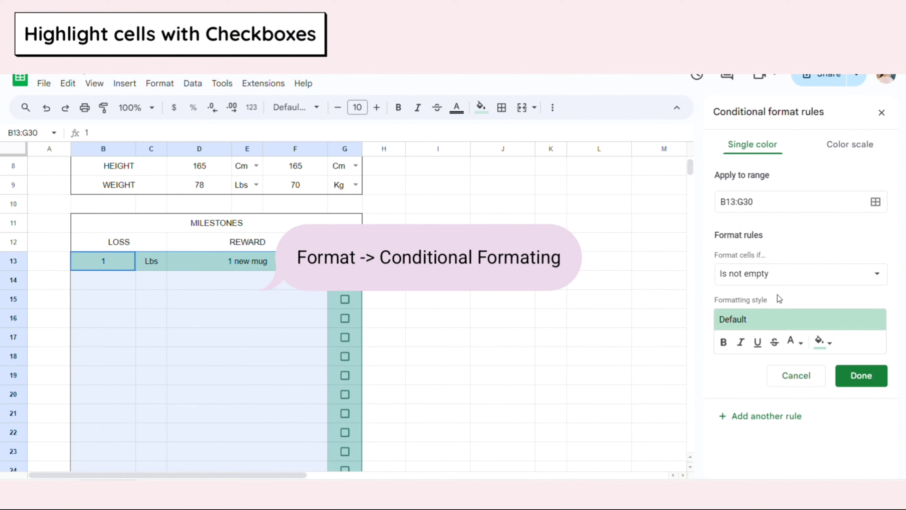
pyautogui.click(780, 272)
pyautogui.scroll(-5, 767, 321)
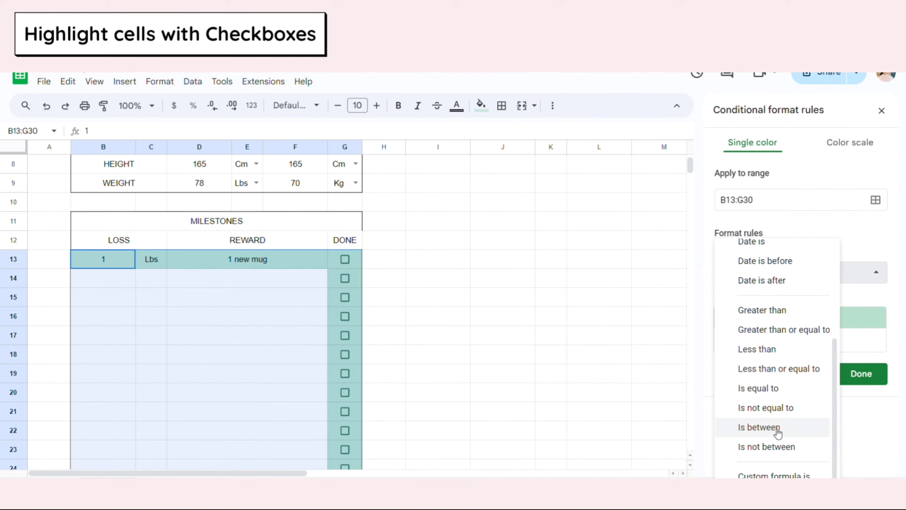
pyautogui.click(756, 477)
# Enter the custom formula =$G$13:$G$30=true and save the green rule
pyautogui.click(779, 296)
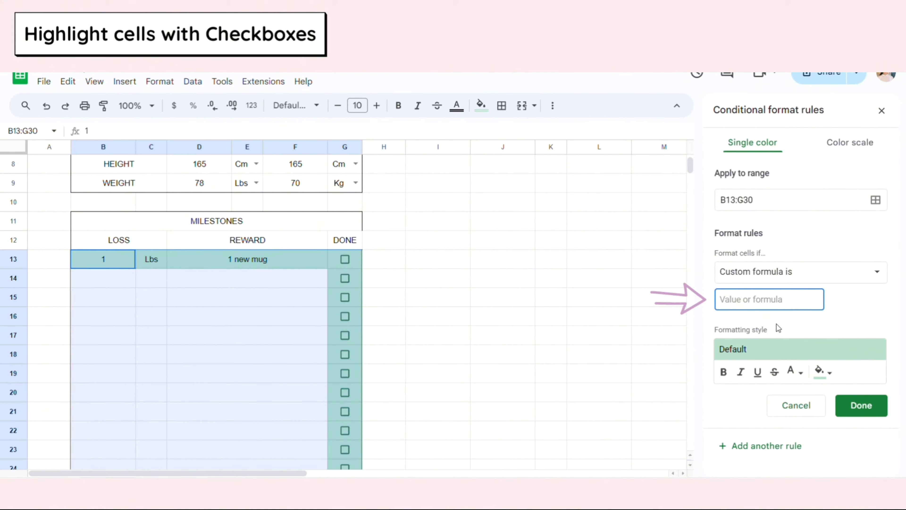
pyautogui.scroll(-3, 630, 396)
pyautogui.scroll(3, 610, 364)
pyautogui.write('=')
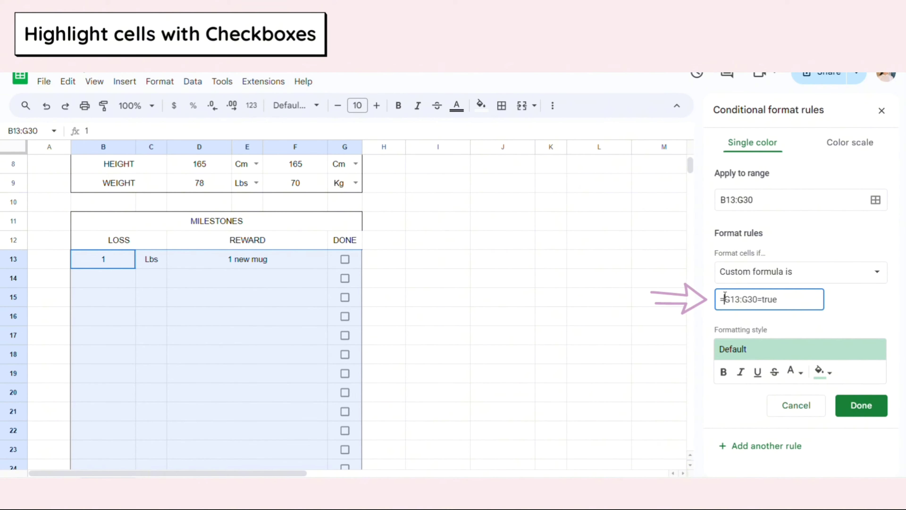
pyautogui.write('$G$')
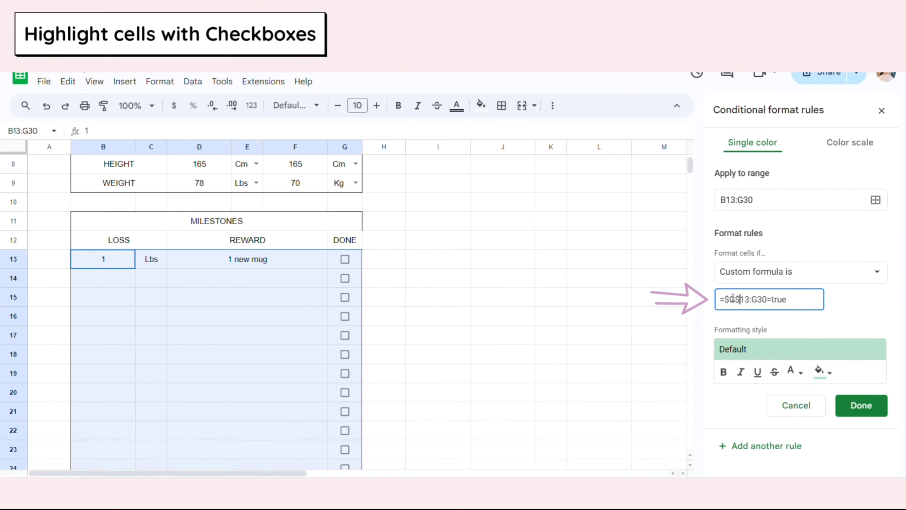
pyautogui.click(754, 300)
pyautogui.write('$G$')
pyautogui.click(762, 300)
pyautogui.write('$G$')
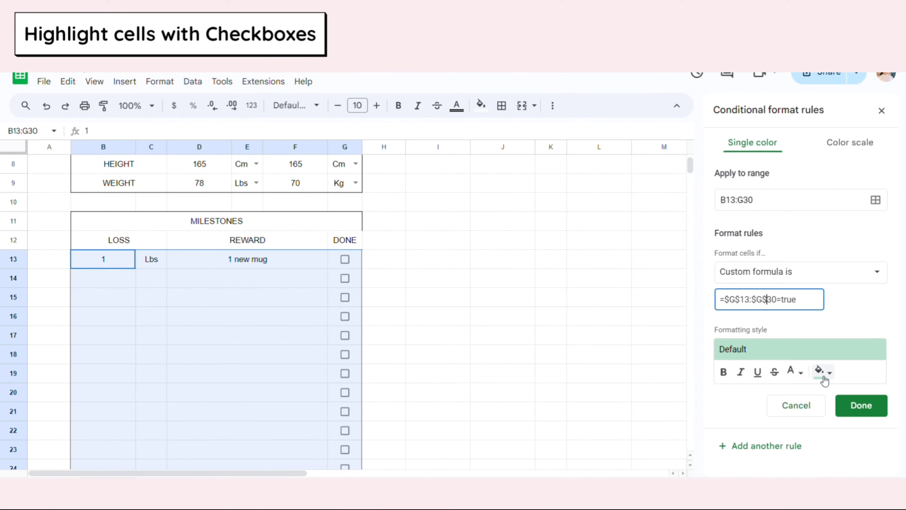
pyautogui.click(861, 405)
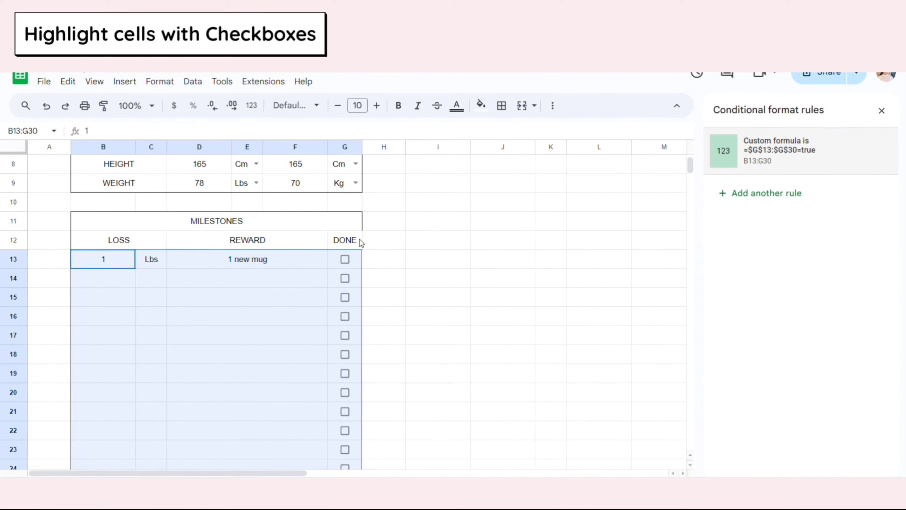
# Toggle the G13 checkbox several times to confirm the row turns green
pyautogui.click(345, 260)
pyautogui.scroll(1, 311, 309)
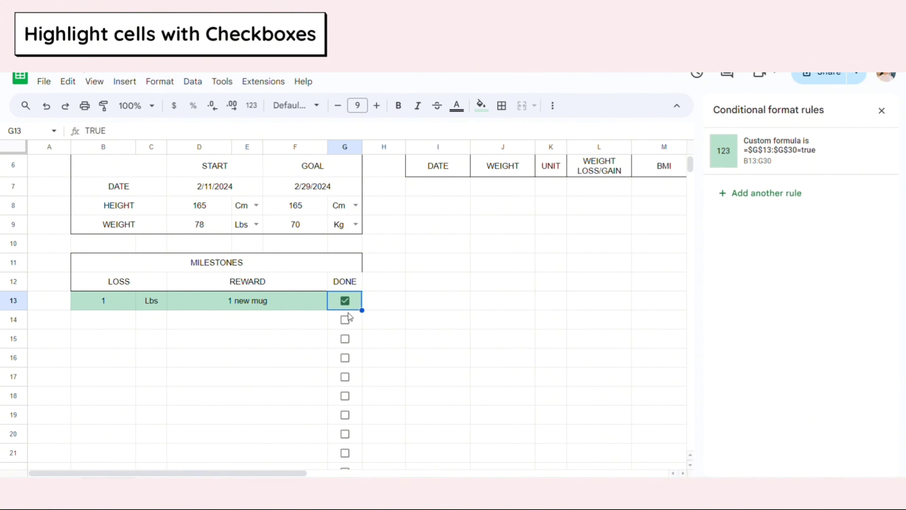
pyautogui.click(345, 306)
pyautogui.click(350, 306)
pyautogui.click(350, 305)
pyautogui.scroll(3, 440, 303)
# Close the conditional formatting panel and select I7:I9 under the DATE header
pyautogui.click(881, 111)
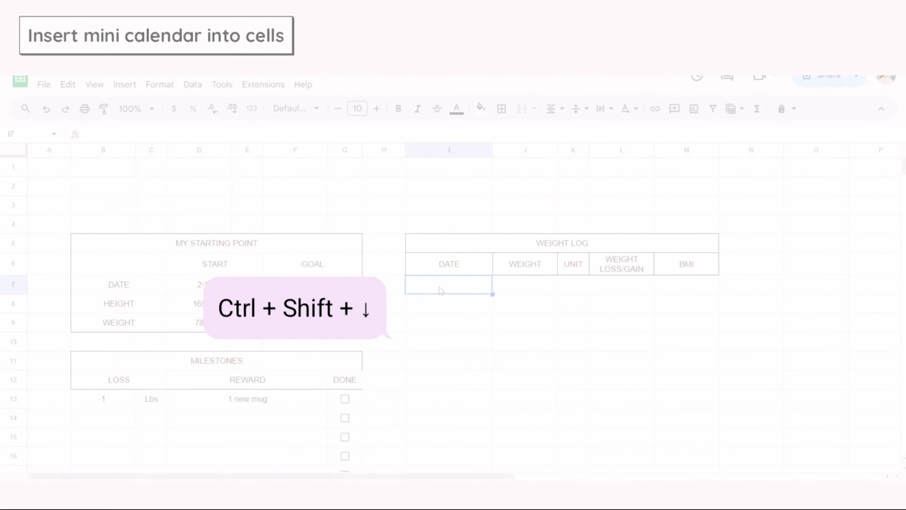
pyautogui.moveTo(439, 287); pyautogui.dragTo(440, 317)
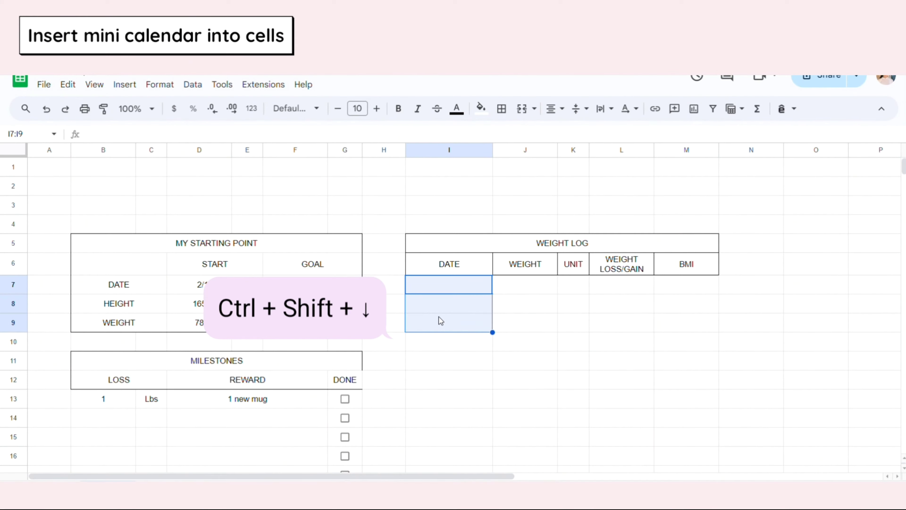
# Add a valid-date rule to I7:I1000 with help text 'double-click for Calendar', rejecting other input
pyautogui.hotkey('ctrl', 'shift', 'Down')
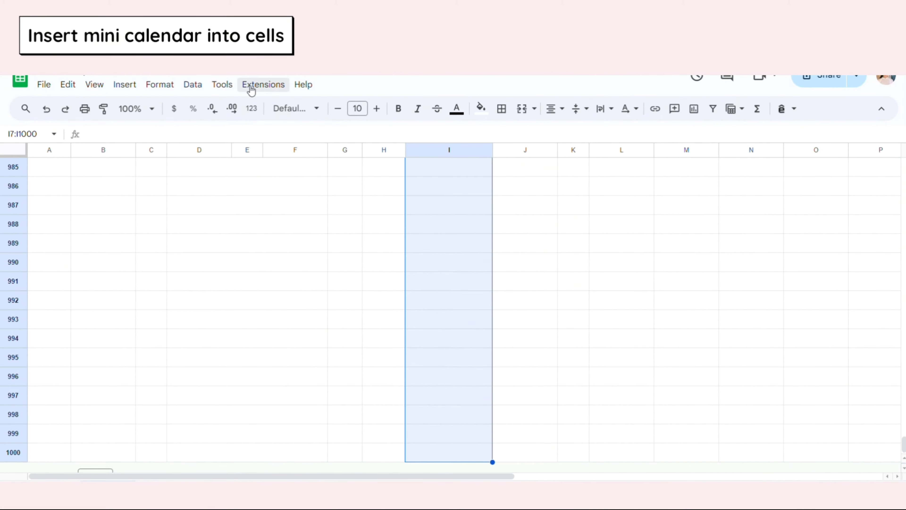
pyautogui.click(190, 86)
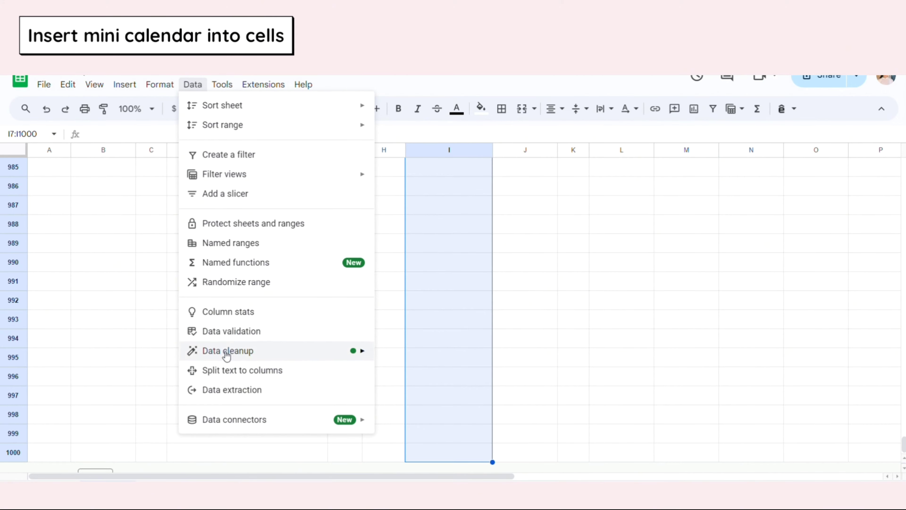
pyautogui.click(230, 331)
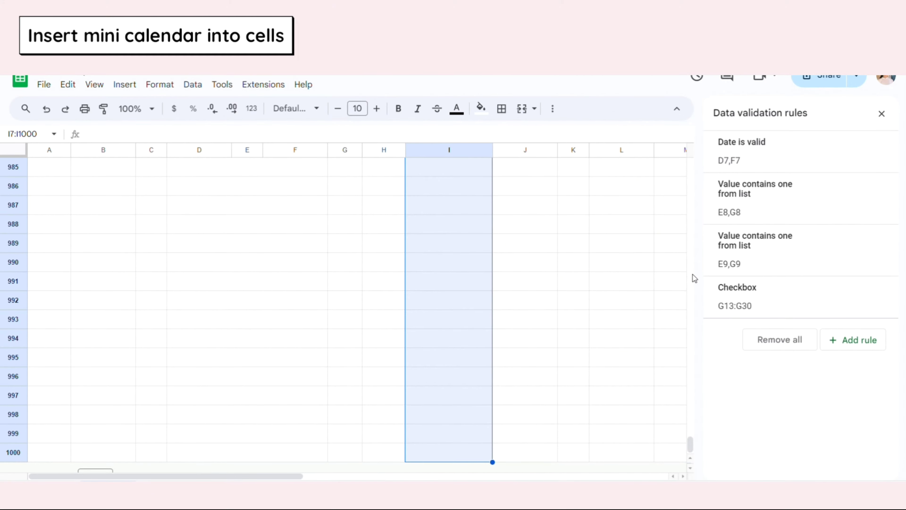
pyautogui.click(846, 343)
pyautogui.click(782, 223)
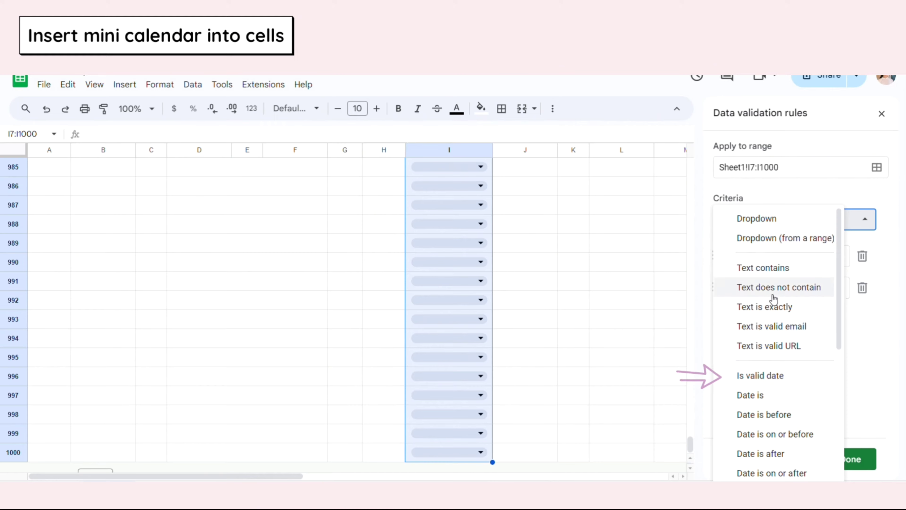
pyautogui.click(752, 375)
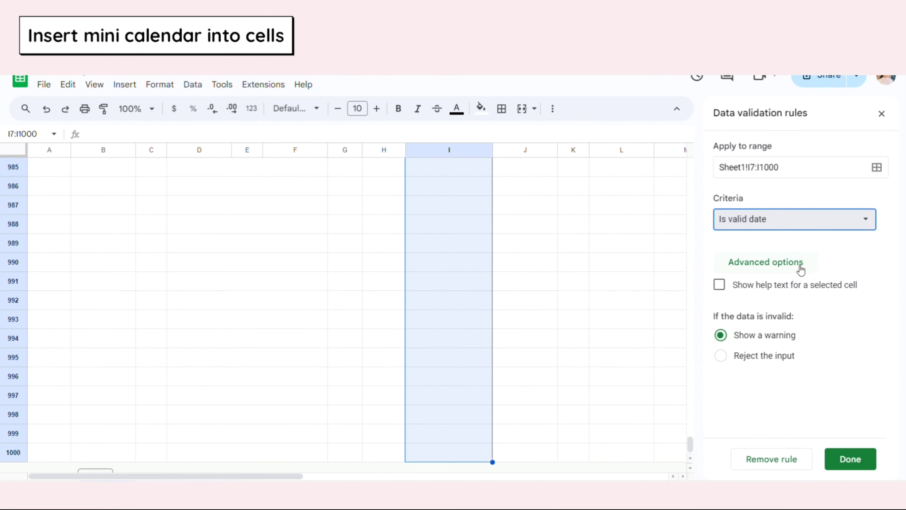
pyautogui.click(752, 293)
pyautogui.tripleClick(745, 308)
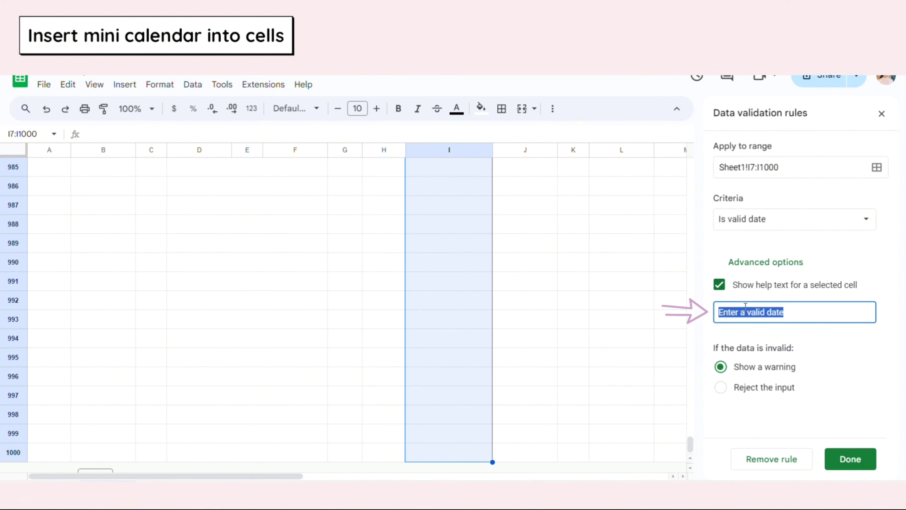
pyautogui.press('BackSpace')
pyautogui.write('doubl')
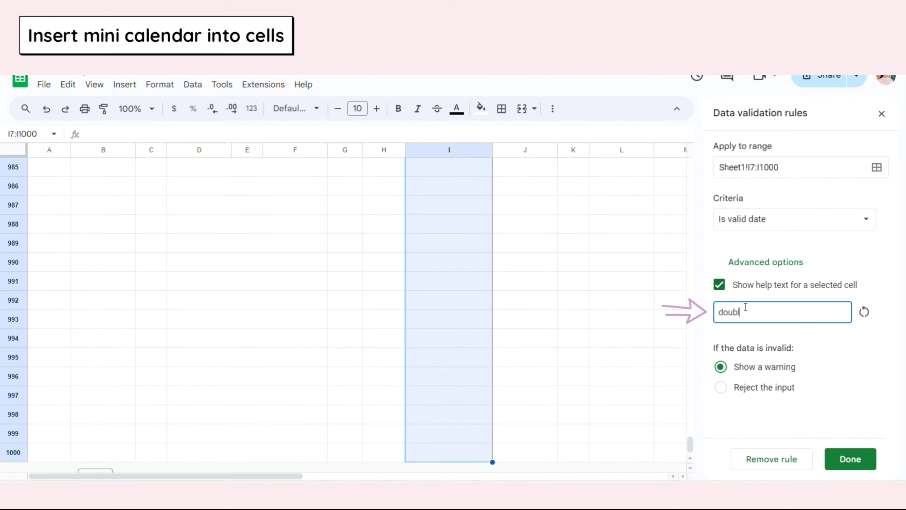
pyautogui.write('e-click for Calendar')
pyautogui.click(740, 389)
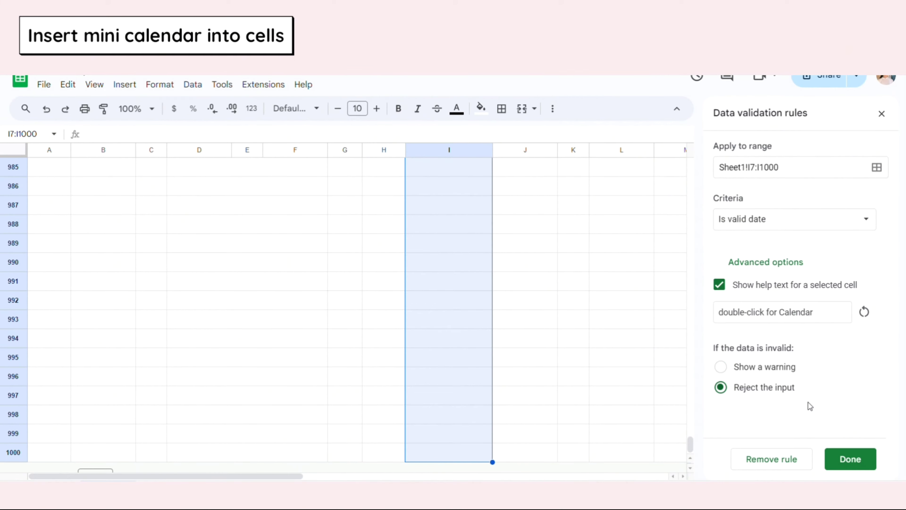
pyautogui.click(849, 464)
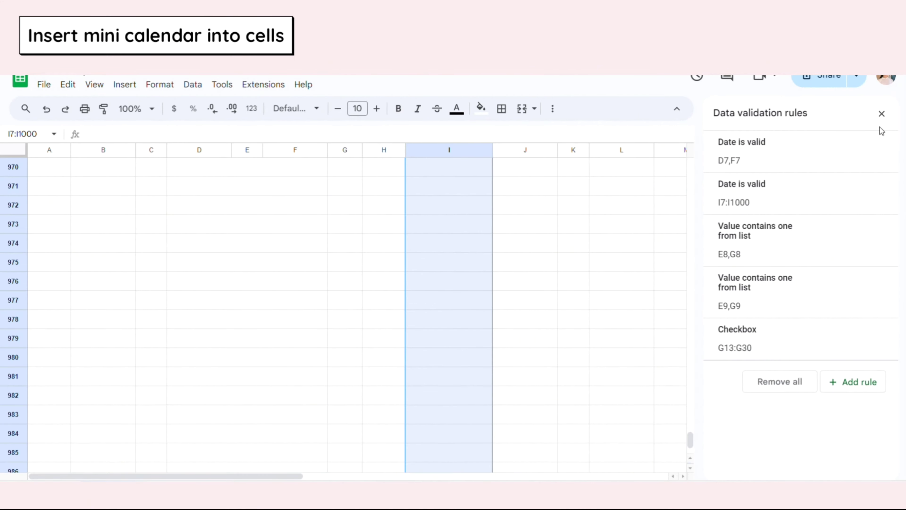
pyautogui.click(881, 114)
# Double-click I7 to check the pop-up calendar appears, then dismiss it
pyautogui.scroll(2, 737, 271)
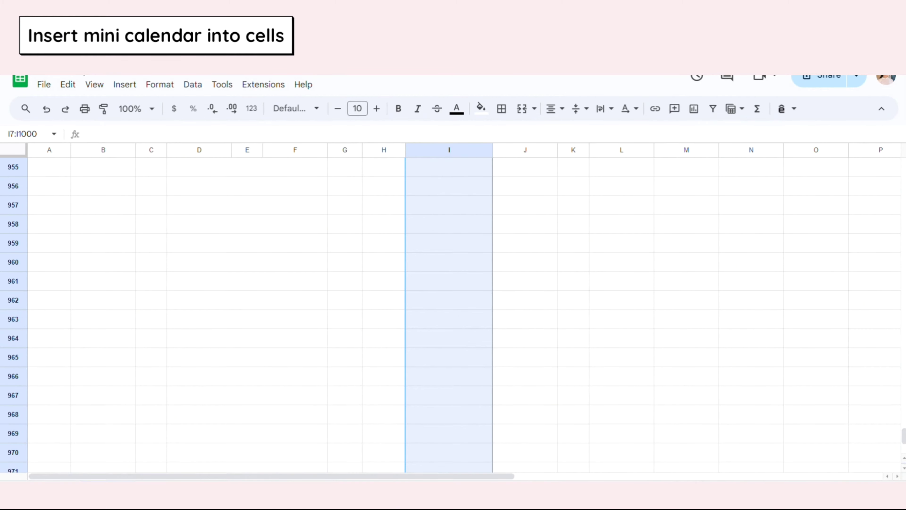
pyautogui.moveTo(903, 435); pyautogui.dragTo(904, 166)
pyautogui.click(466, 294)
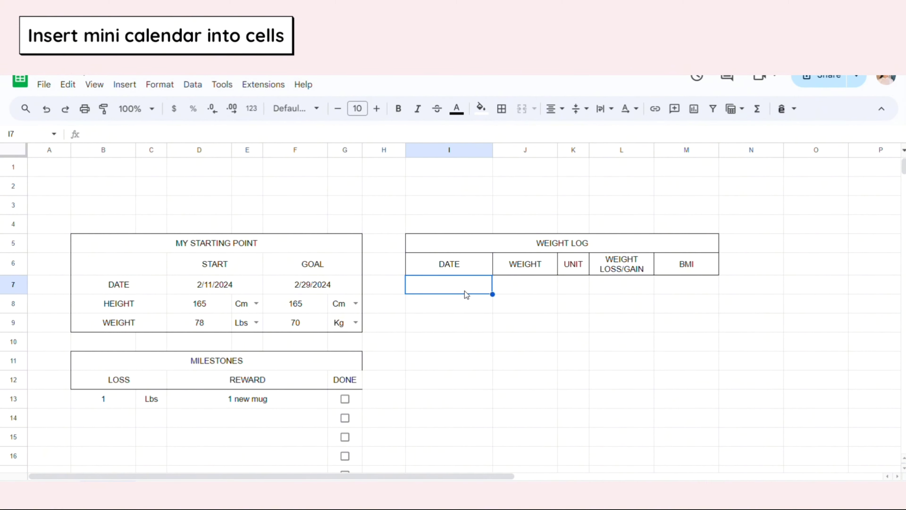
pyautogui.doubleClick(466, 292)
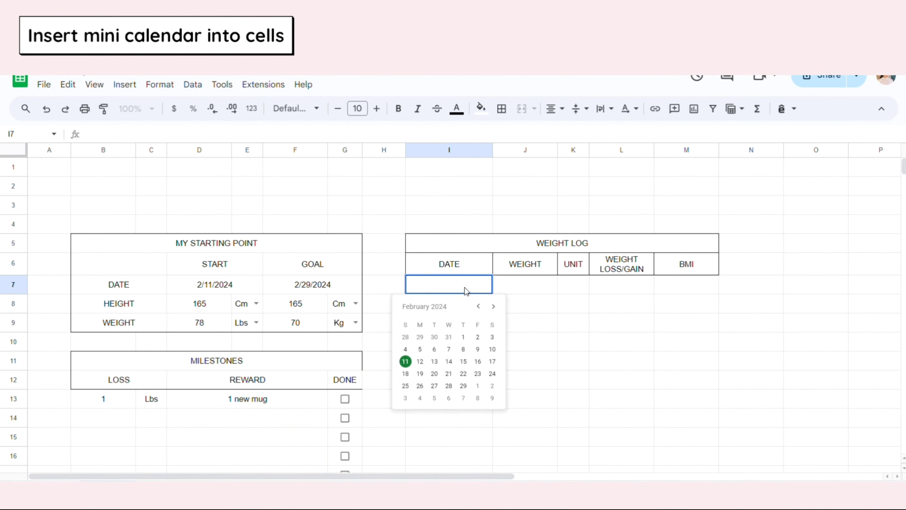
pyautogui.click(514, 290)
pyautogui.press('Right')
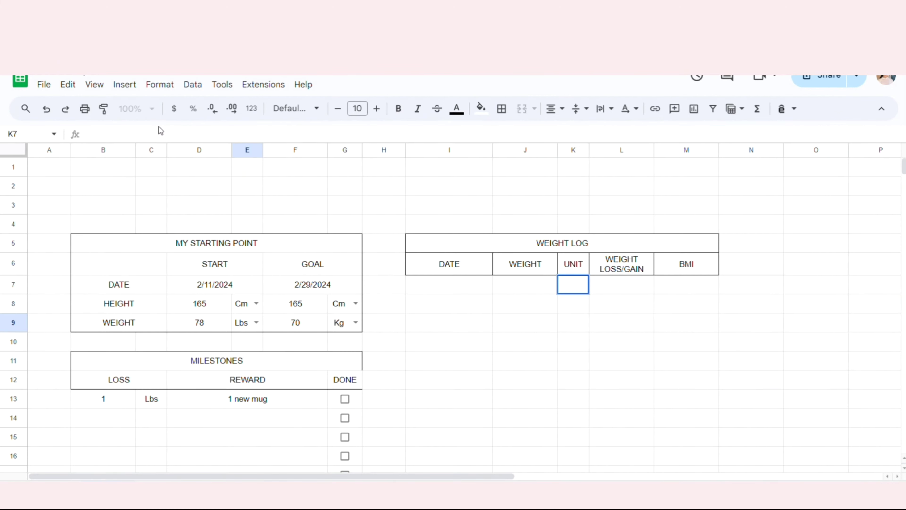
# Enter the UNIT formula =if(J7="","",$E$9) in K7
pyautogui.write('=if(')
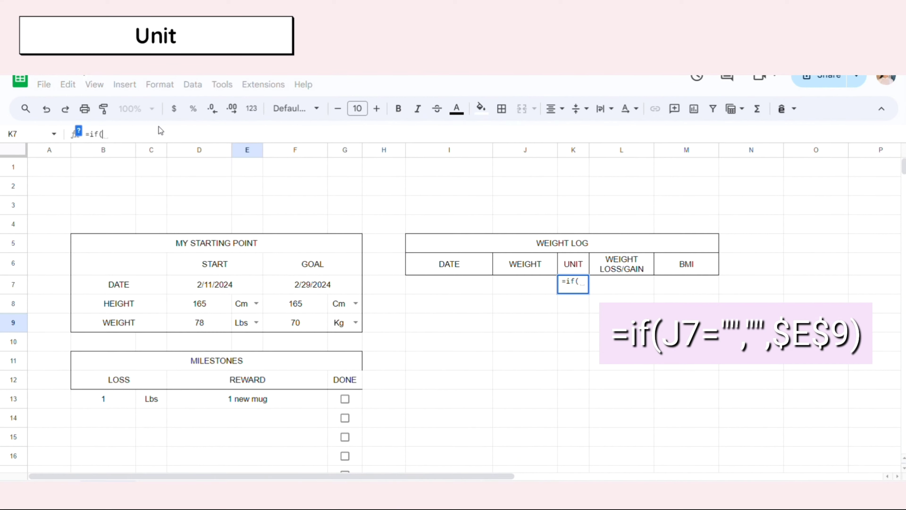
pyautogui.click(525, 288)
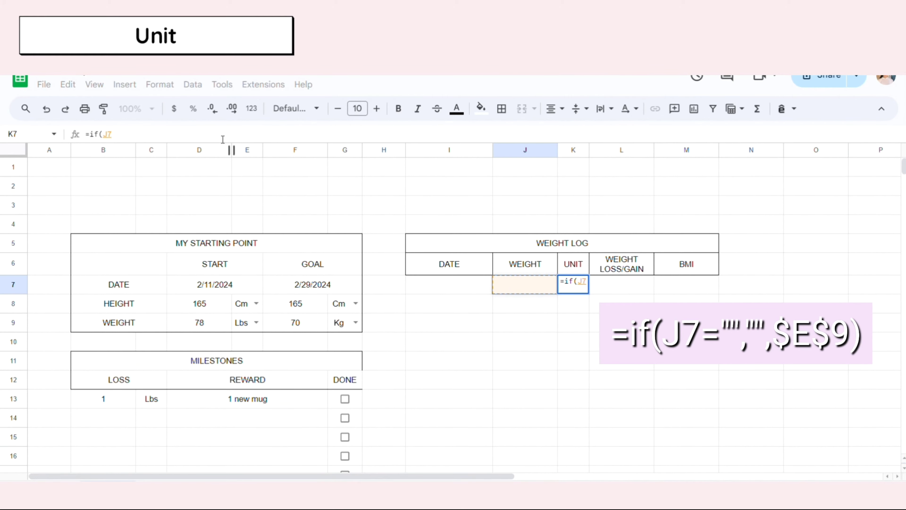
pyautogui.write('="",')
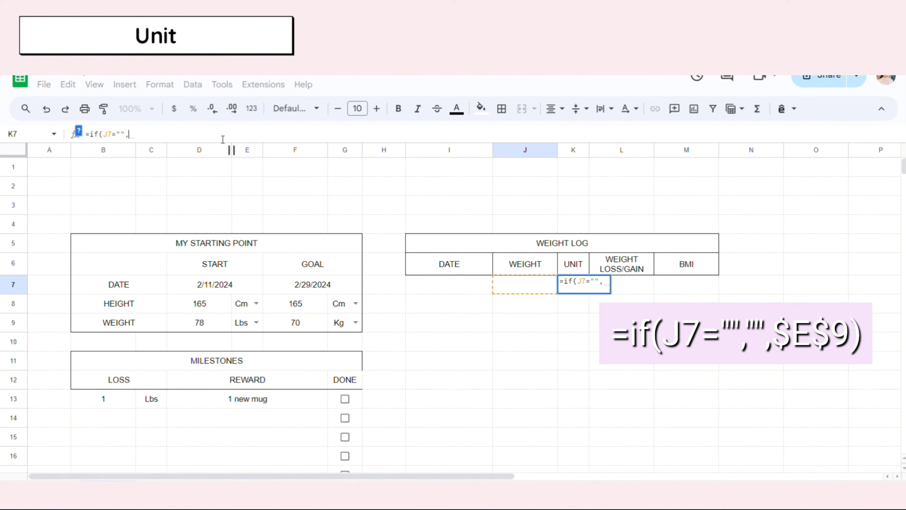
pyautogui.write('"",')
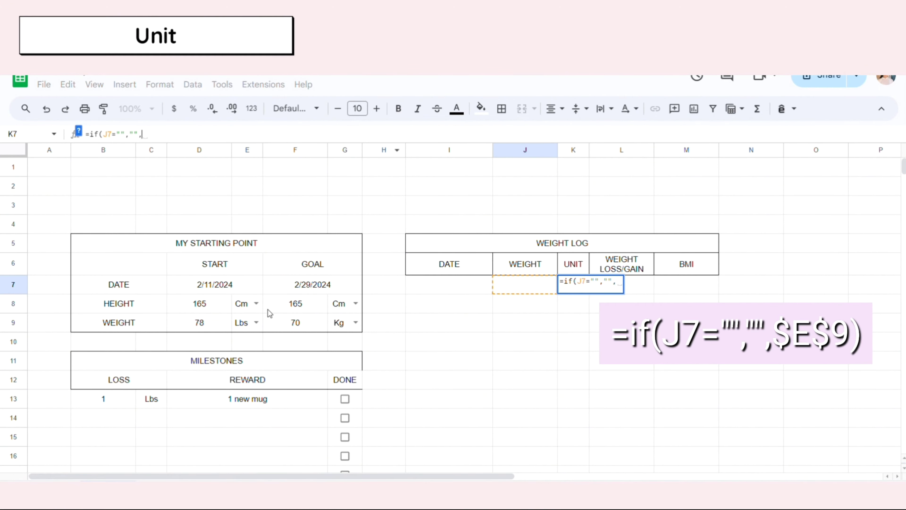
pyautogui.click(243, 323)
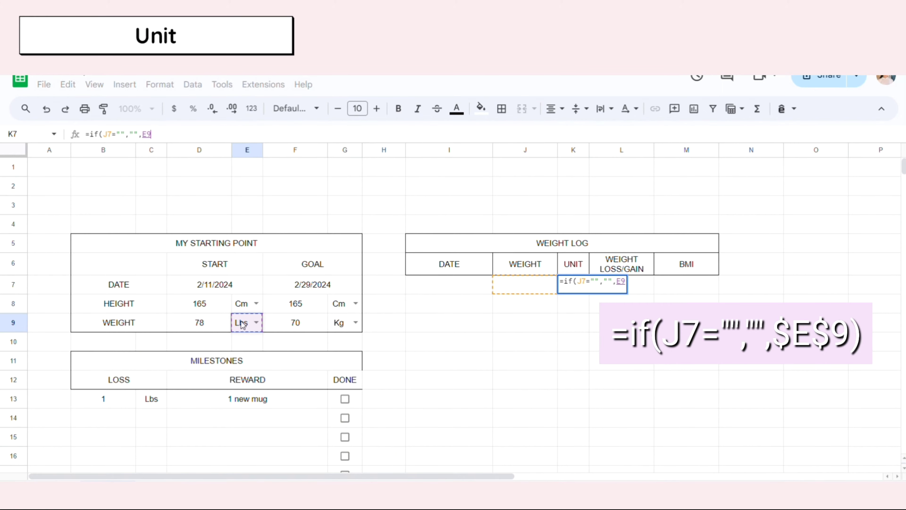
pyautogui.click(142, 134)
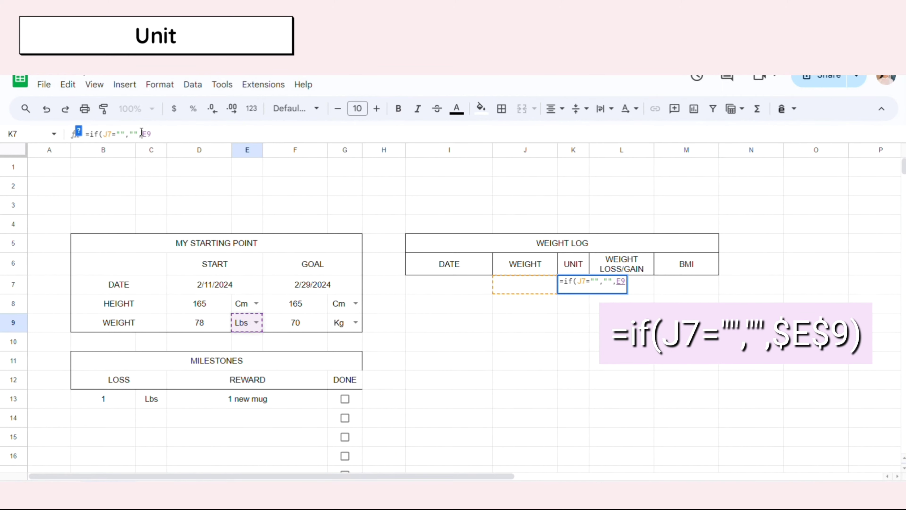
pyautogui.write('$')
pyautogui.write('$9)')
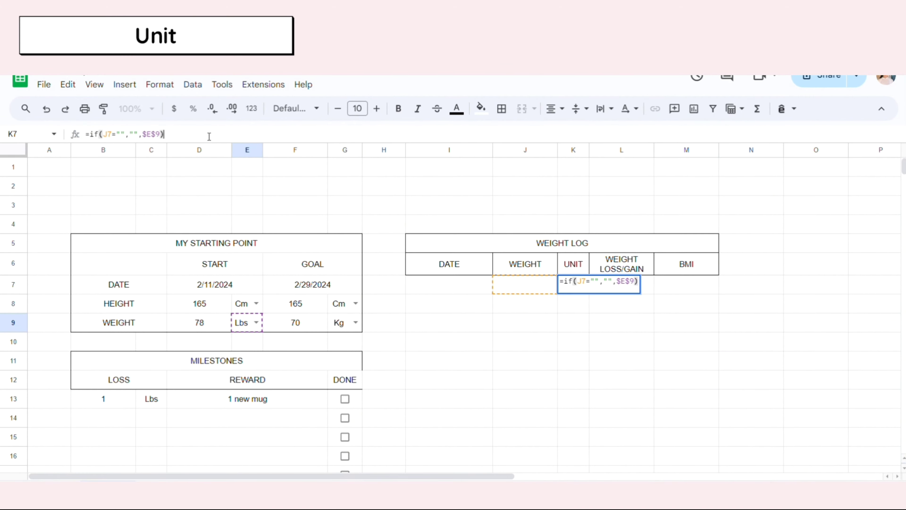
pyautogui.press('Return')
# Fill K7's UNIT formula down column K to row 1000 and check it
pyautogui.click(583, 286)
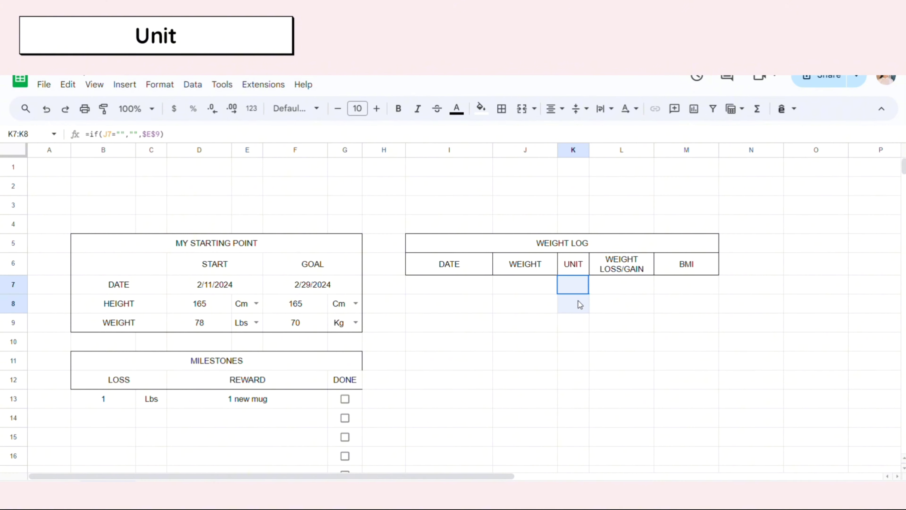
pyautogui.moveTo(588, 294); pyautogui.dragTo(589, 441)
pyautogui.click(572, 391)
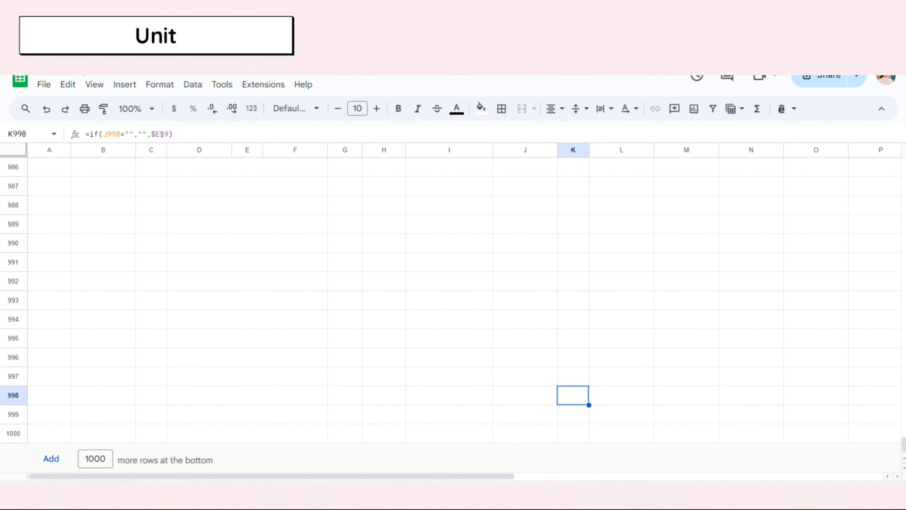
pyautogui.moveTo(903, 444); pyautogui.dragTo(903, 166)
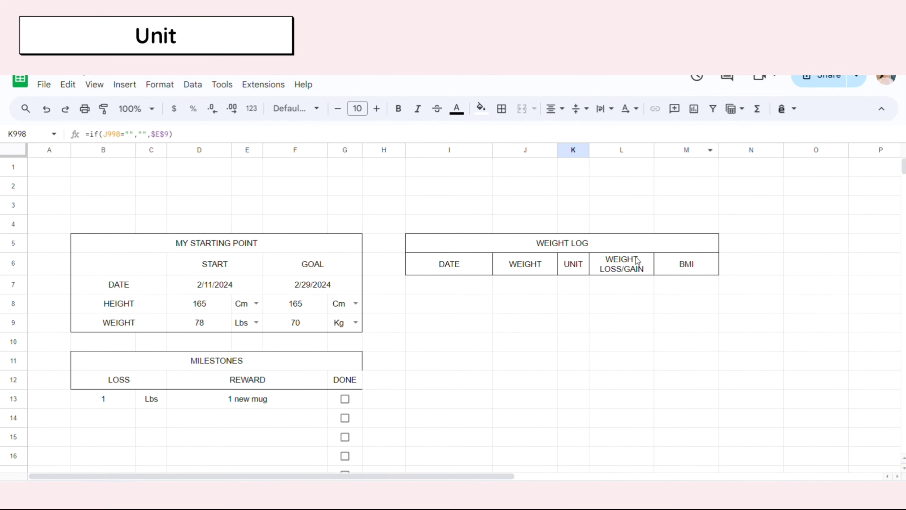
pyautogui.click(627, 284)
# Enter =if(J7="","",J7-D9) in L7, then open the I7 date picker
pyautogui.click(223, 134)
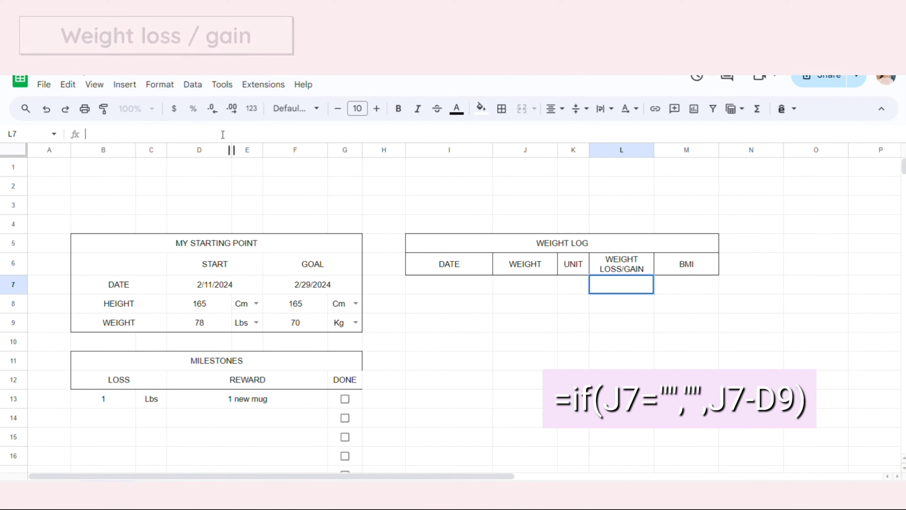
pyautogui.write('=if')
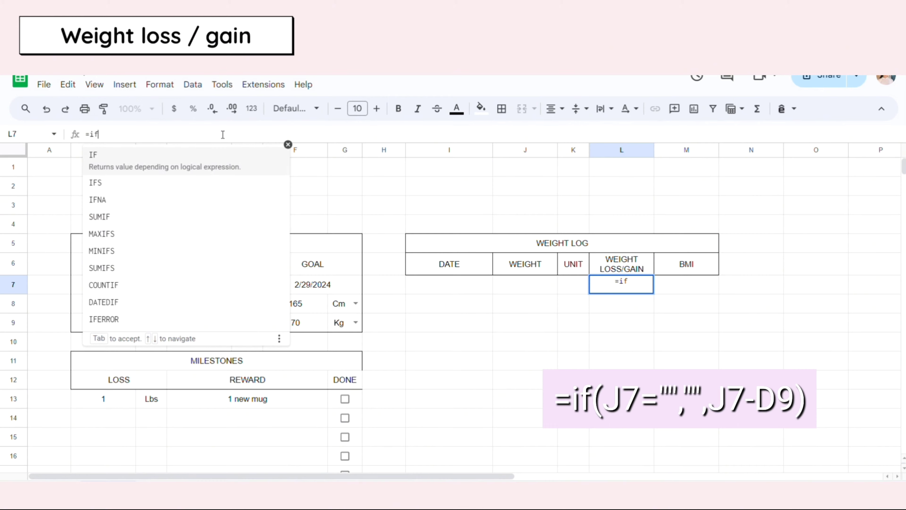
pyautogui.write('(')
pyautogui.click(506, 284)
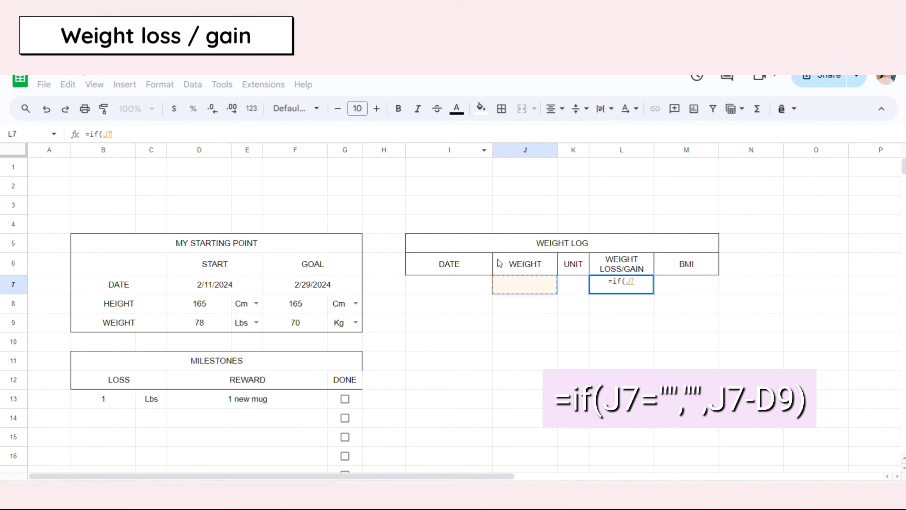
pyautogui.write('=')
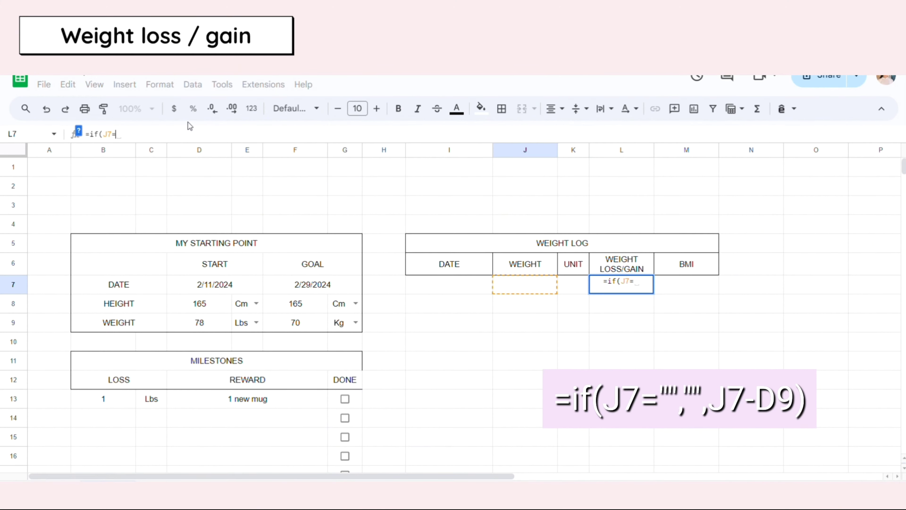
pyautogui.write('"","",')
pyautogui.click(543, 288)
pyautogui.write('-')
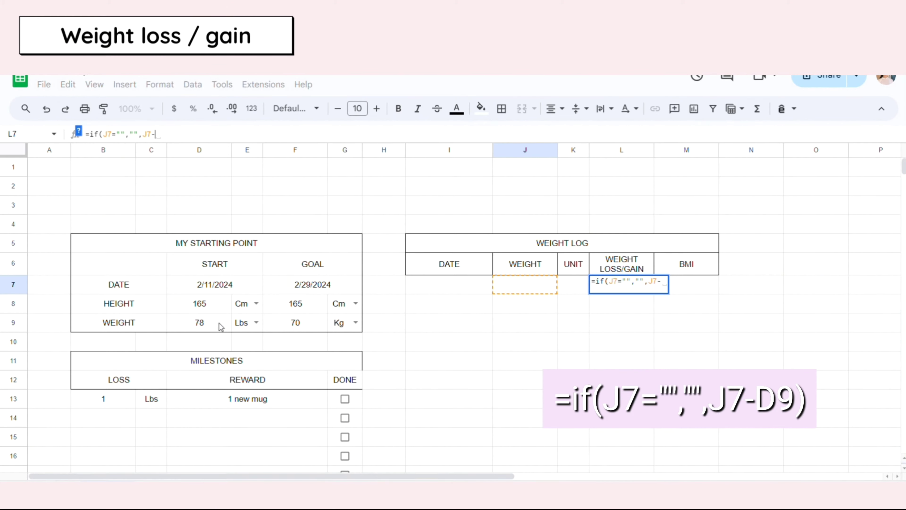
pyautogui.click(206, 325)
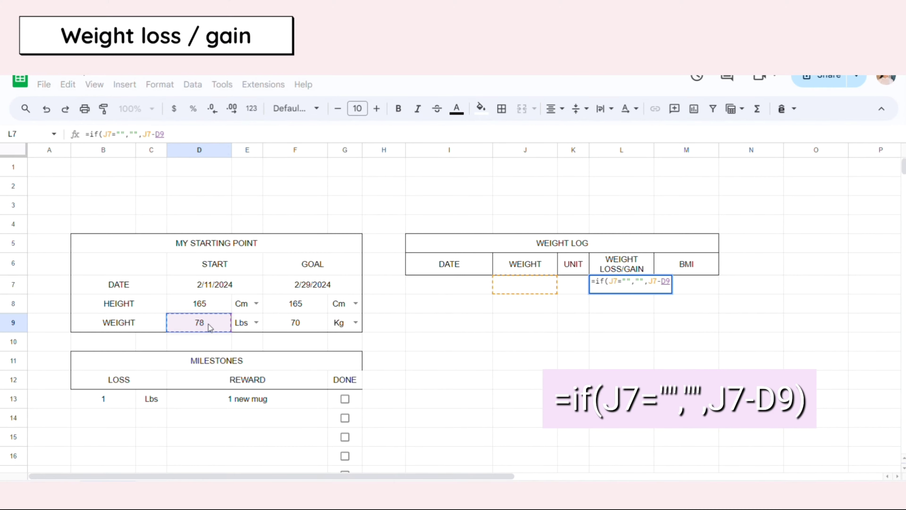
pyautogui.press('Return')
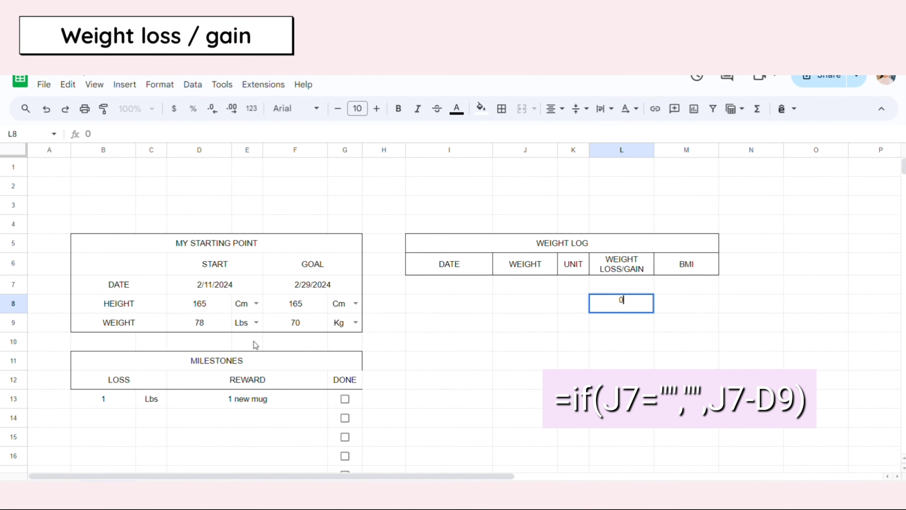
pyautogui.click(631, 282)
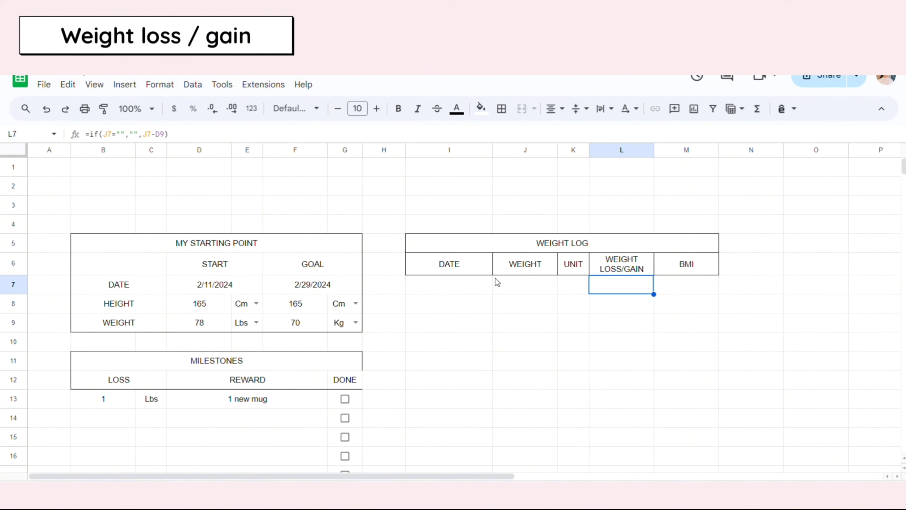
pyautogui.doubleClick(465, 288)
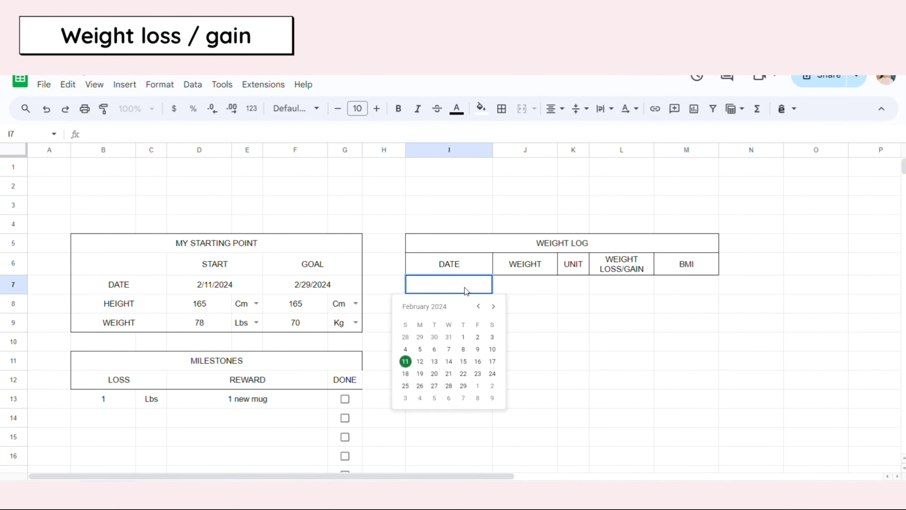
# Log February 12, 2024 in I7 with a weight of 77 in J7
pyautogui.click(419, 361)
pyautogui.click(529, 293)
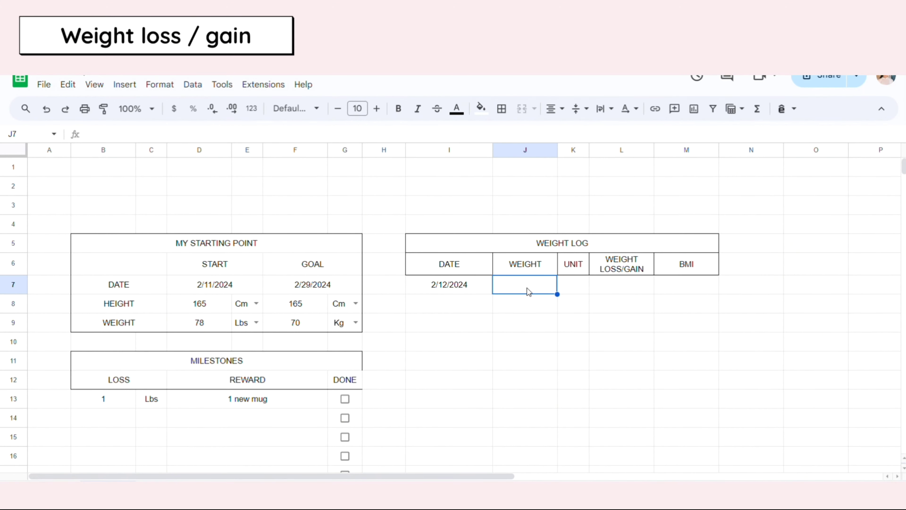
pyautogui.write('77')
pyautogui.click(543, 325)
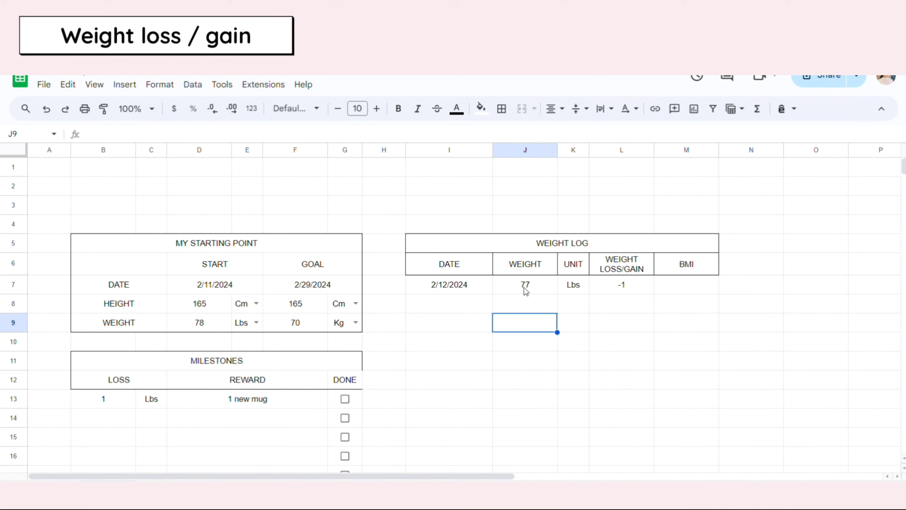
# Log February 13, 2024 in I8 with a weight of 78 in J8
pyautogui.click(499, 290)
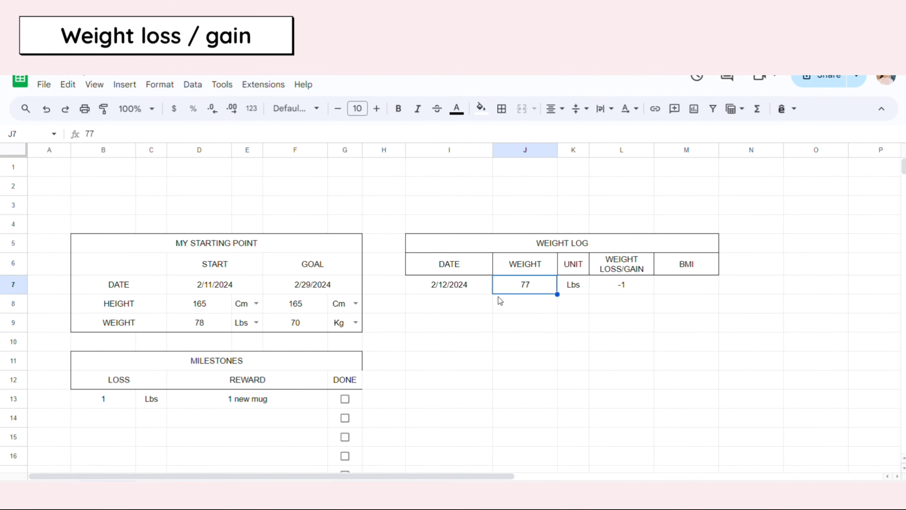
pyautogui.doubleClick(450, 303)
pyautogui.click(434, 381)
pyautogui.click(554, 311)
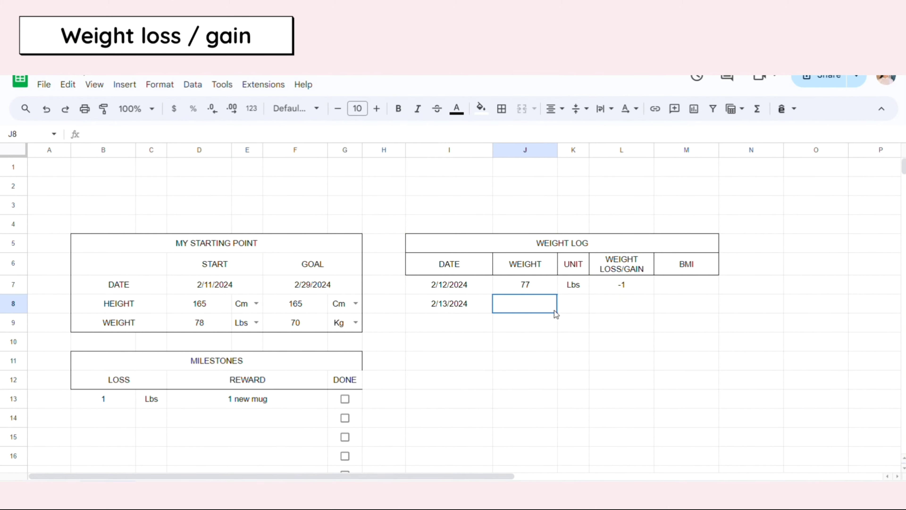
pyautogui.write('7')
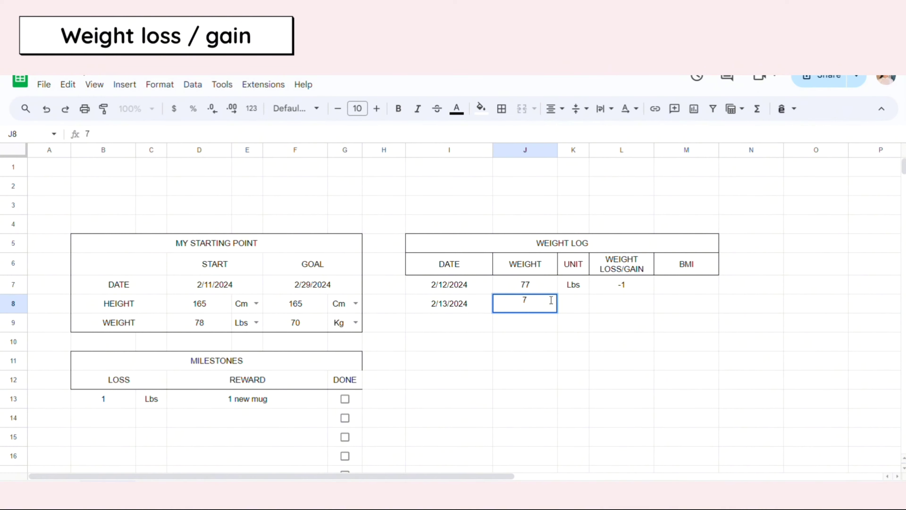
pyautogui.write('8')
pyautogui.press('Return')
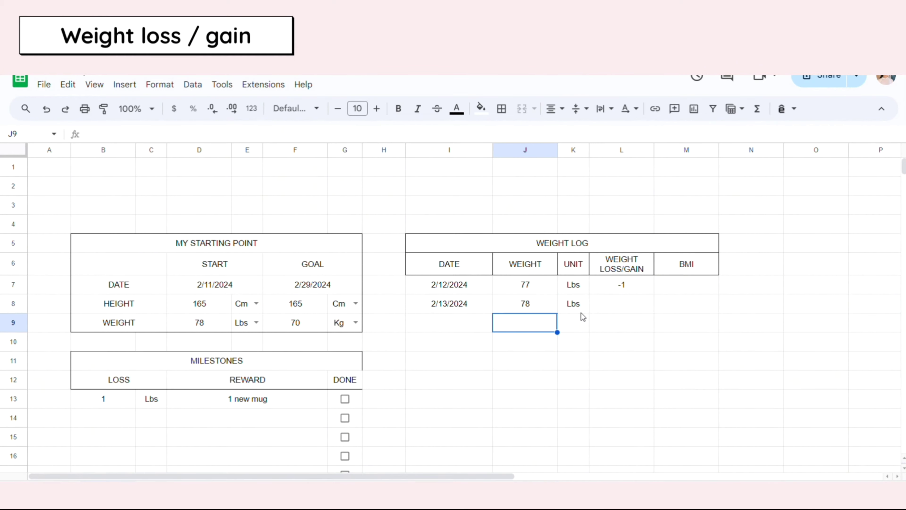
pyautogui.click(610, 306)
# Enter the loss/gain formula =if(J8="","",J8-J7) in L8
pyautogui.click(87, 134)
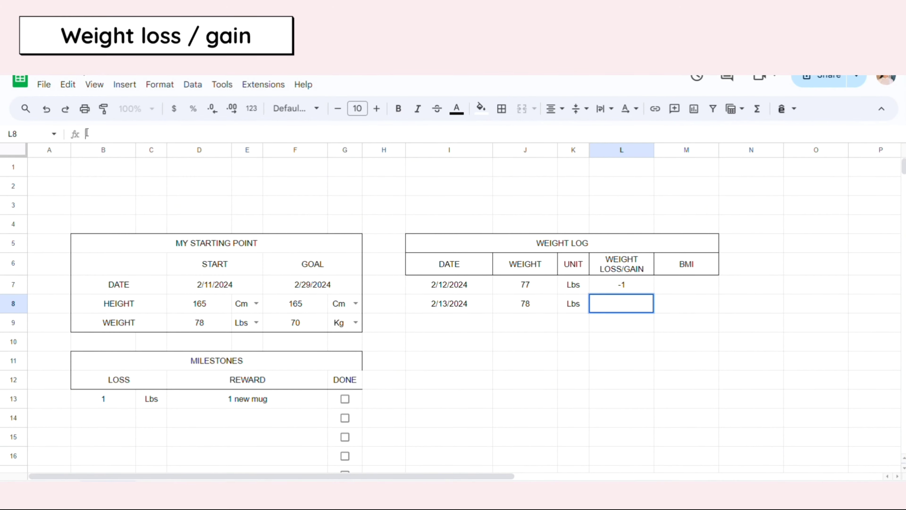
pyautogui.write('=if(')
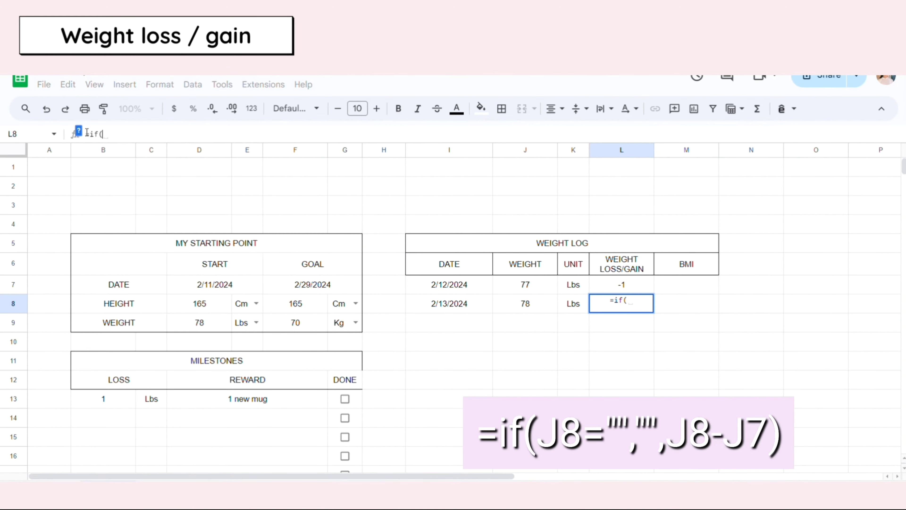
pyautogui.click(509, 294)
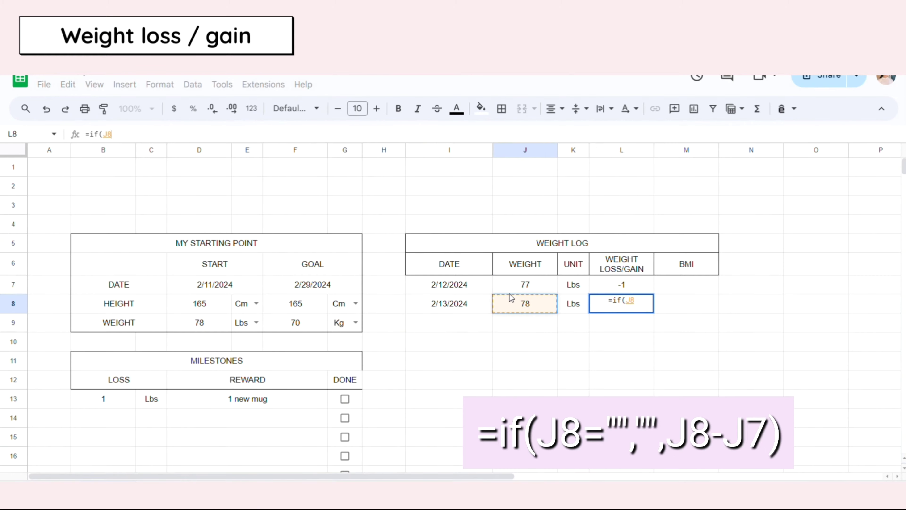
pyautogui.write('="')
pyautogui.write('","",')
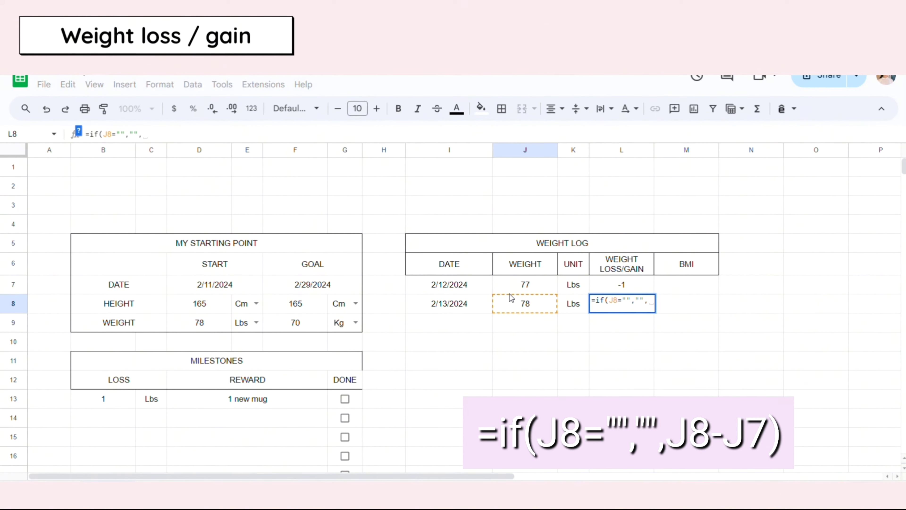
pyautogui.click(513, 304)
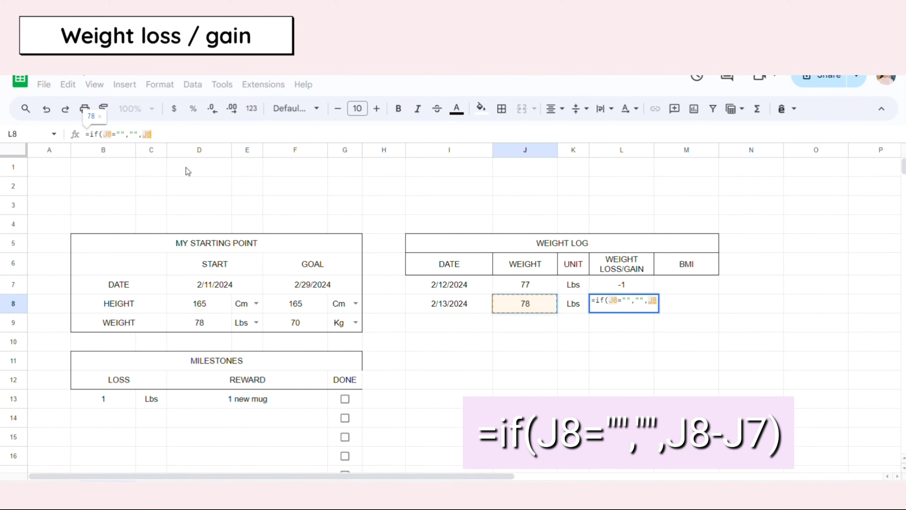
pyautogui.write('-')
pyautogui.click(522, 285)
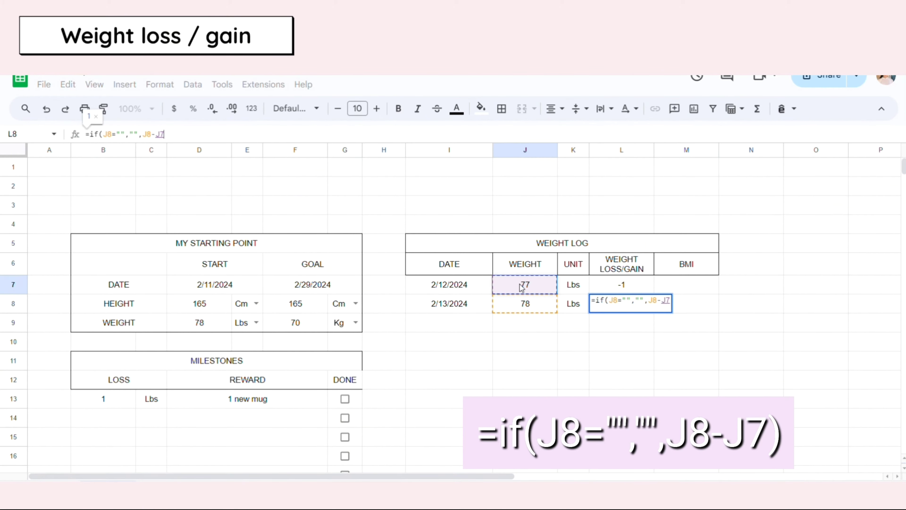
pyautogui.write(')')
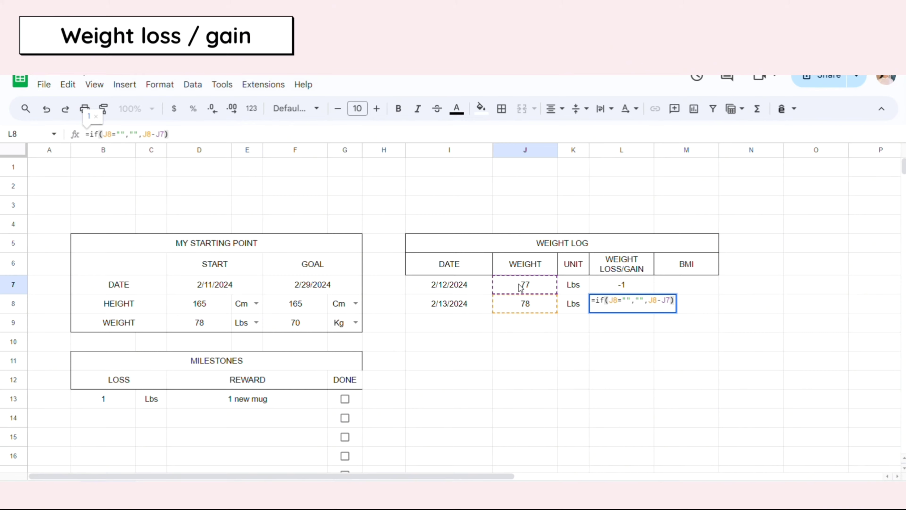
pyautogui.press('Return')
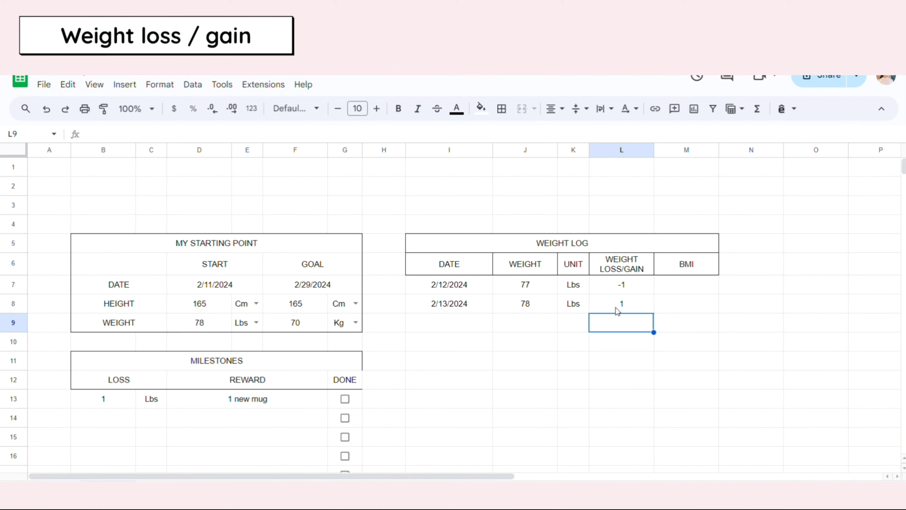
# Copy L8's formula down column L to row 1000
pyautogui.click(641, 306)
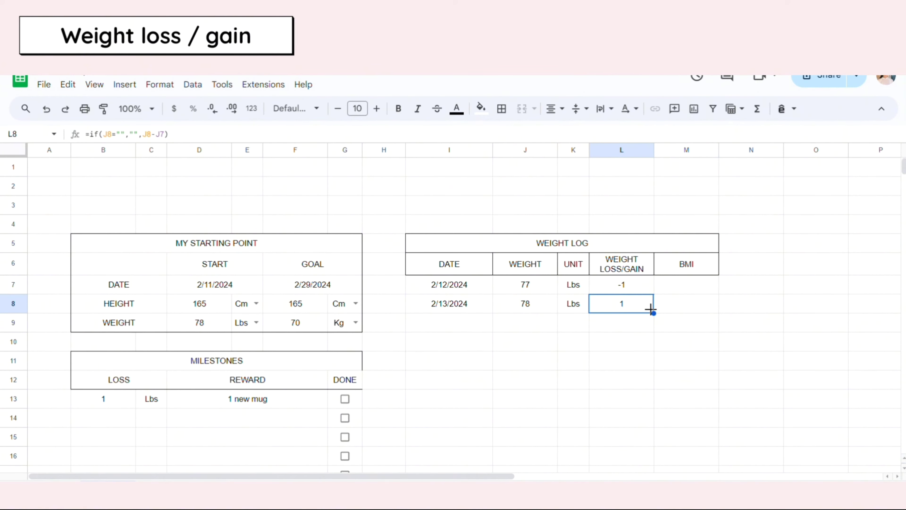
pyautogui.moveTo(650, 309); pyautogui.dragTo(647, 471)
pyautogui.click(683, 403)
pyautogui.scroll(5, 683, 407)
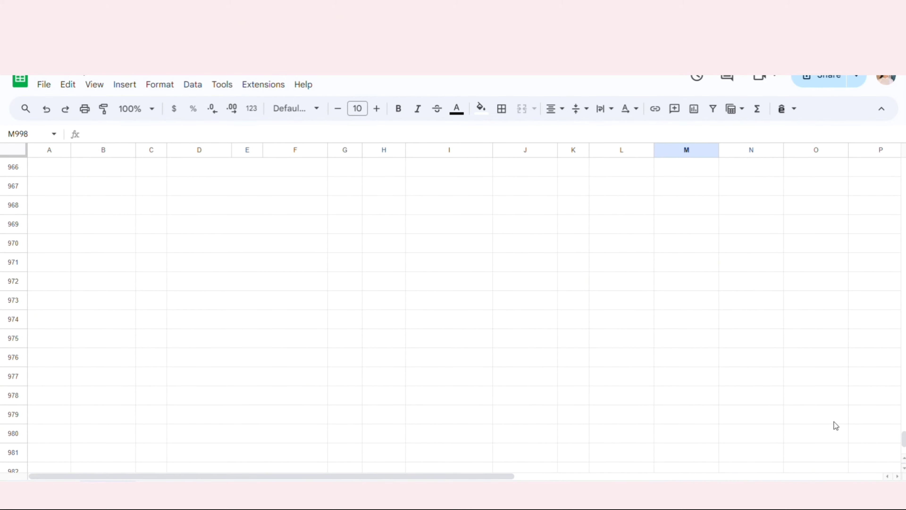
# Begin M7's BMI formula with =if(J7="","",if( to stay blank without a weight
pyautogui.moveTo(903, 433); pyautogui.dragTo(889, 142)
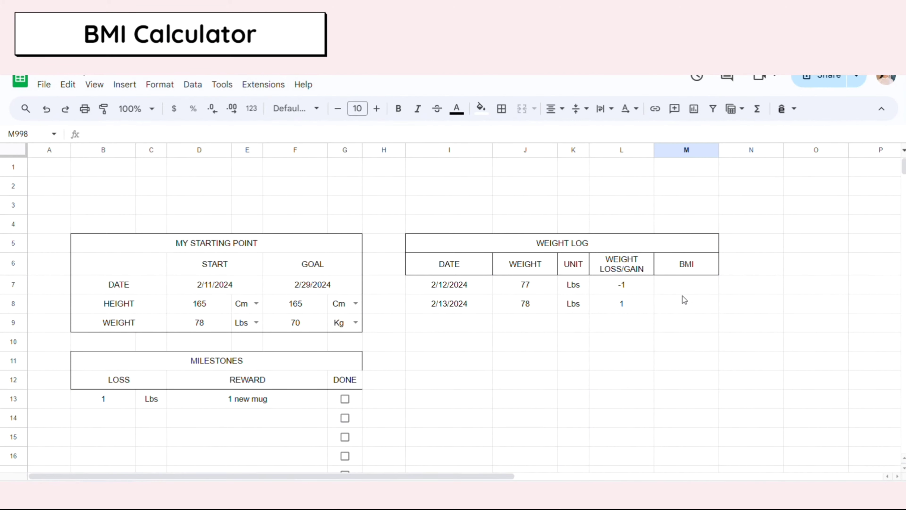
pyautogui.click(682, 288)
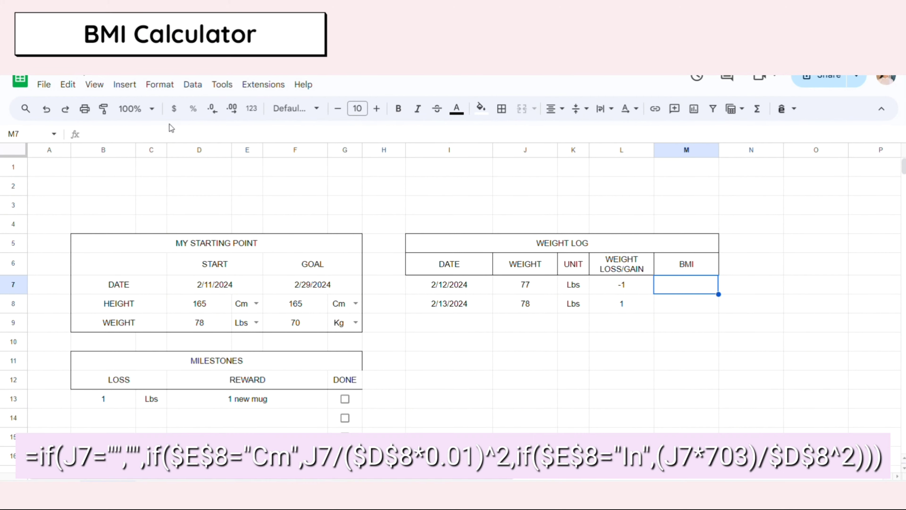
pyautogui.click(167, 131)
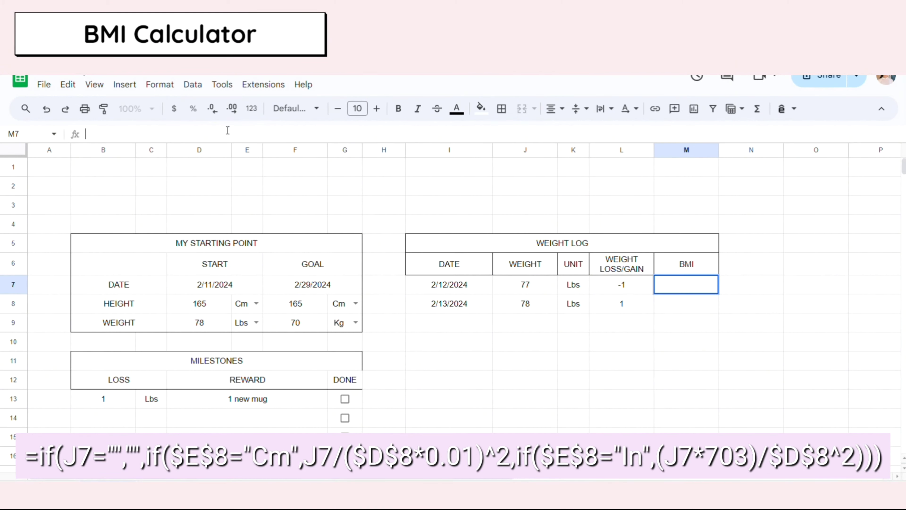
pyautogui.write('=if(')
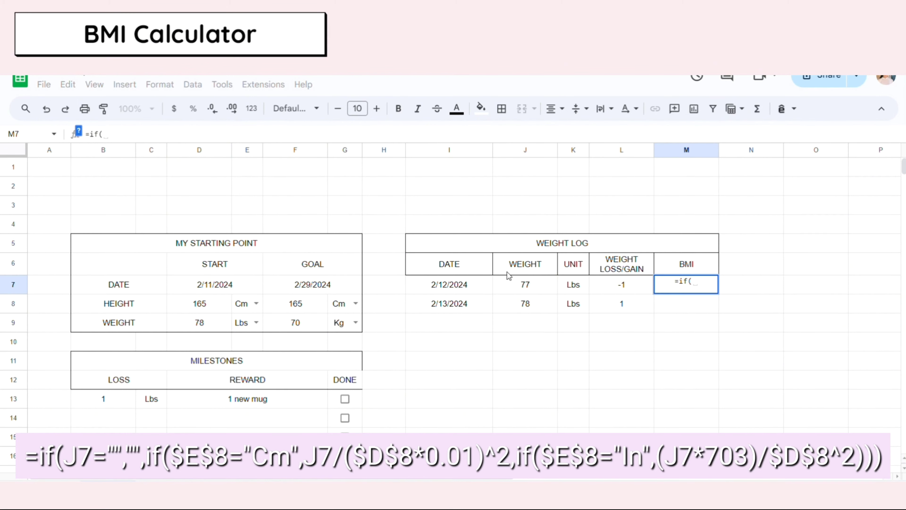
pyautogui.click(538, 290)
pyautogui.write('=')
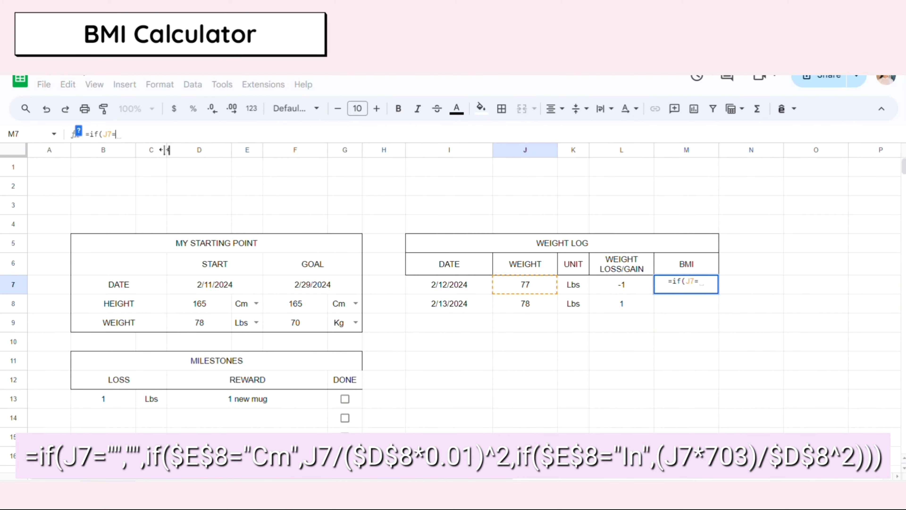
pyautogui.write('"","",')
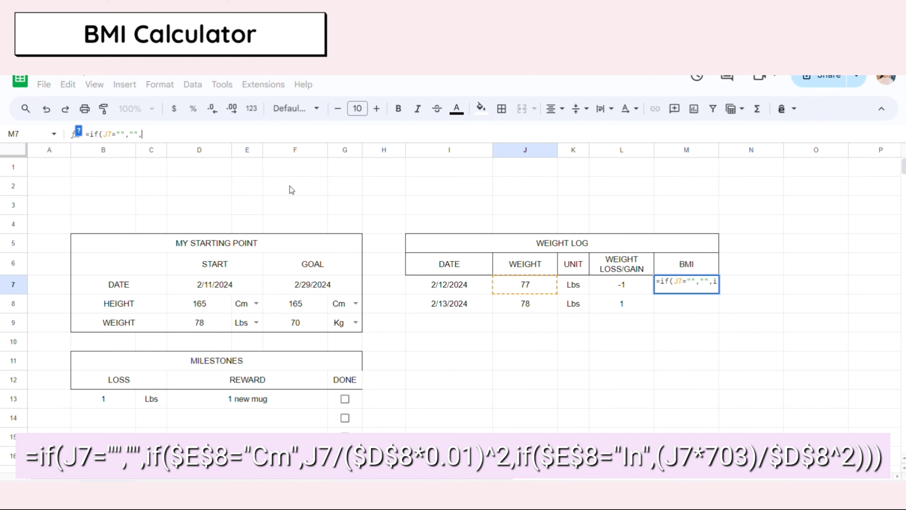
pyautogui.write('if(')
# Add the Cm branch E8="Cm",J7/D8 to M7's BMI formula
pyautogui.write('E8')
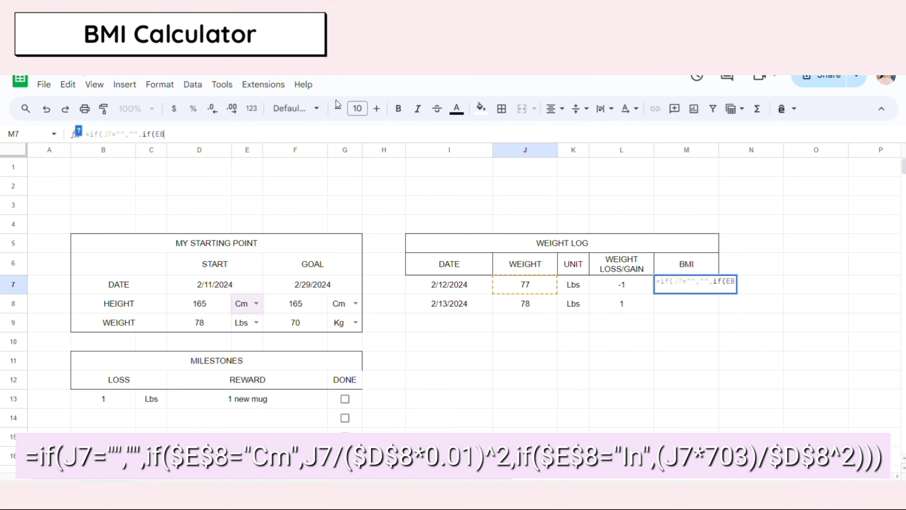
pyautogui.write('=')
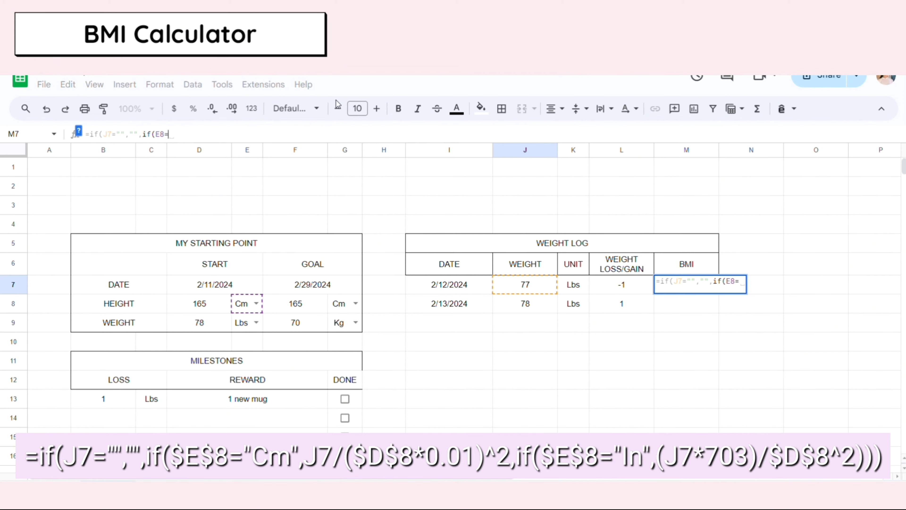
pyautogui.write('"c')
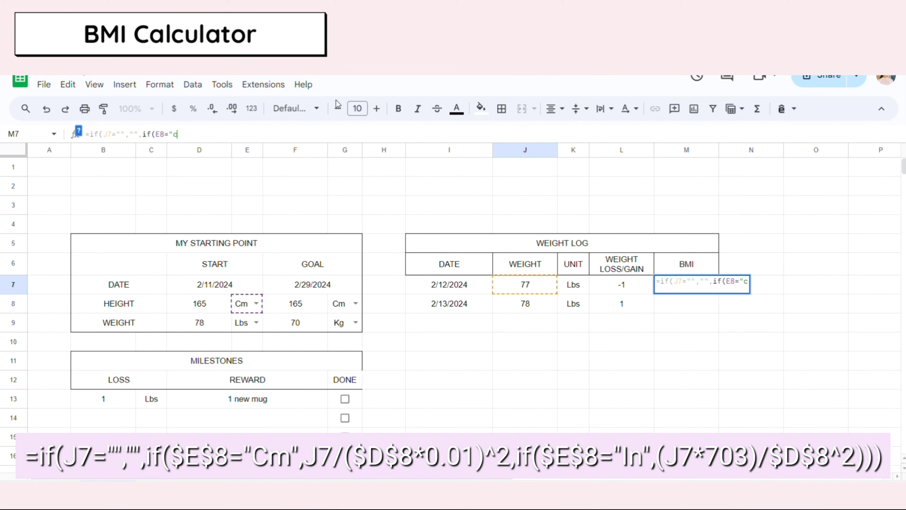
pyautogui.press('BackSpace')
pyautogui.write('Cm",')
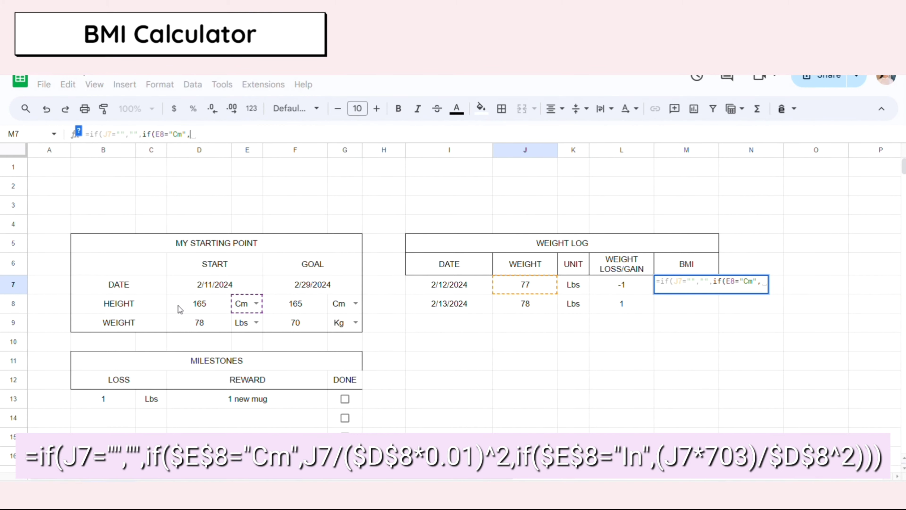
pyautogui.click(529, 286)
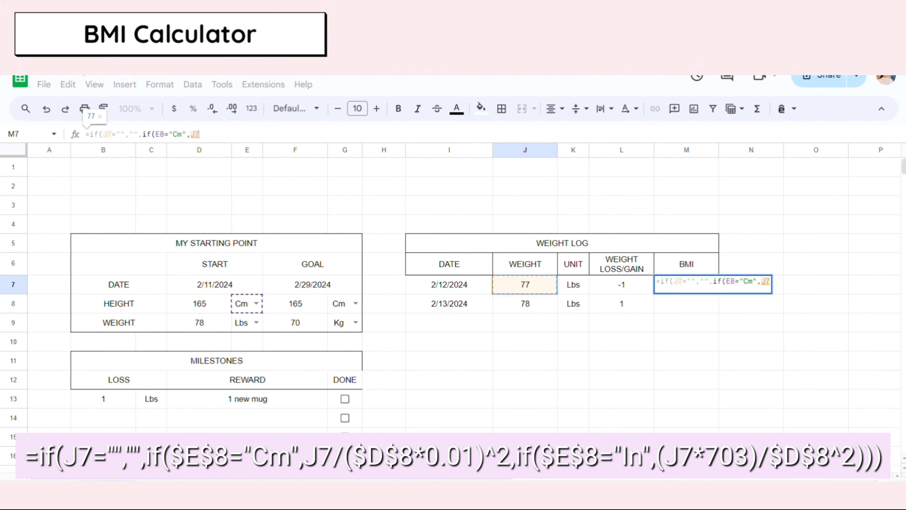
pyautogui.write('/')
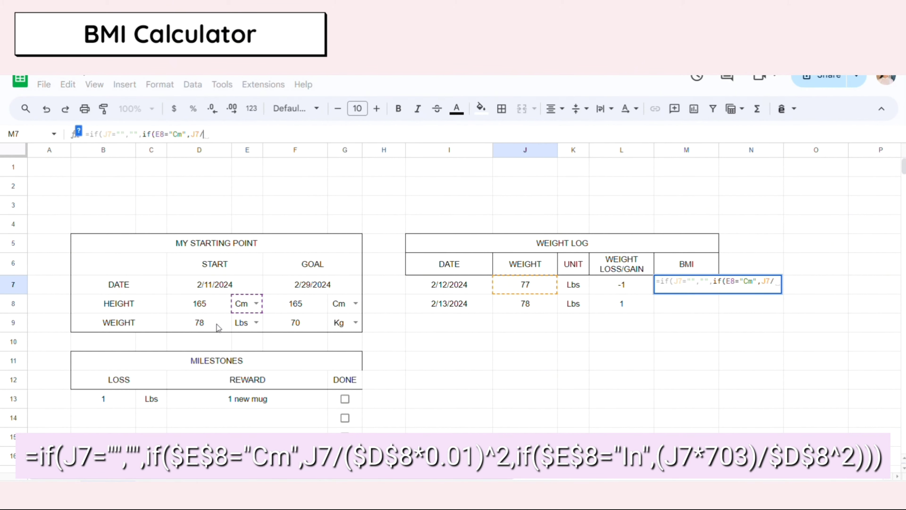
pyautogui.click(293, 306)
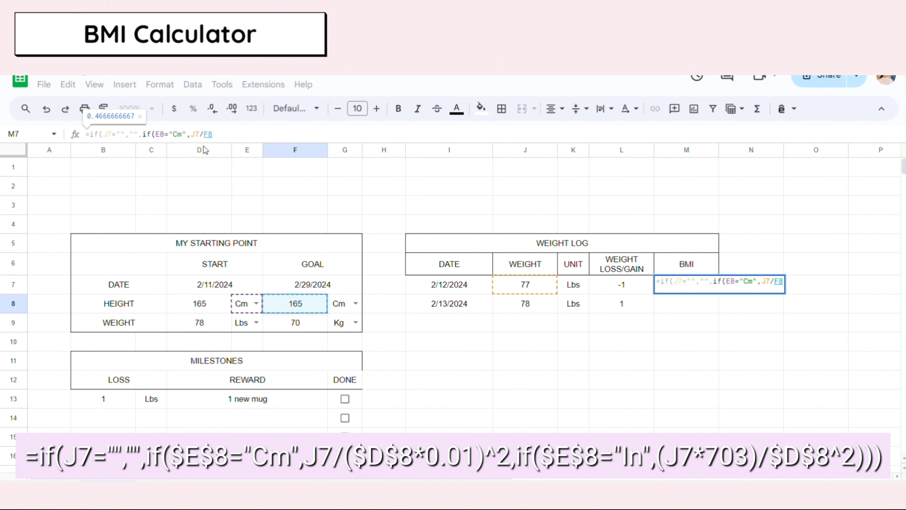
pyautogui.click(189, 302)
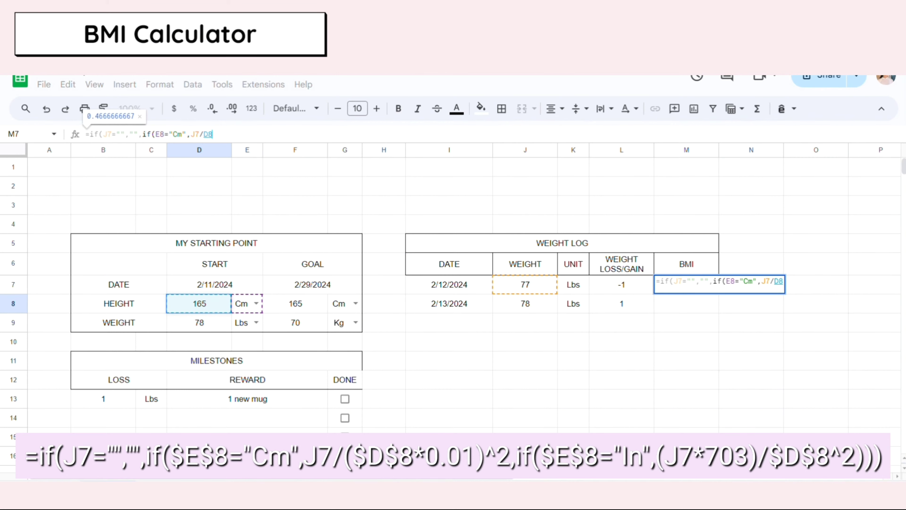
# Make M7's centimetre branch divide J7 by (D8*0.01)^2, then begin a second nested IF
pyautogui.write('*')
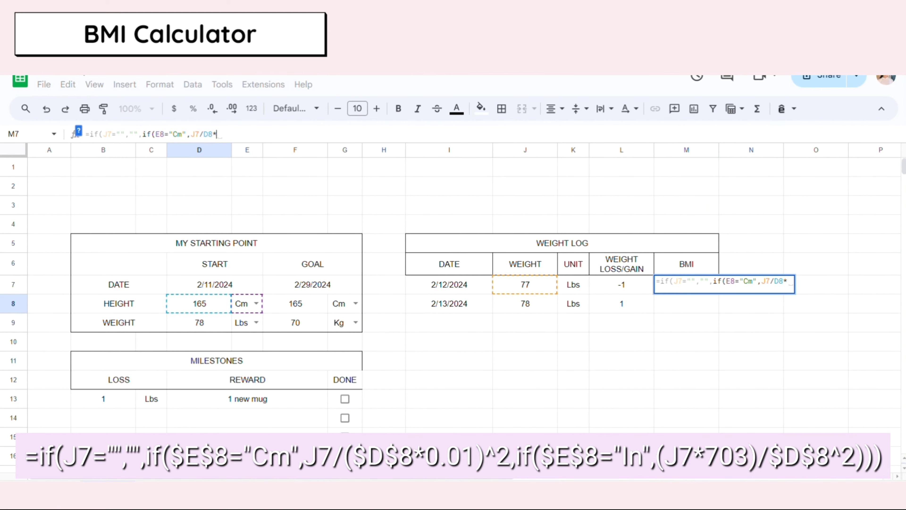
pyautogui.write('0.01')
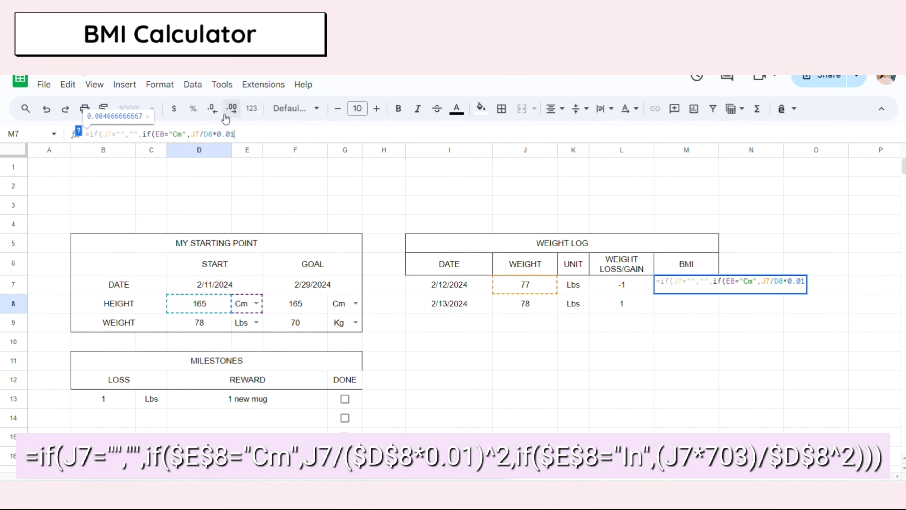
pyautogui.click(202, 134)
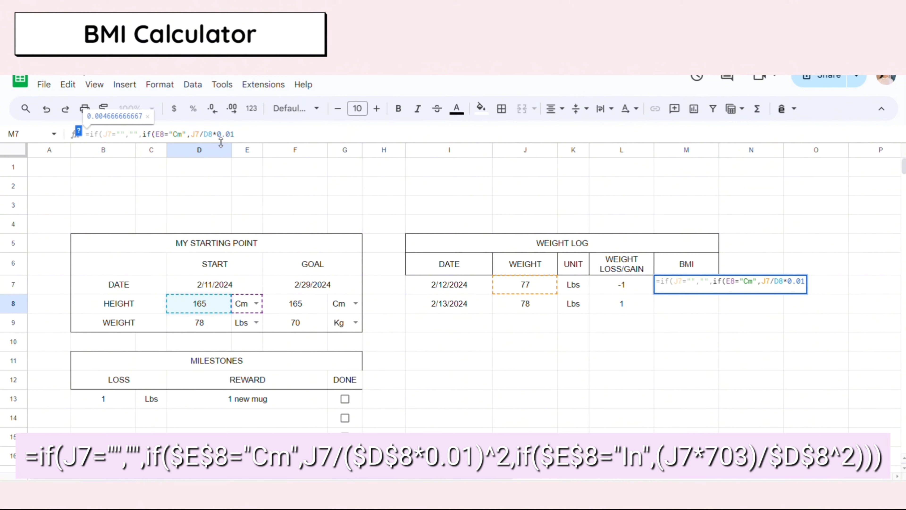
pyautogui.write('(')
pyautogui.click(250, 134)
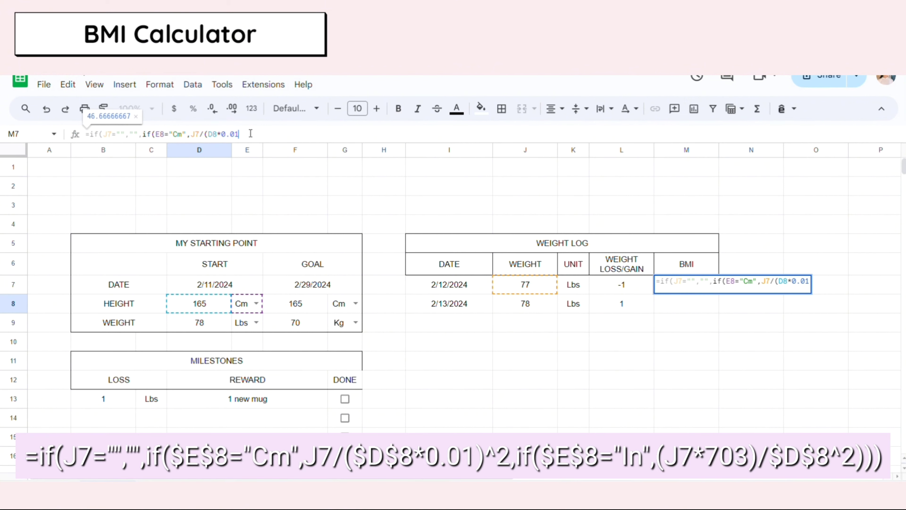
pyautogui.write(')^2')
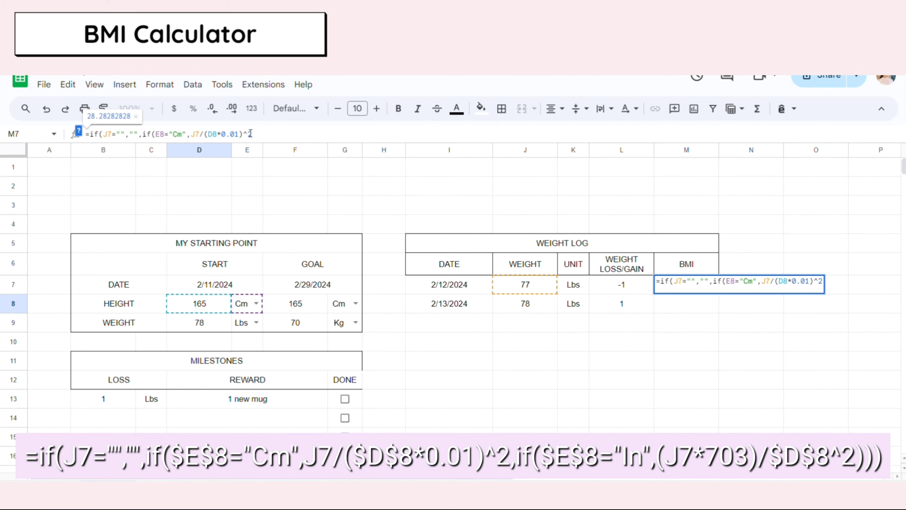
pyautogui.write(',if(')
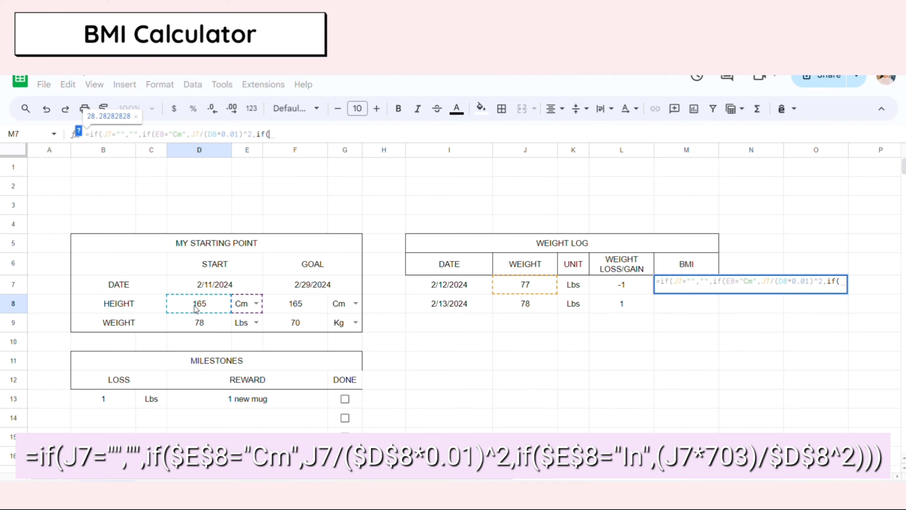
# Add the inches branch if(E8="In",(J7*703)/D8^2) to the BMI formula in M7
pyautogui.click(242, 306)
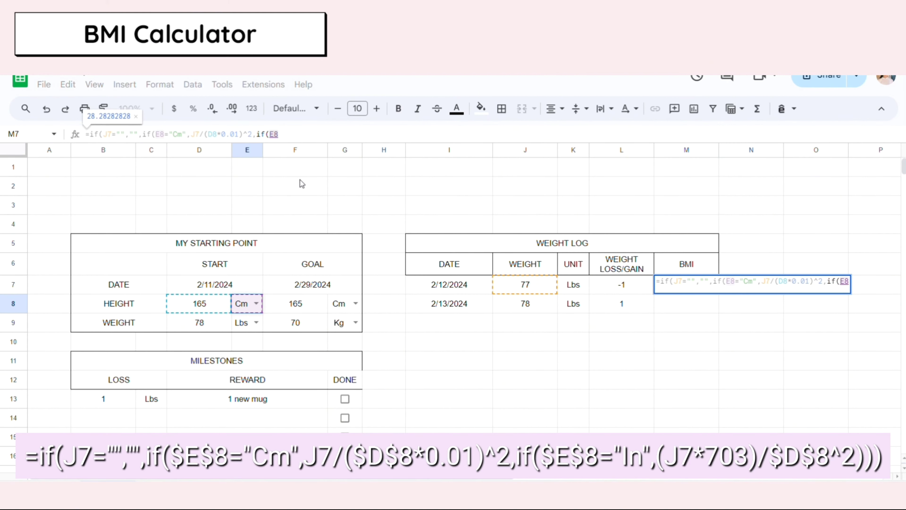
pyautogui.write('=')
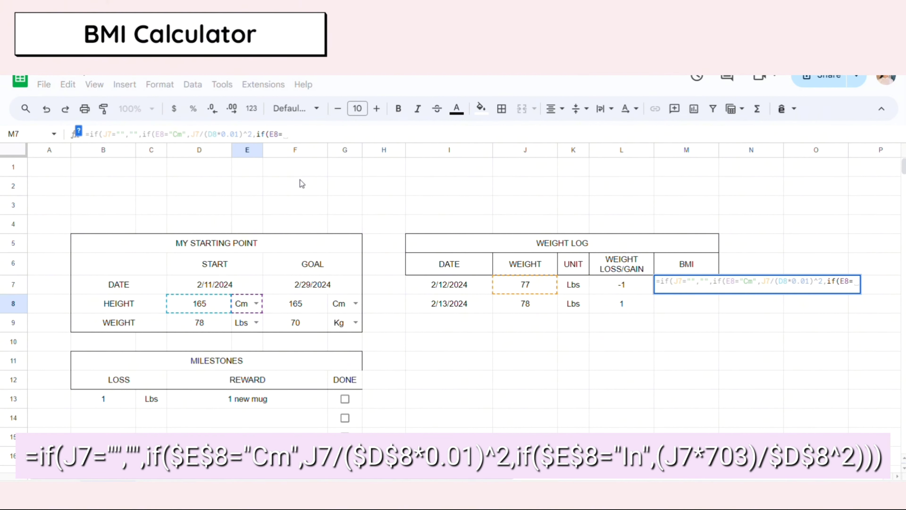
pyautogui.write('"')
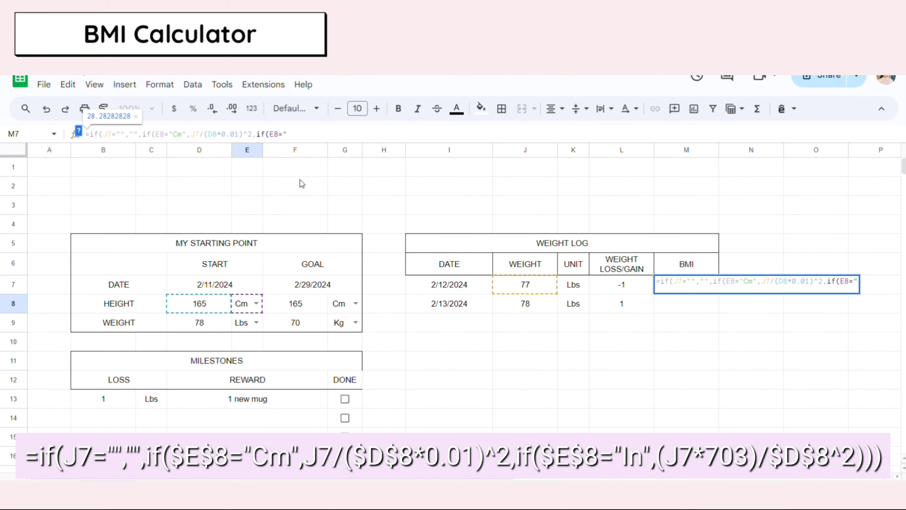
pyautogui.write('In",')
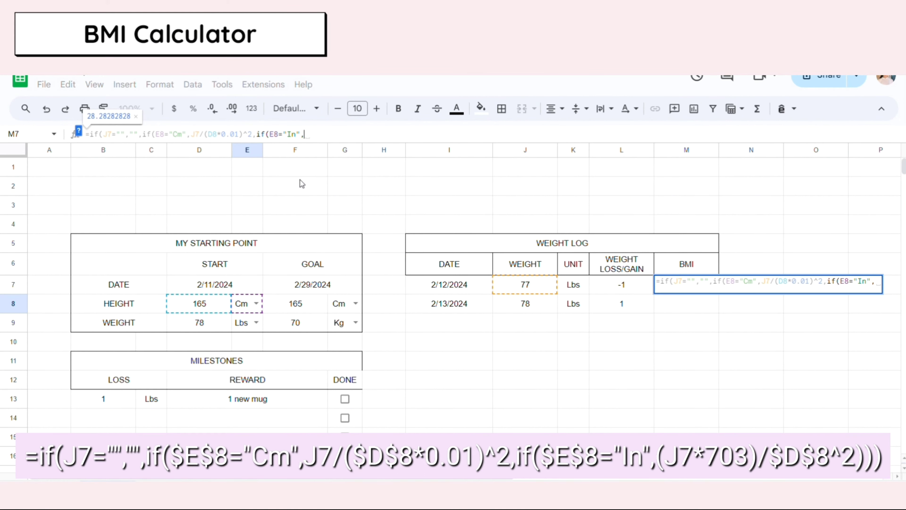
pyautogui.write('(')
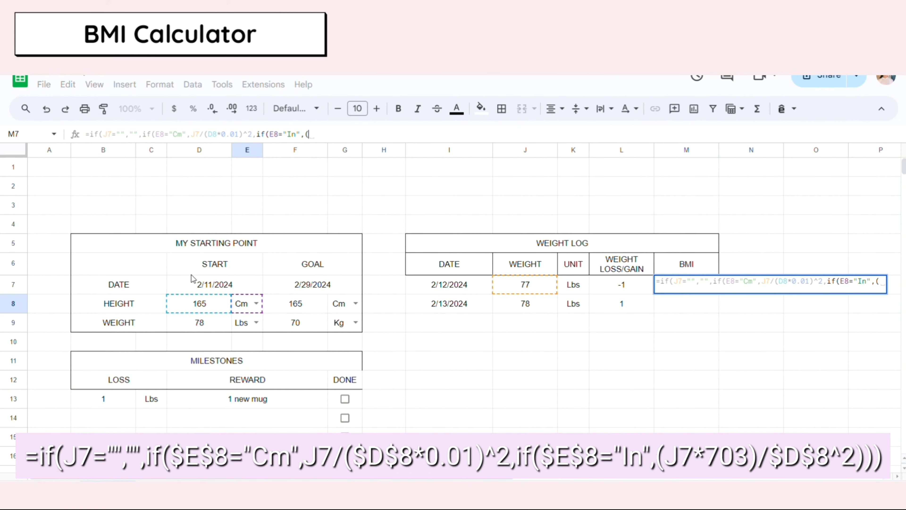
pyautogui.click(522, 285)
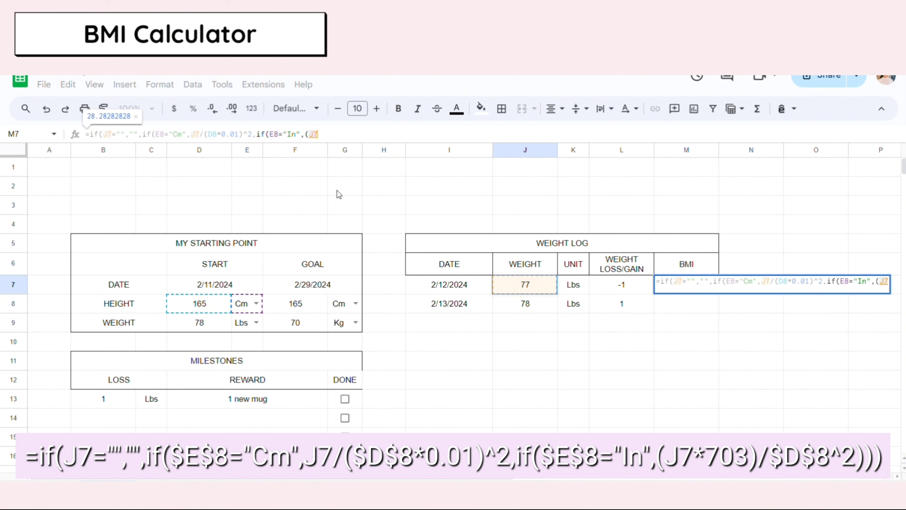
pyautogui.write('*')
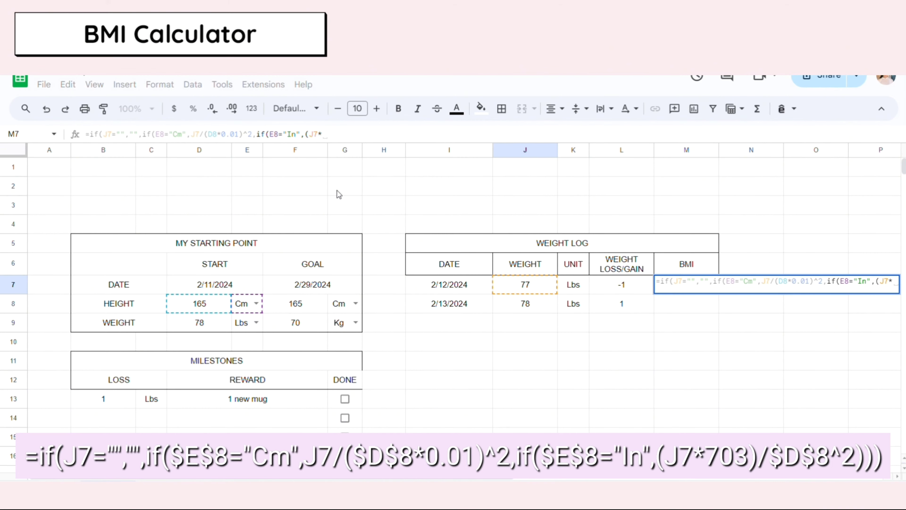
pyautogui.write('703')
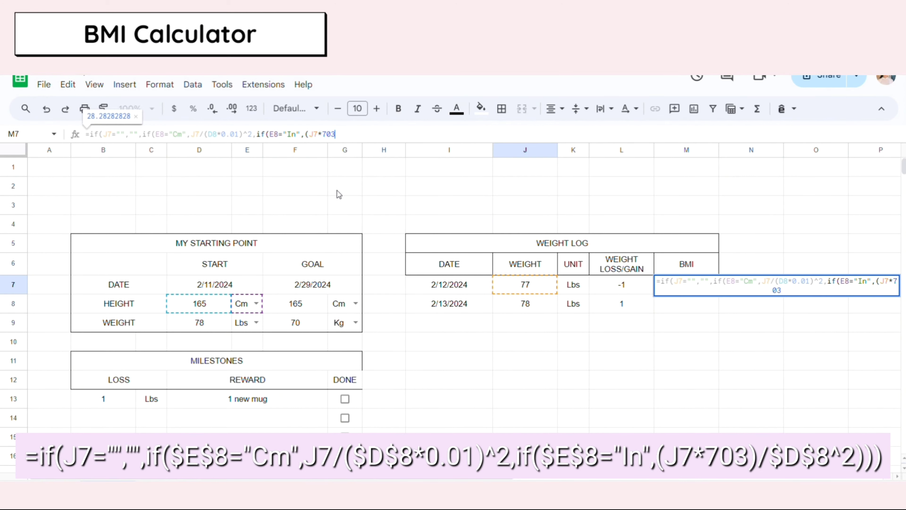
pyautogui.write(')/')
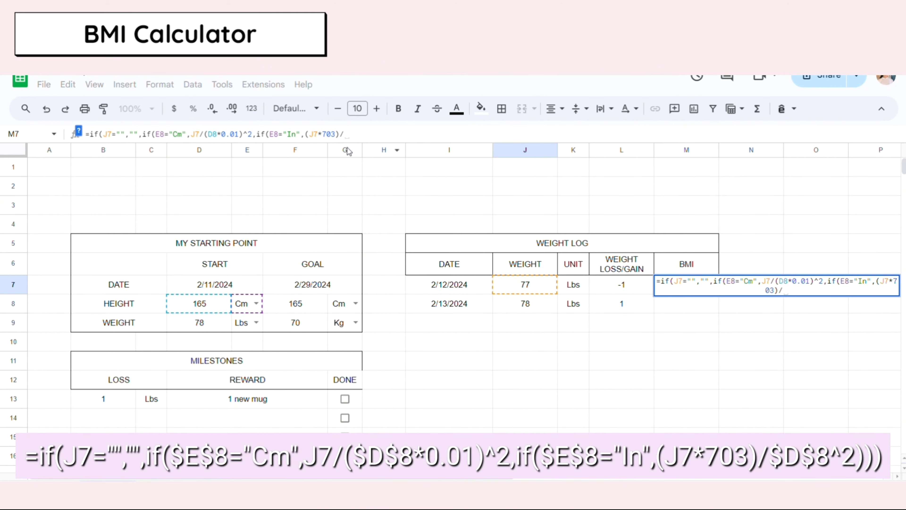
pyautogui.click(174, 305)
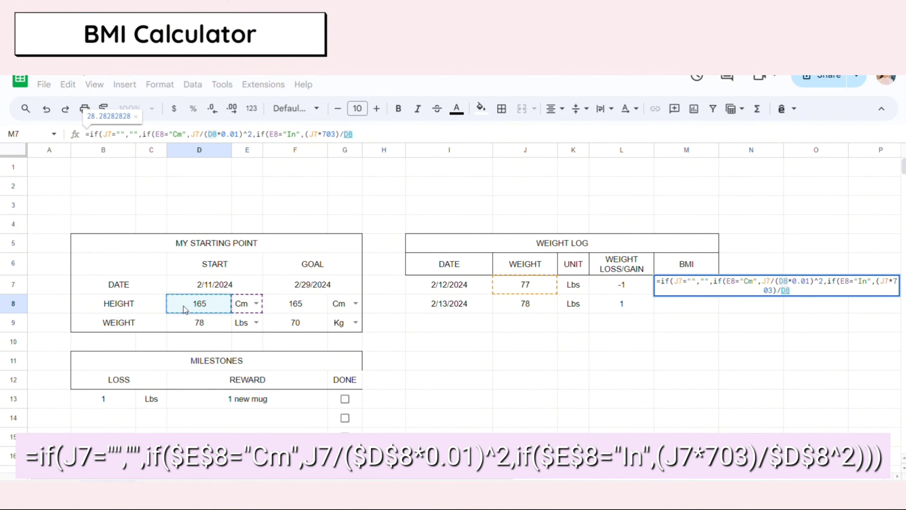
pyautogui.write('^')
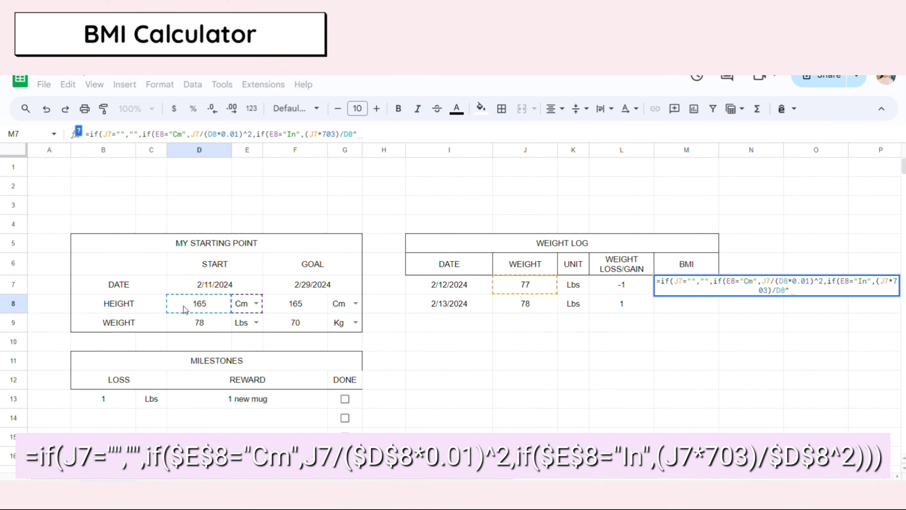
pyautogui.write('2')
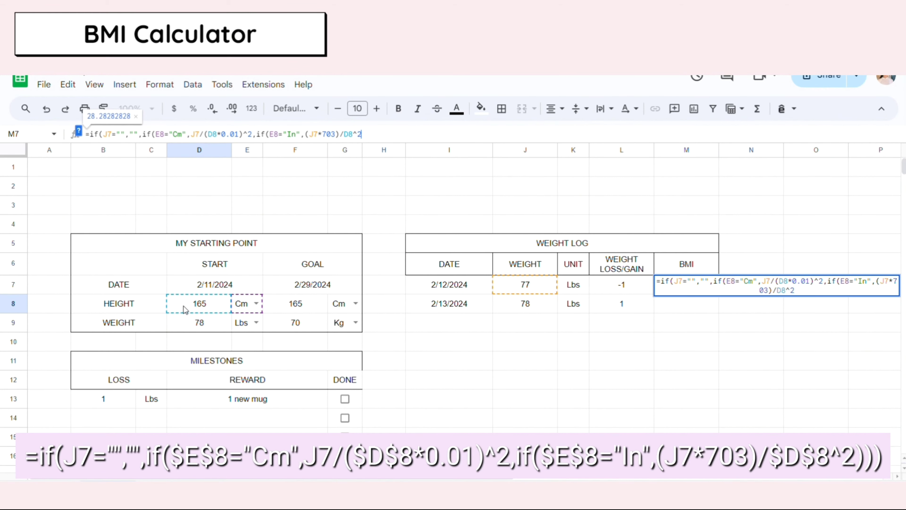
pyautogui.write(')')
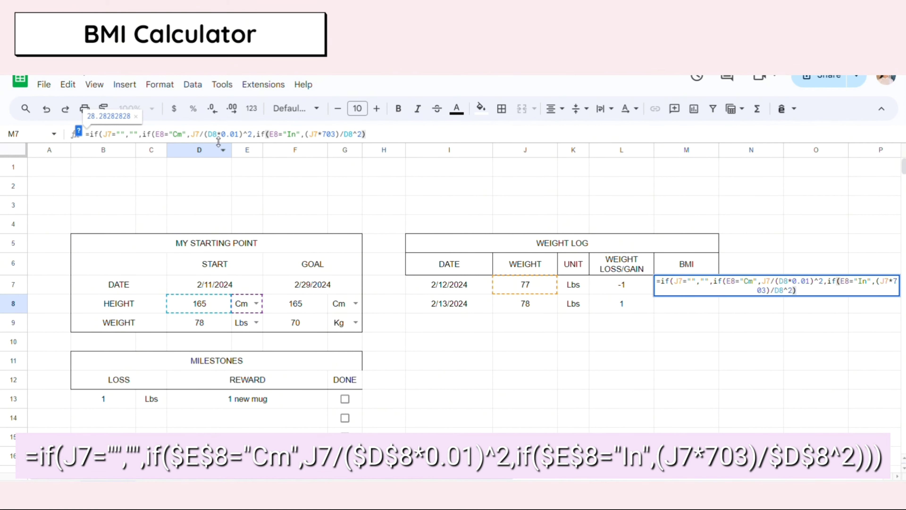
# Make the E8 and D8 references in the first condition and centimetre case absolute ($E$8, $D$8)
pyautogui.click(156, 134)
pyautogui.write('$')
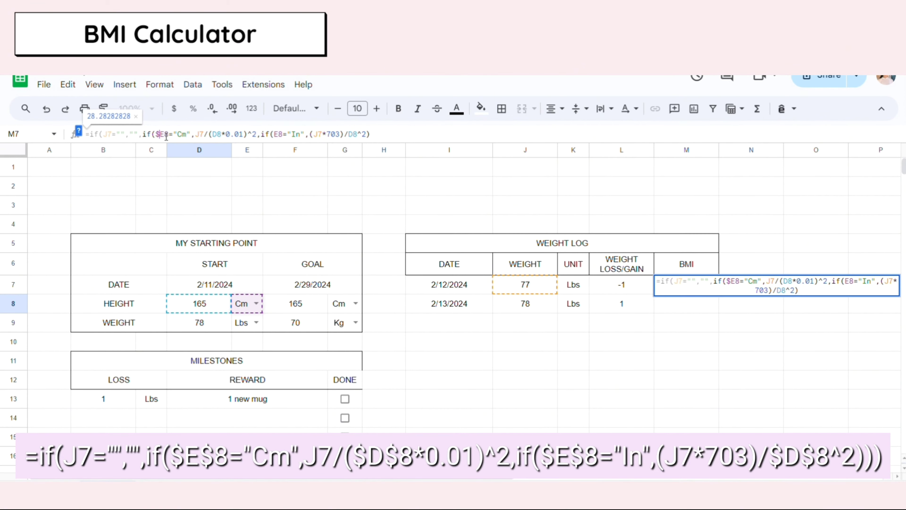
pyautogui.click(166, 136)
pyautogui.write('$')
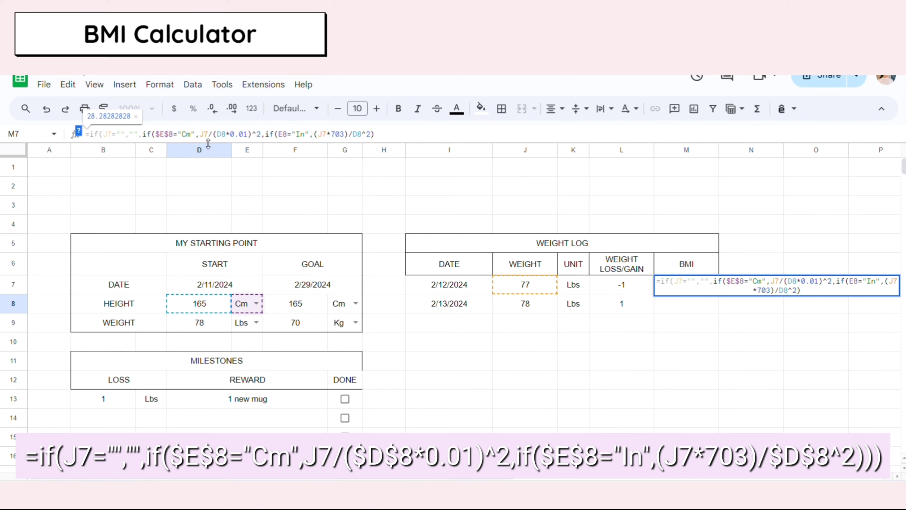
pyautogui.click(216, 136)
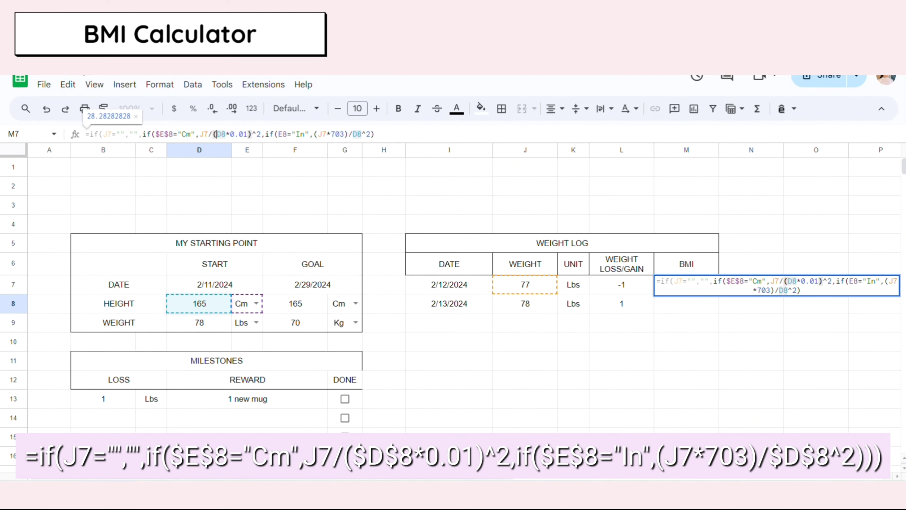
pyautogui.write('$')
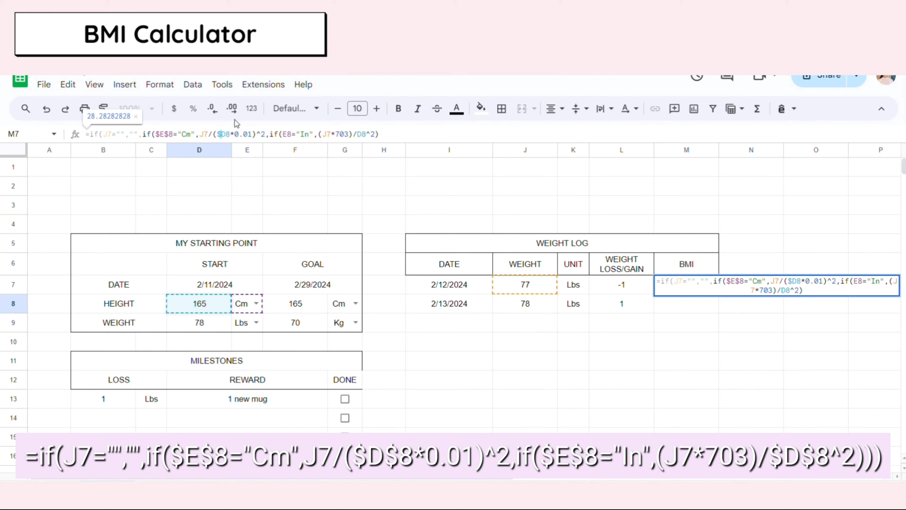
pyautogui.click(228, 133)
pyautogui.write('$')
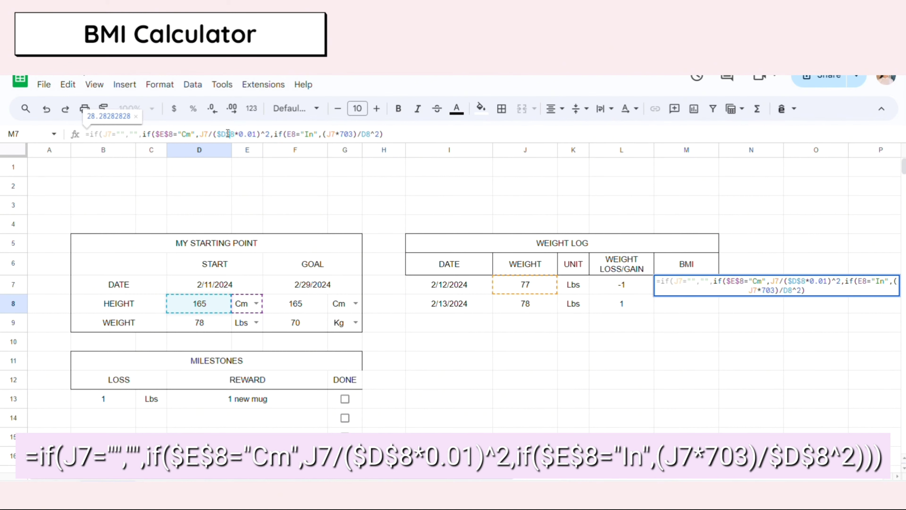
# Make the E8 and D8 references in the inches branch absolute ($E$8, $D$8)
pyautogui.click(289, 134)
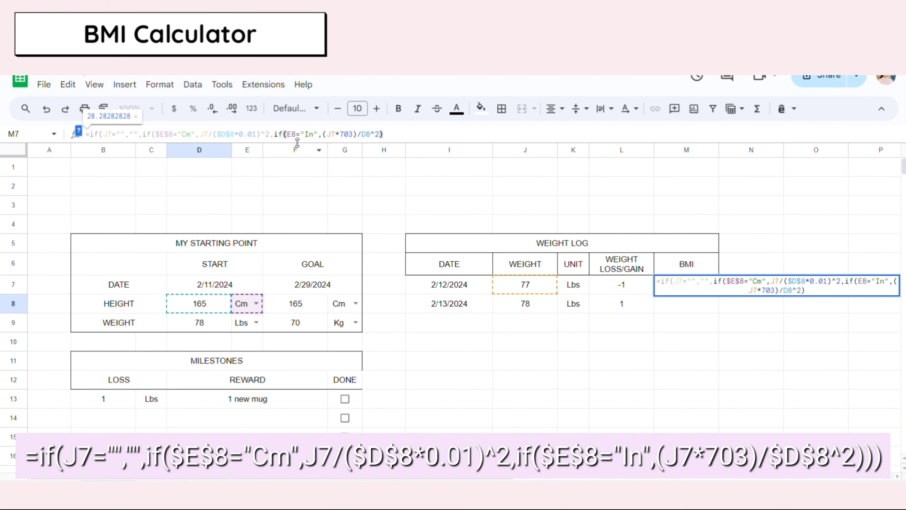
pyautogui.write('$')
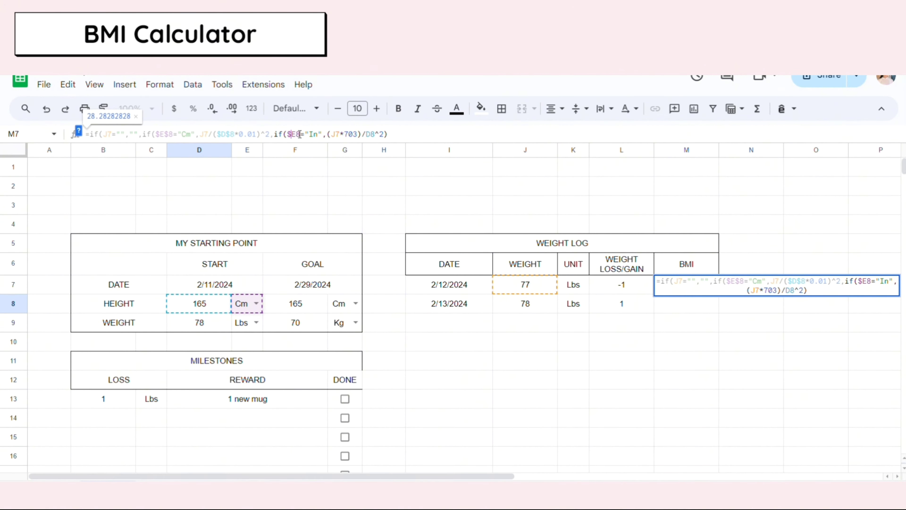
pyautogui.click(294, 135)
pyautogui.write('$')
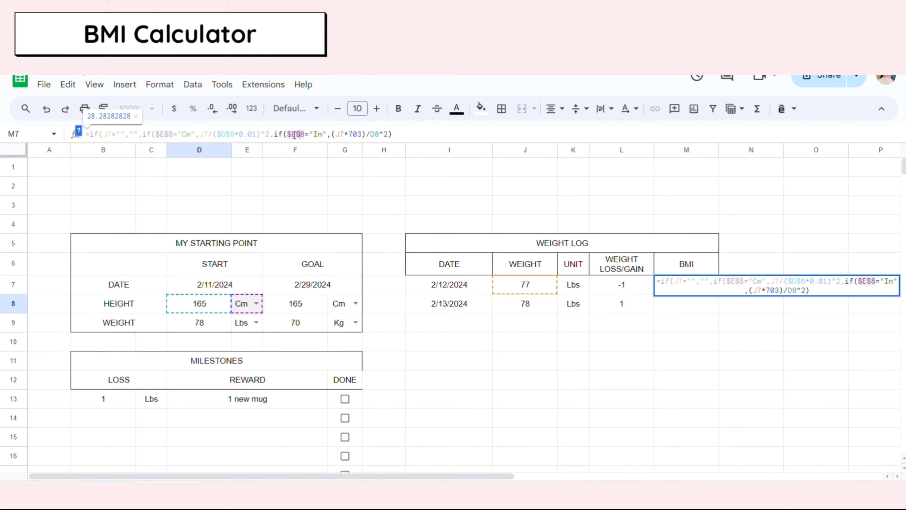
pyautogui.click(370, 135)
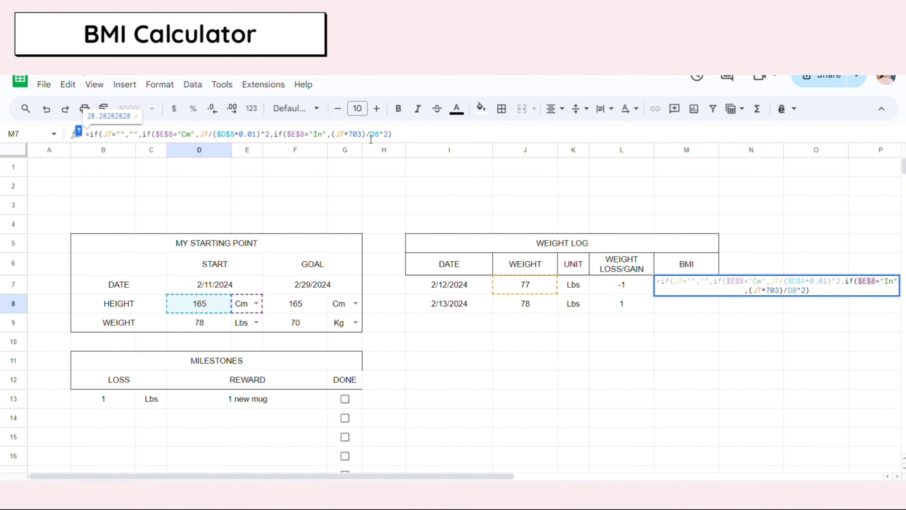
pyautogui.write('$')
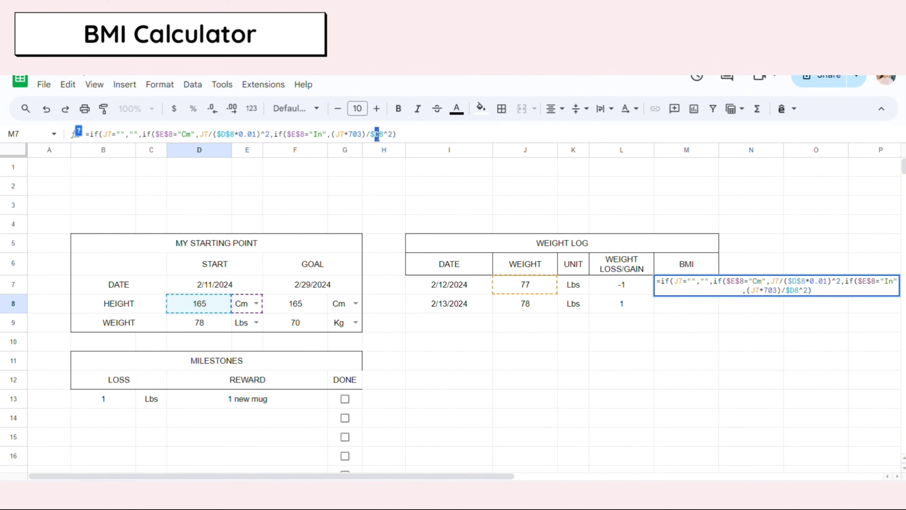
pyautogui.click(379, 134)
pyautogui.write('$')
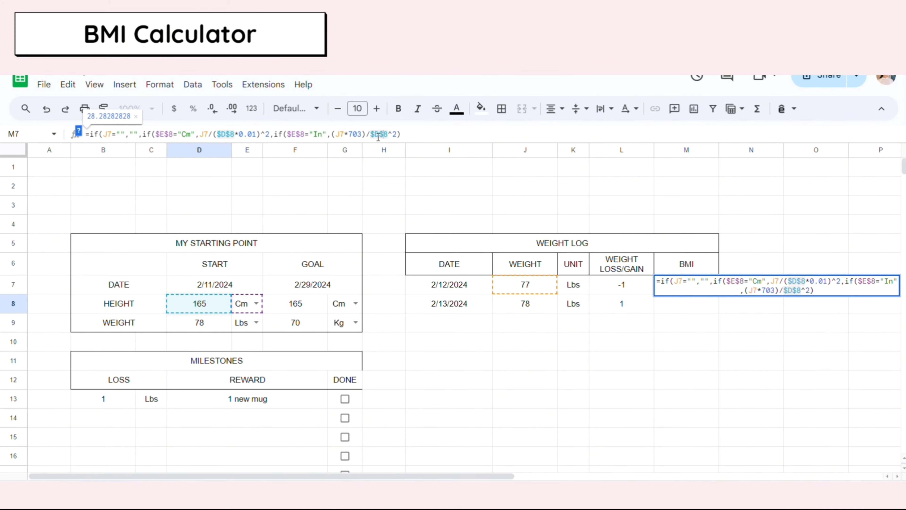
pyautogui.click(448, 137)
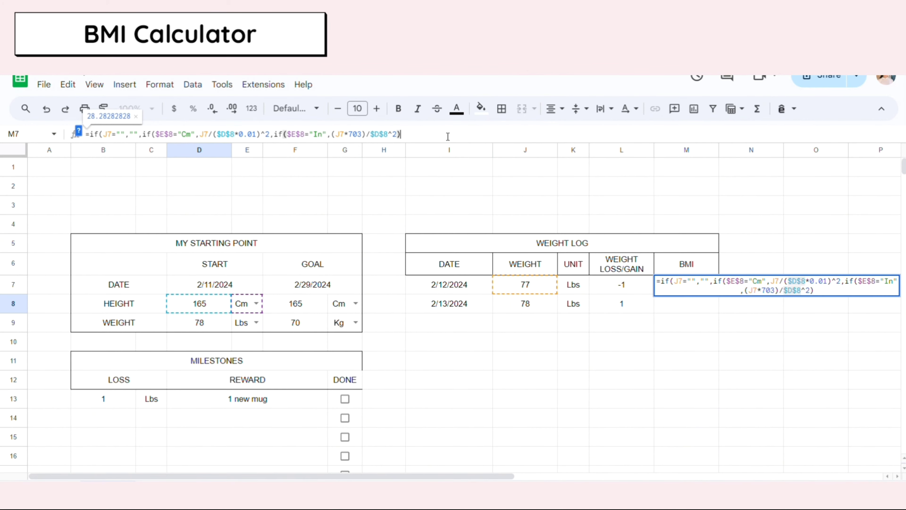
# Enter the BMI formula, dismiss the autofill card, and round M7 to one decimal, showing 28.3
pyautogui.press('Return')
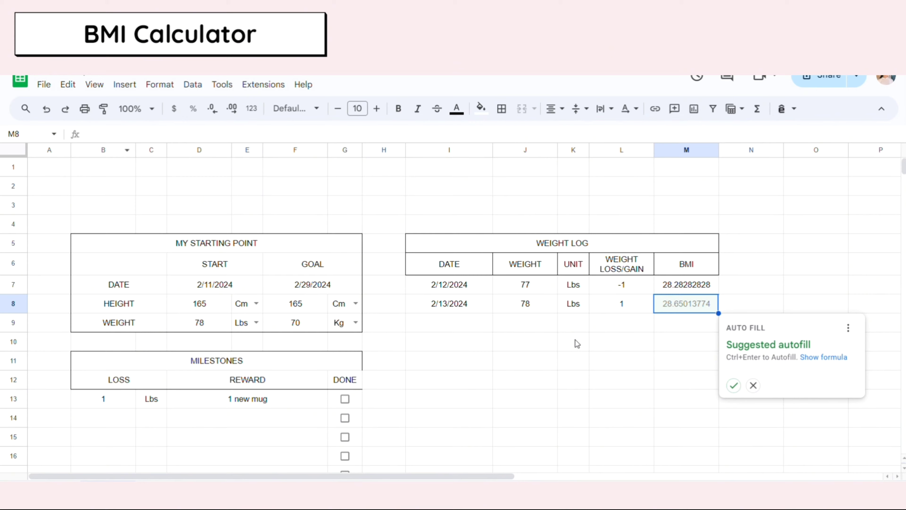
pyautogui.click(671, 288)
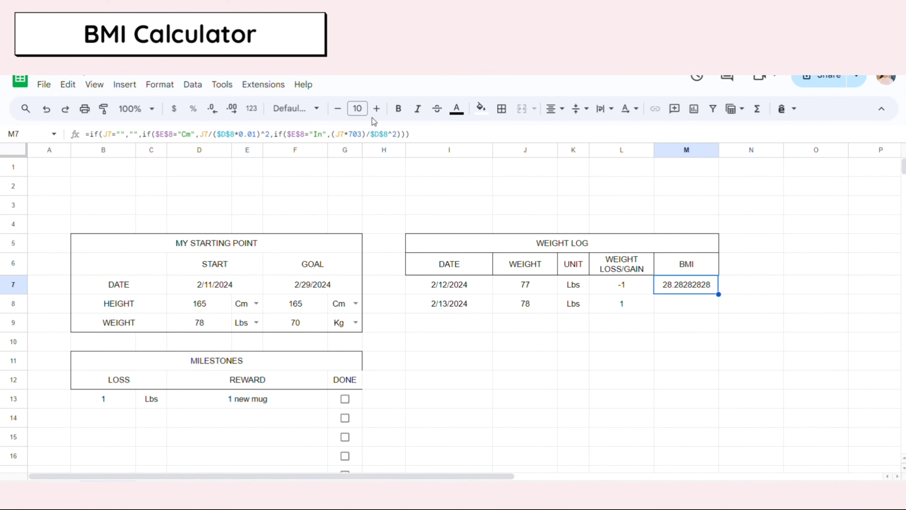
pyautogui.click(214, 111)
pyautogui.click(214, 111)
pyautogui.click(214, 111)
pyautogui.click(215, 111)
pyautogui.click(214, 111)
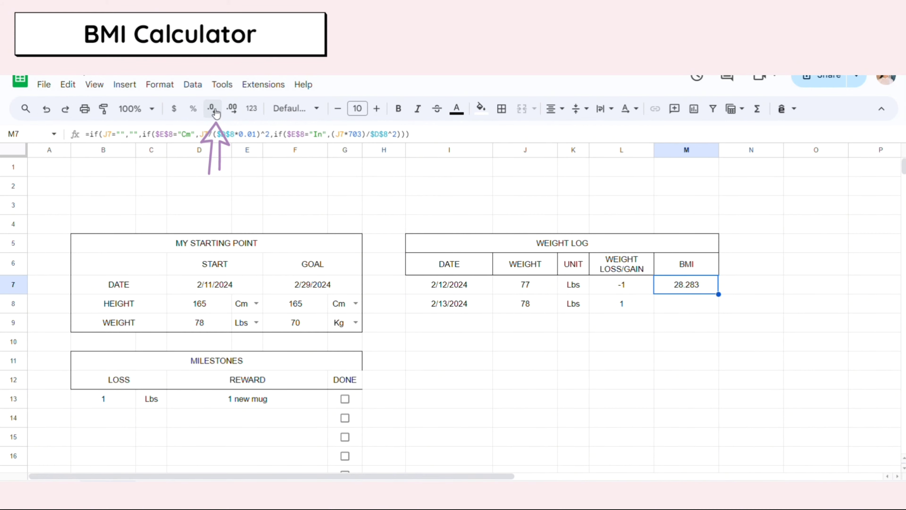
pyautogui.click(215, 111)
pyautogui.click(214, 111)
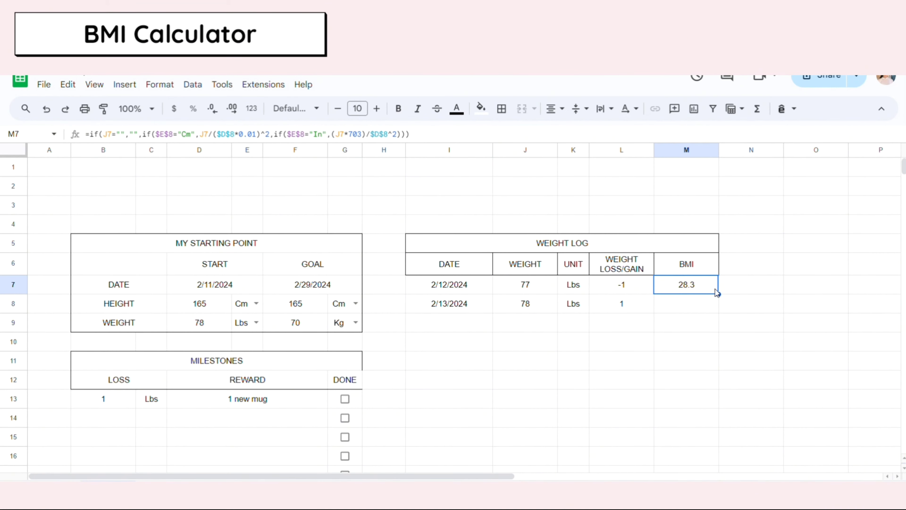
pyautogui.click(684, 310)
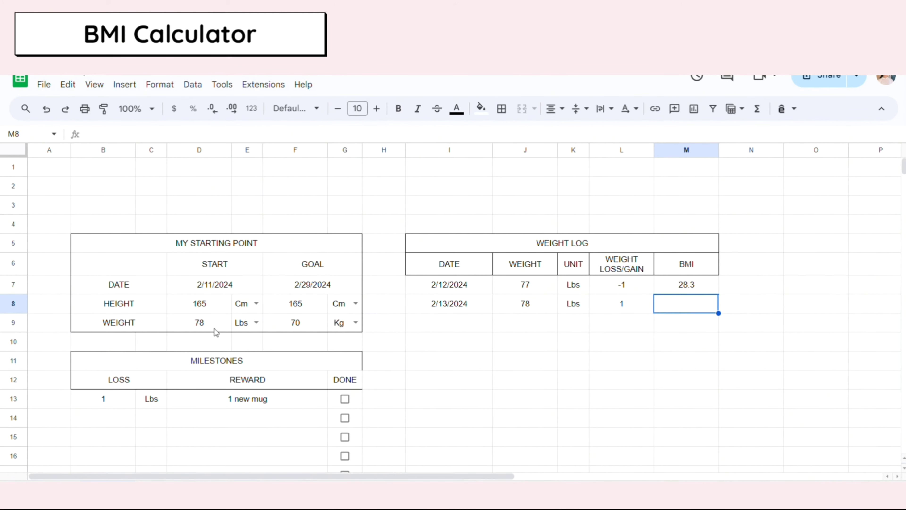
pyautogui.click(256, 303)
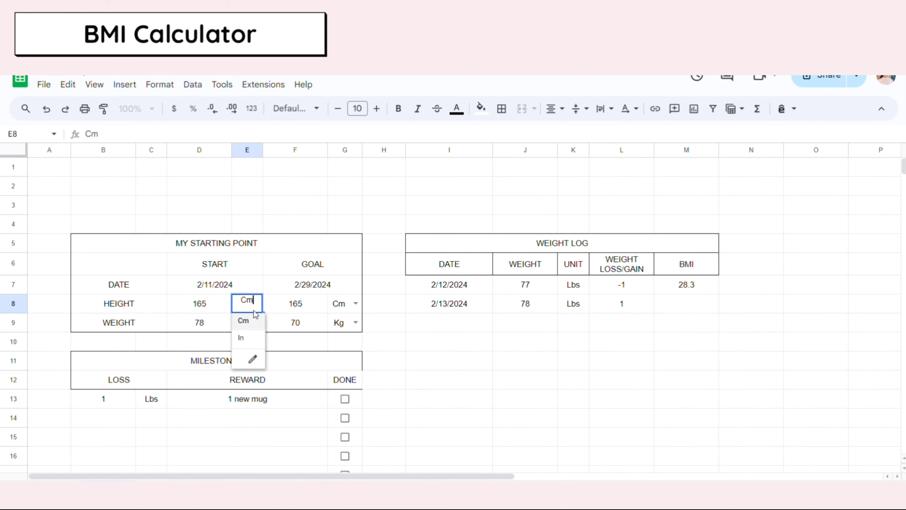
pyautogui.click(249, 339)
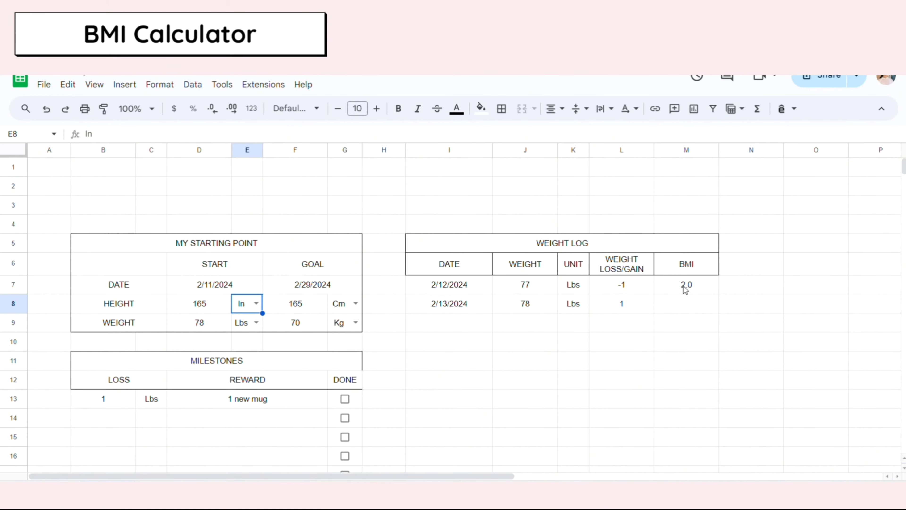
pyautogui.click(684, 289)
pyautogui.click(256, 303)
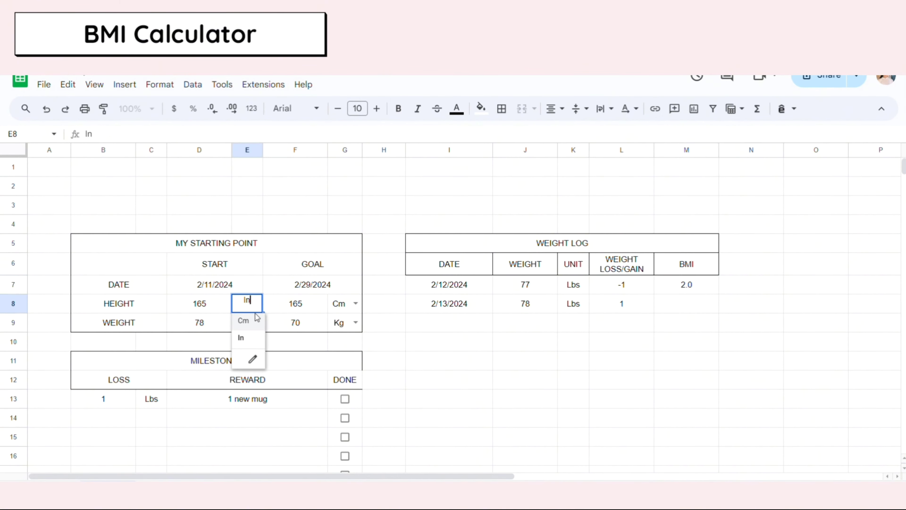
pyautogui.click(249, 320)
pyautogui.click(699, 306)
pyautogui.press('Up')
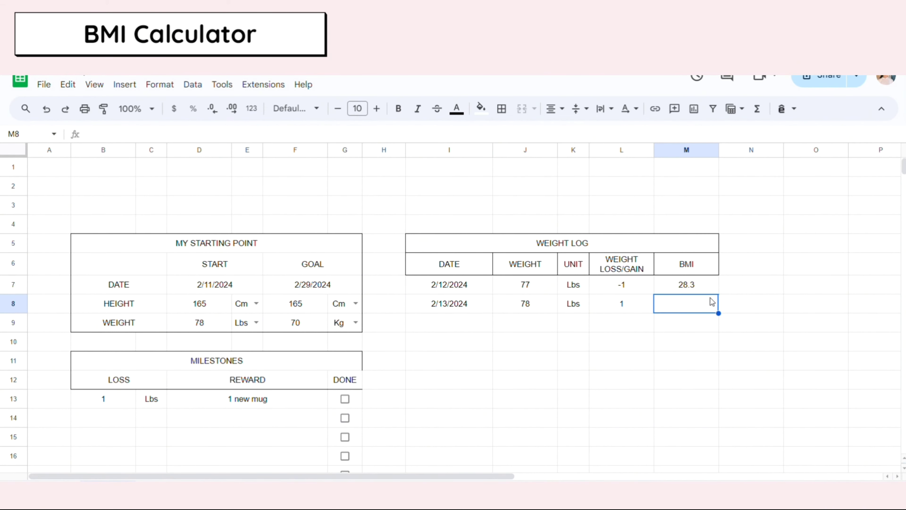
# Fill the BMI formula down column M to row 1000, giving 28.7 in M8
pyautogui.moveTo(718, 292); pyautogui.dragTo(721, 464)
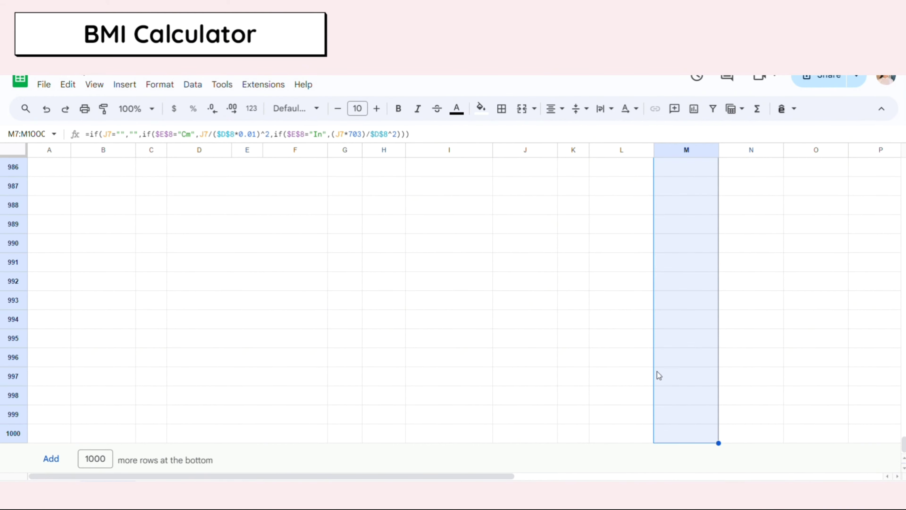
pyautogui.click(690, 374)
pyautogui.scroll(5, 821, 407)
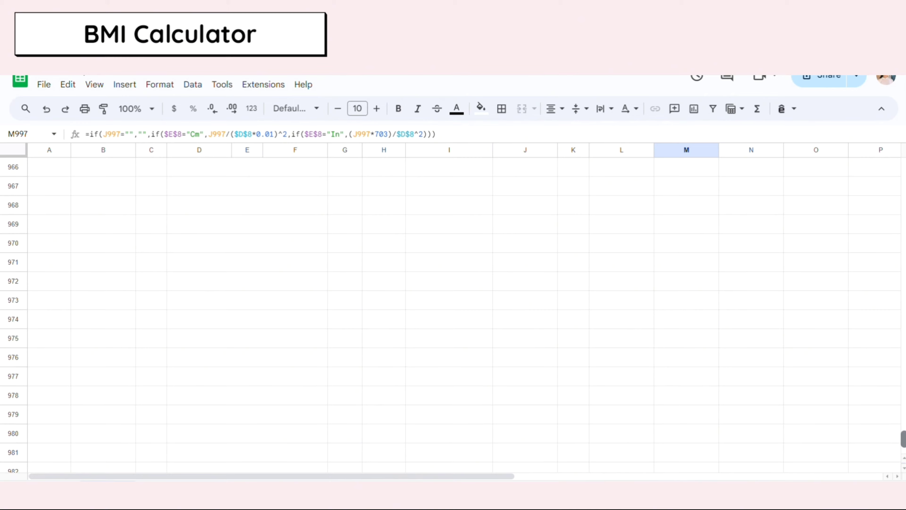
pyautogui.scroll(20, 629, 314)
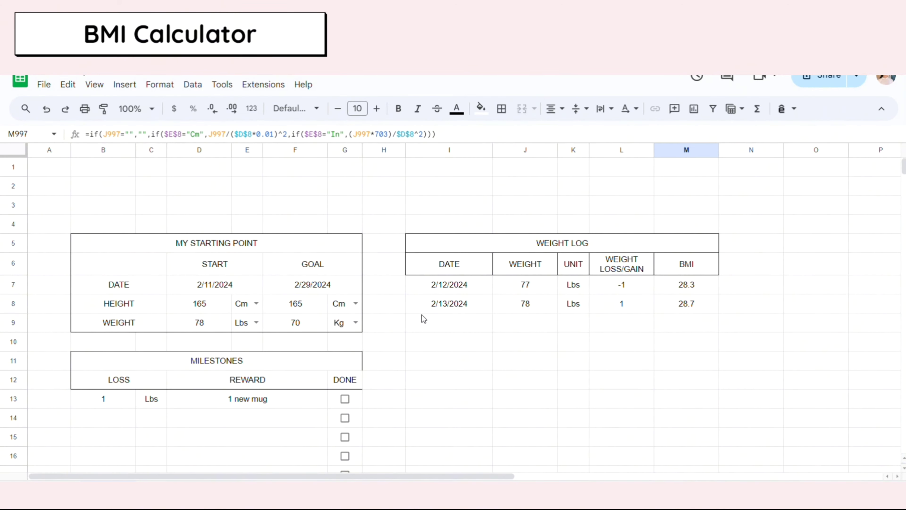
# Select the MILESTONES header rows B11:G12 and browse the fill colour and border options
pyautogui.moveTo(358, 360); pyautogui.dragTo(344, 379)
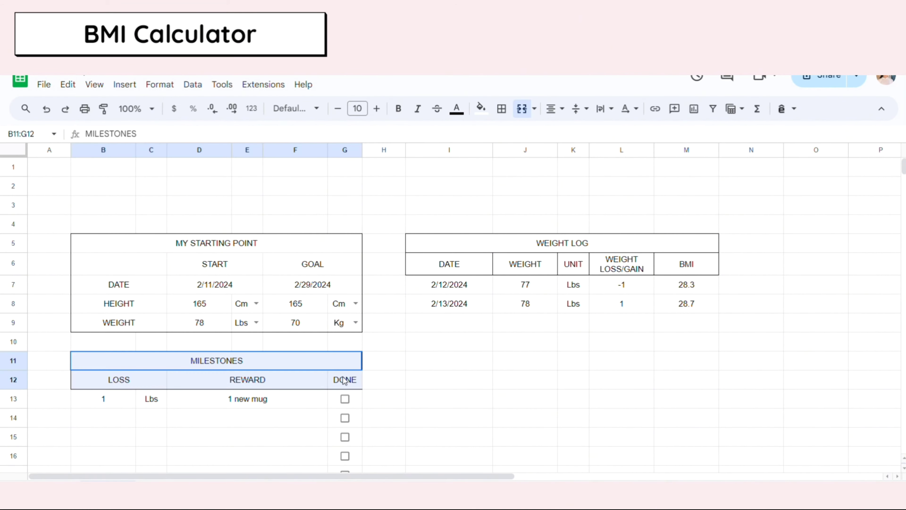
pyautogui.click(487, 108)
pyautogui.click(501, 108)
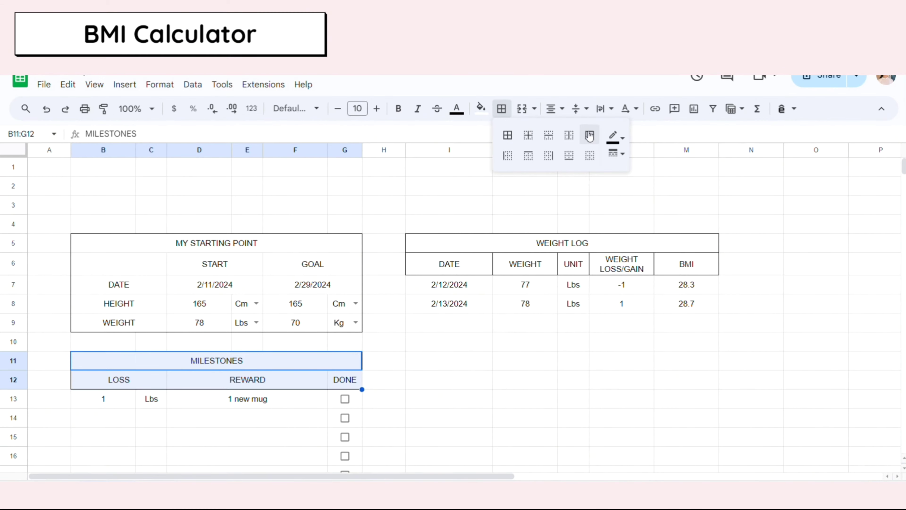
pyautogui.click(572, 331)
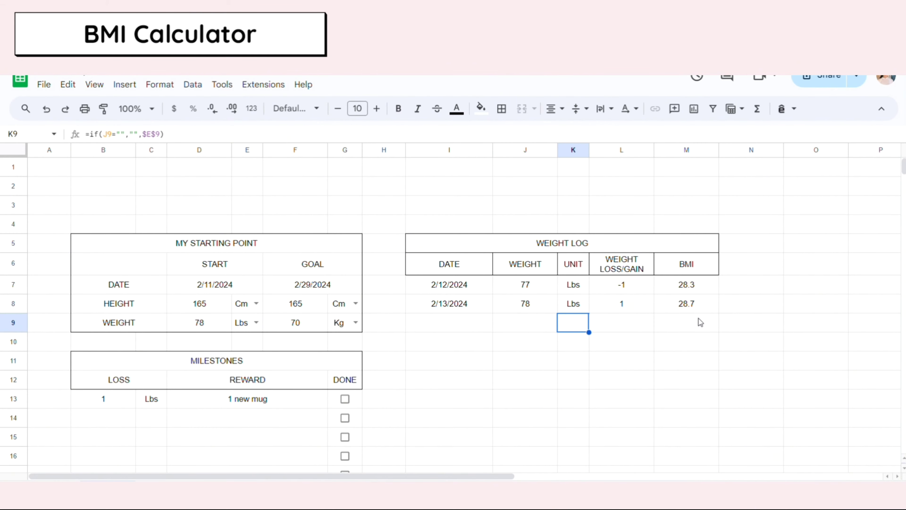
# Log 2/14/2024 with a weight of 75, producing a -3 change and a 27.5 BMI
pyautogui.doubleClick(456, 322)
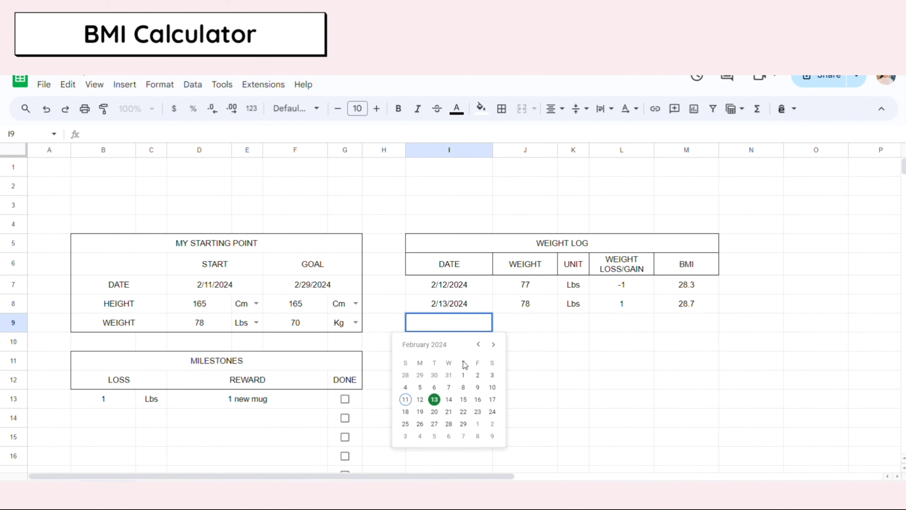
pyautogui.click(449, 400)
pyautogui.press('Tab')
pyautogui.write('75')
pyautogui.press('Tab')
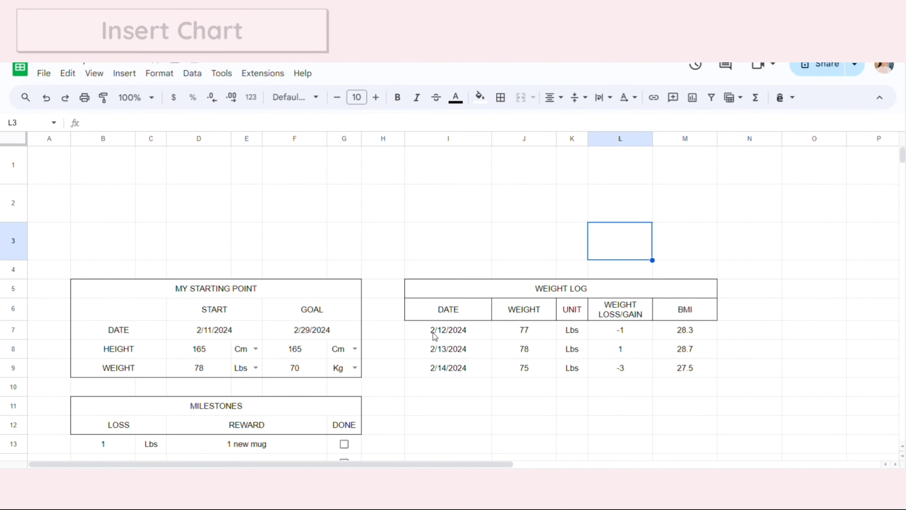
# Insert a line chart from the Weight Log rows I7:M9
pyautogui.click(434, 334)
pyautogui.scroll(-1, 476, 344)
pyautogui.moveTo(448, 292); pyautogui.dragTo(680, 329)
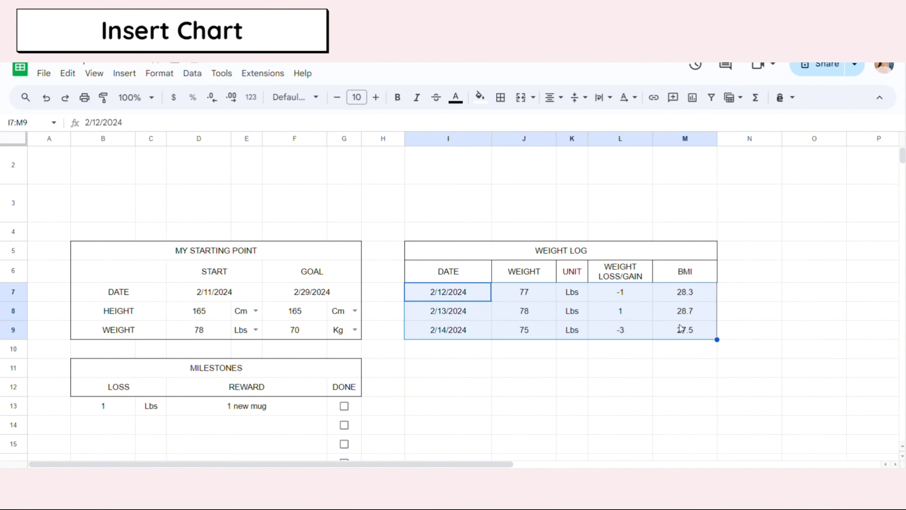
pyautogui.click(133, 79)
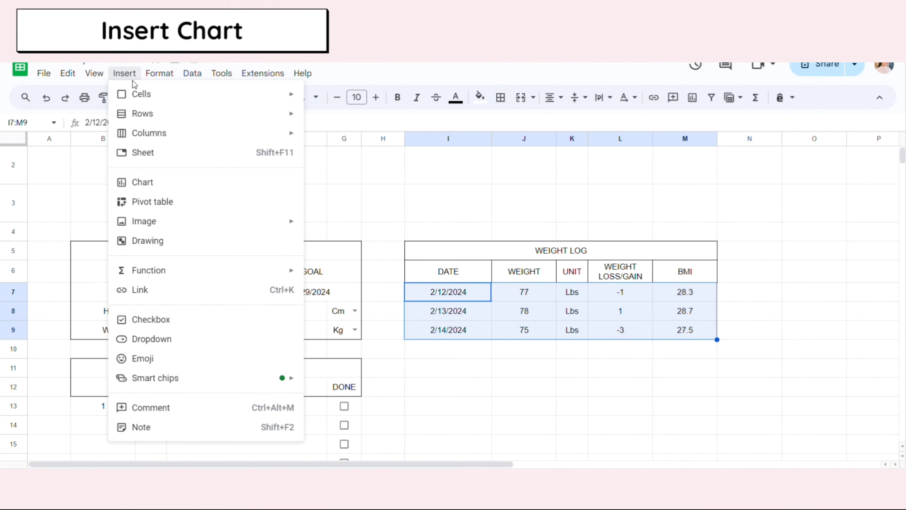
pyautogui.click(131, 176)
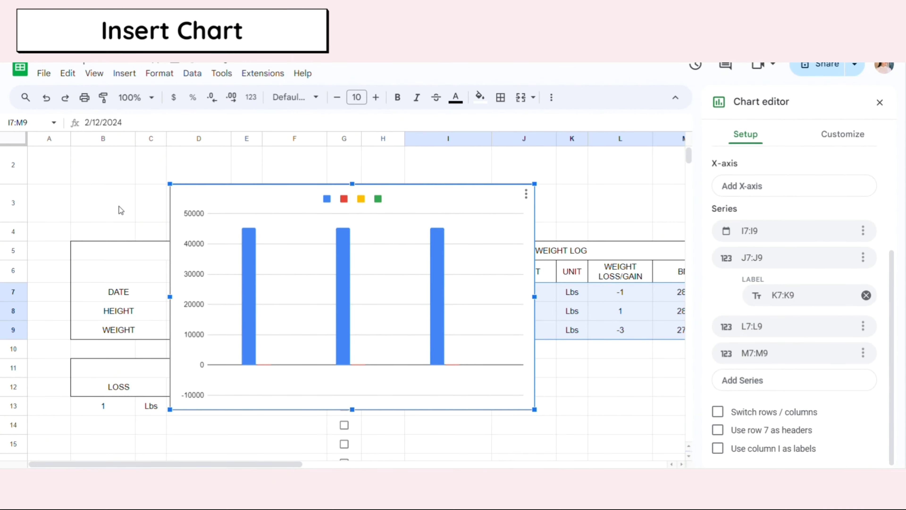
pyautogui.scroll(3, 759, 190)
pyautogui.click(763, 193)
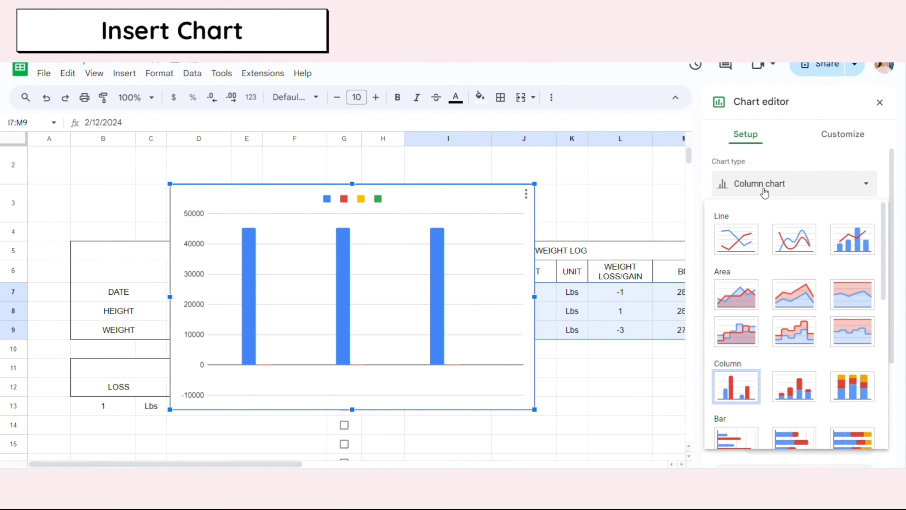
pyautogui.click(747, 230)
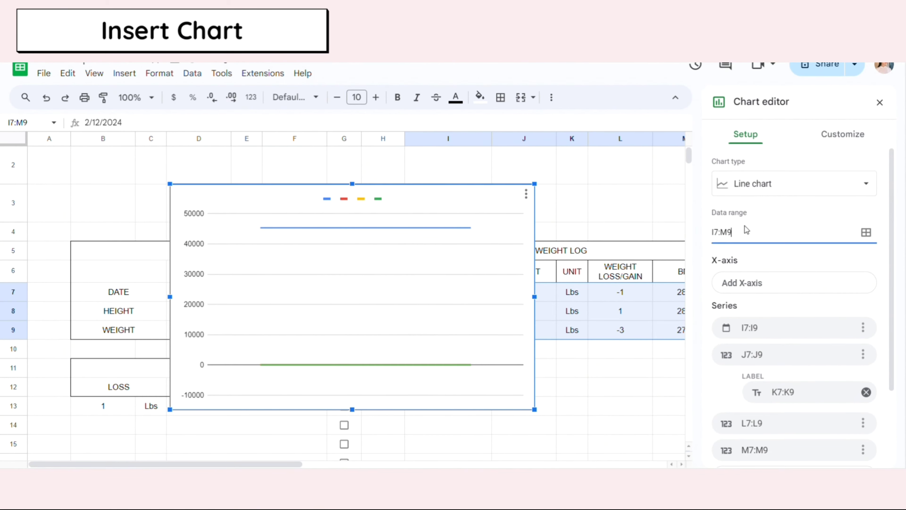
# Extend the chart data range to I7:M1000 and use dates I7:I1000 as the X-axis
pyautogui.press('BackSpace')
pyautogui.write('1000')
pyautogui.press('Return')
pyautogui.click(764, 283)
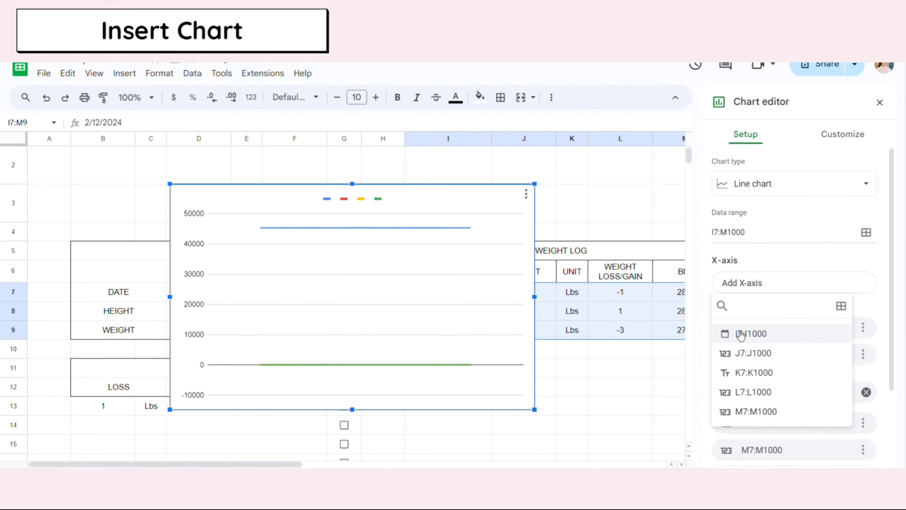
pyautogui.click(740, 333)
# Remove the date, loss/gain and BMI series so only weight is plotted
pyautogui.scroll(-2, 795, 322)
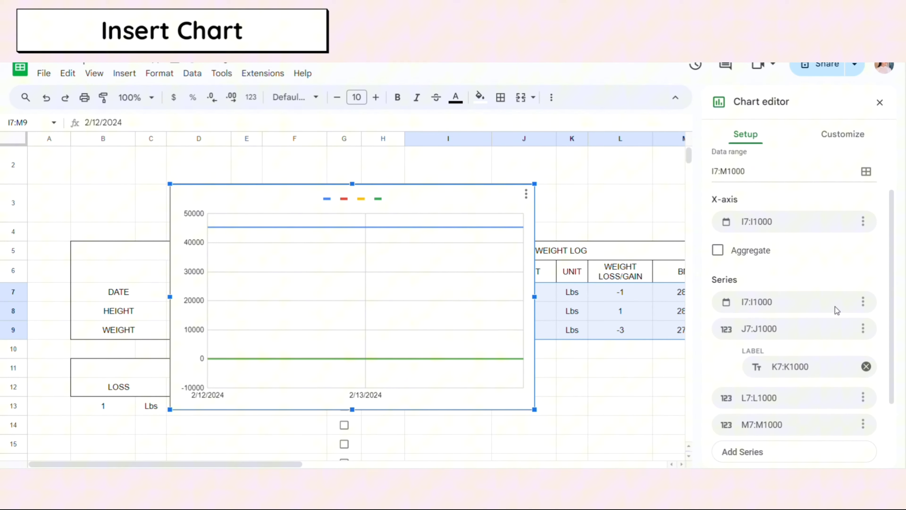
pyautogui.click(863, 301)
pyautogui.click(859, 325)
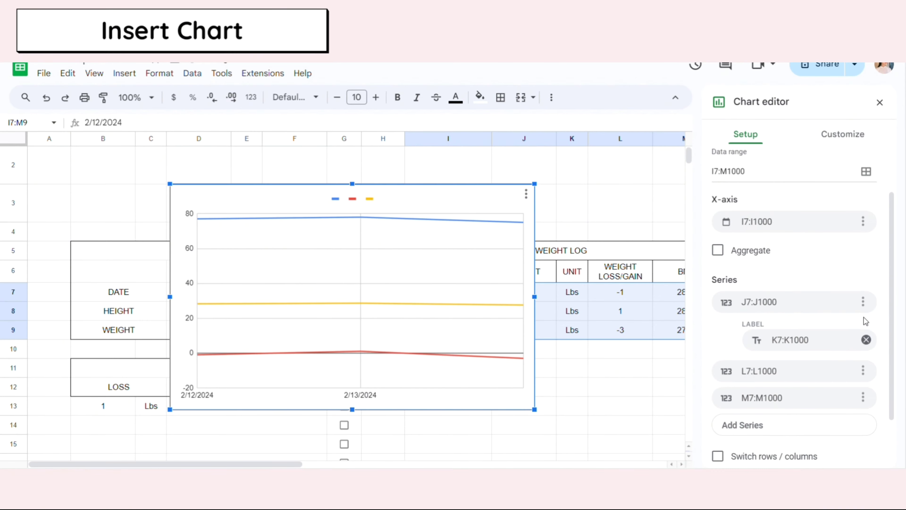
pyautogui.click(863, 371)
pyautogui.click(852, 397)
pyautogui.click(863, 371)
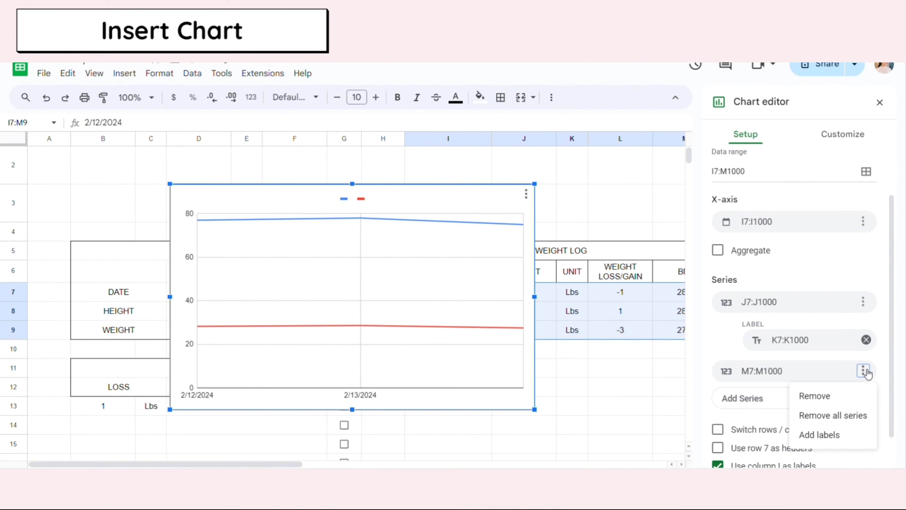
pyautogui.click(856, 395)
pyautogui.scroll(-1, 854, 389)
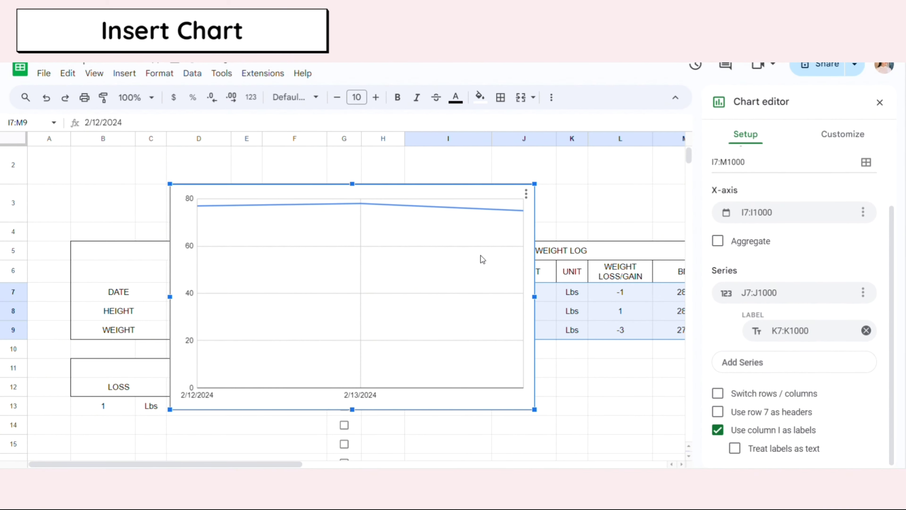
pyautogui.click(373, 204)
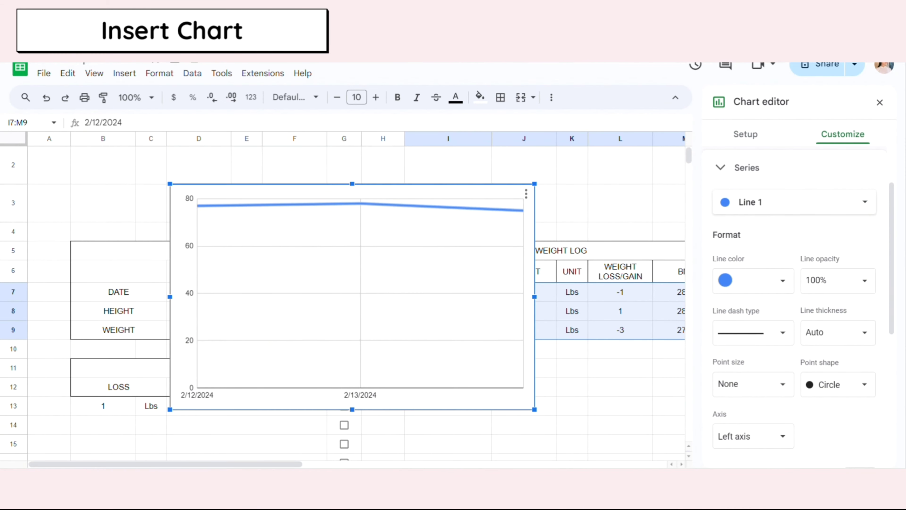
# Show data labels (77, 78, 75) on the weight line and close the chart editor
pyautogui.scroll(-5, 876, 333)
pyautogui.click(753, 354)
pyautogui.scroll(-3, 759, 357)
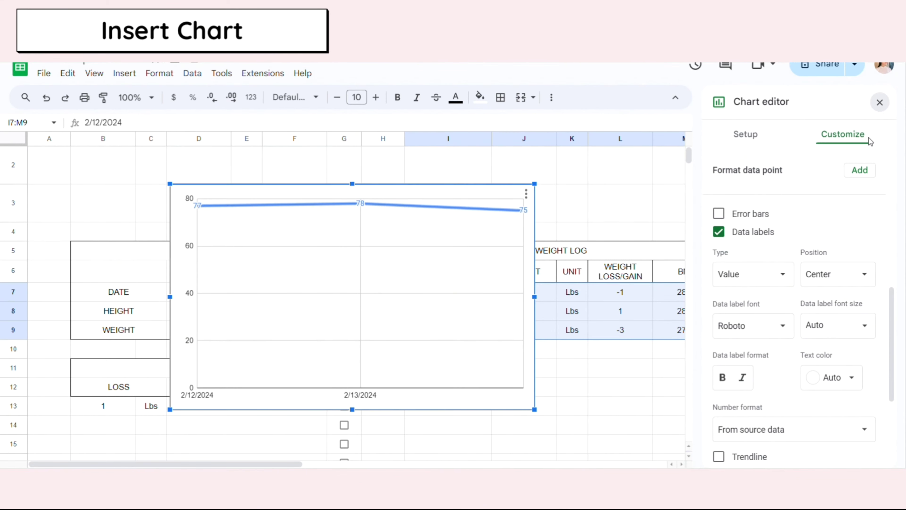
pyautogui.click(879, 103)
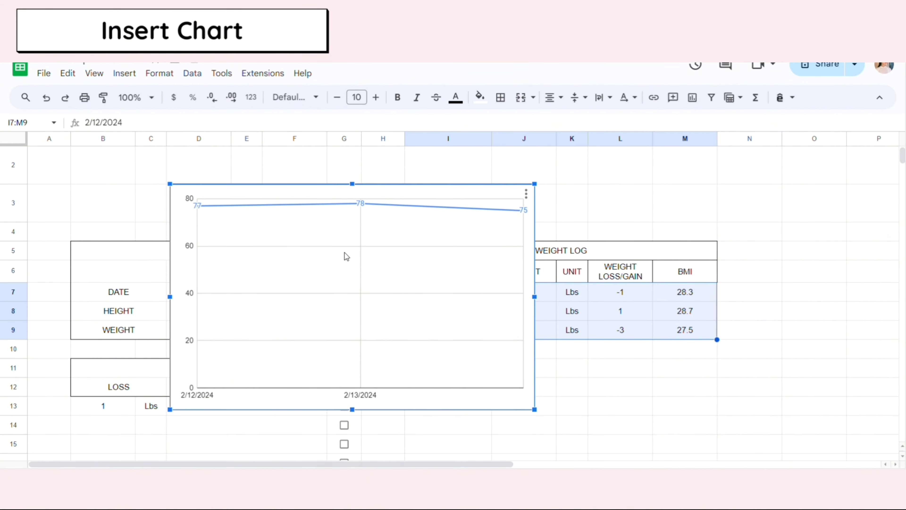
# Move and resize the chart into a banner across columns B–M, heightening rows 1–3 to fit
pyautogui.moveTo(344, 257); pyautogui.dragTo(294, 241)
pyautogui.moveTo(294, 305); pyautogui.dragTo(250, 235)
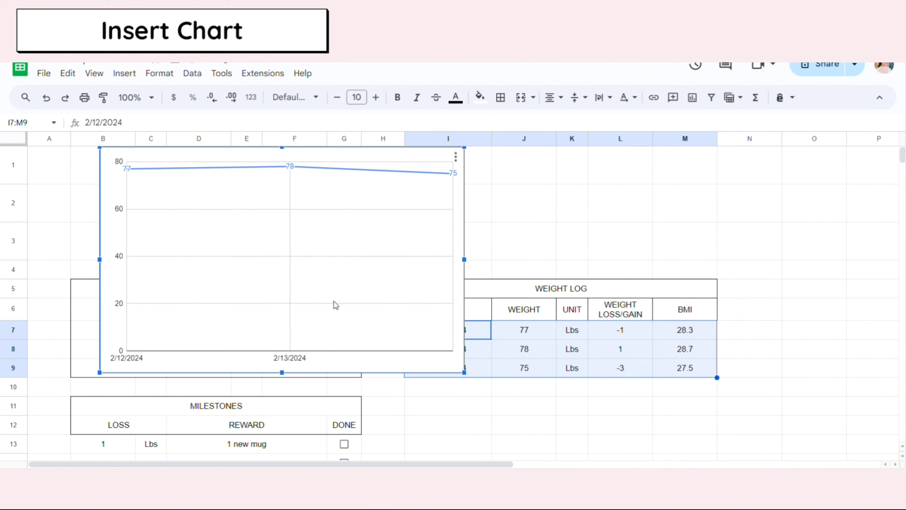
pyautogui.moveTo(460, 260); pyautogui.dragTo(738, 258)
pyautogui.moveTo(417, 372); pyautogui.dragTo(417, 275)
pyautogui.moveTo(12, 165); pyautogui.dragTo(13, 240)
pyautogui.moveTo(13, 260); pyautogui.dragTo(13, 296)
pyautogui.moveTo(346, 228); pyautogui.dragTo(319, 236)
pyautogui.moveTo(394, 283); pyautogui.dragTo(394, 297)
pyautogui.click(812, 354)
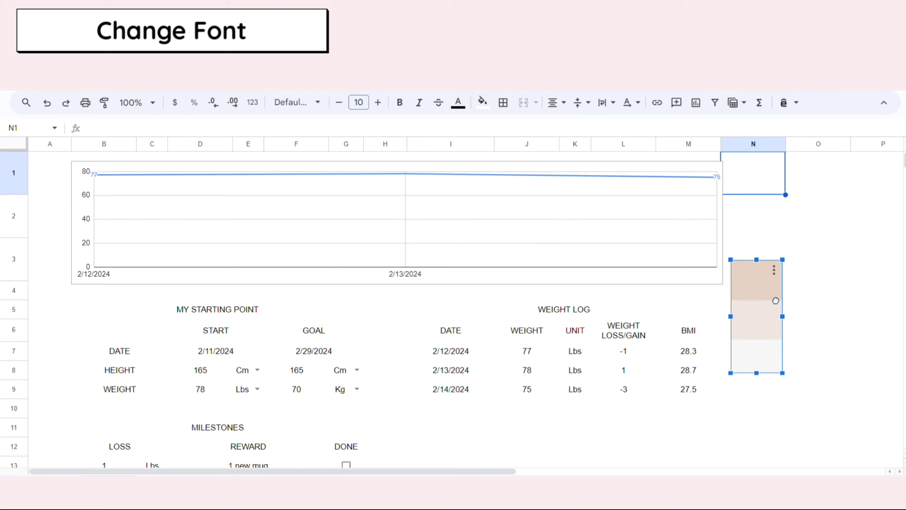
# Move the colour swatch image beside the tables and set the whole sheet to Comic Sans MS
pyautogui.moveTo(776, 300); pyautogui.dragTo(804, 260)
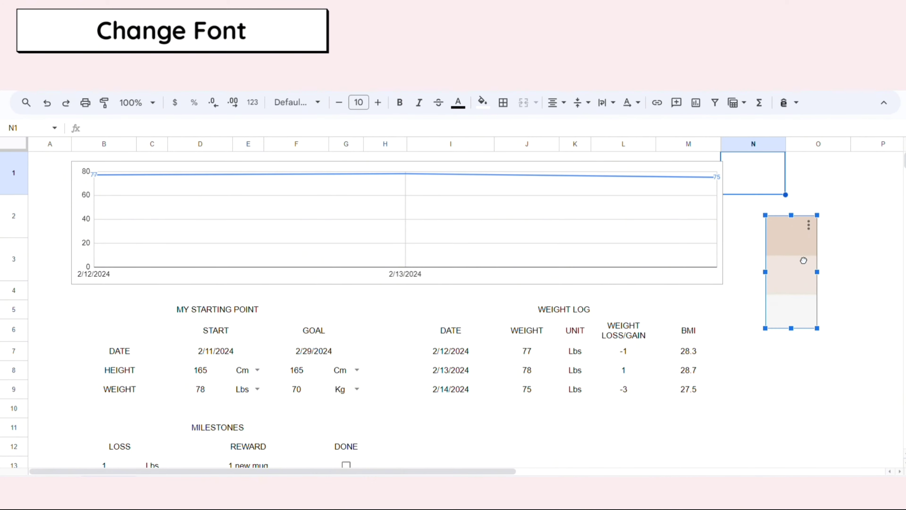
pyautogui.click(849, 264)
pyautogui.click(169, 317)
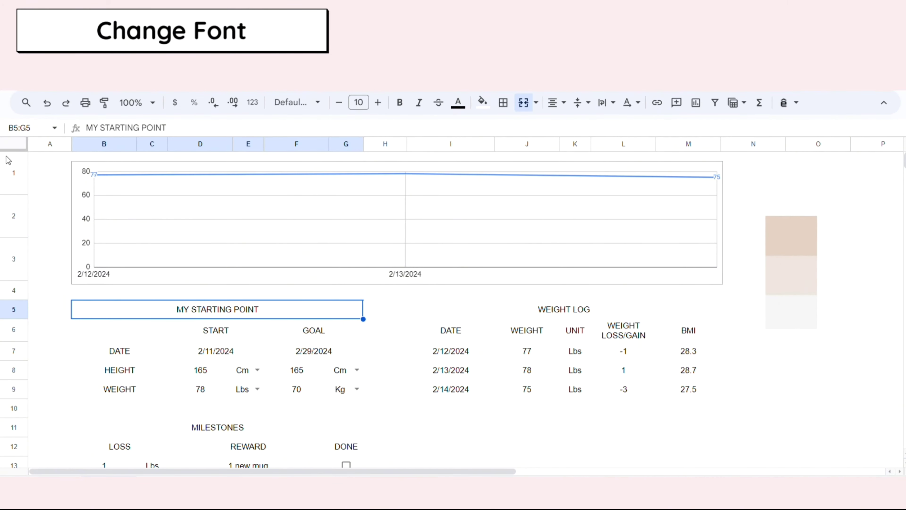
pyautogui.click(10, 144)
pyautogui.click(315, 104)
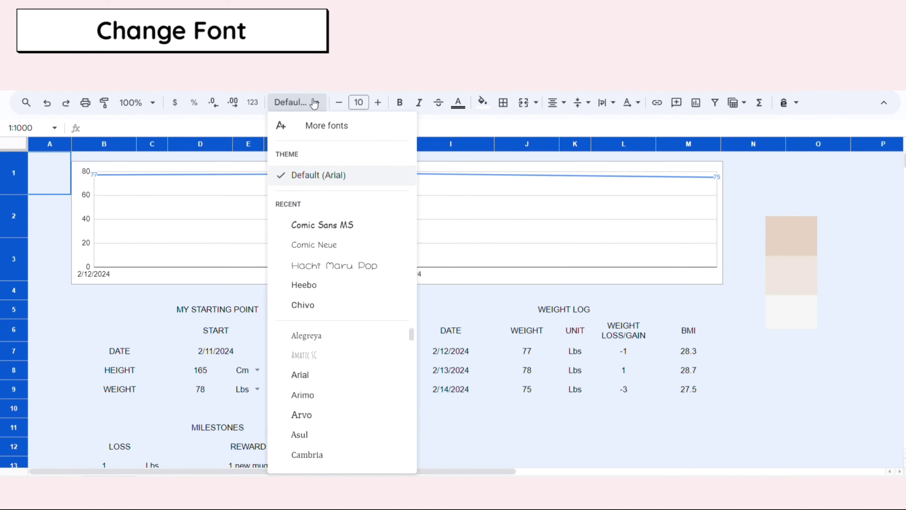
pyautogui.click(317, 226)
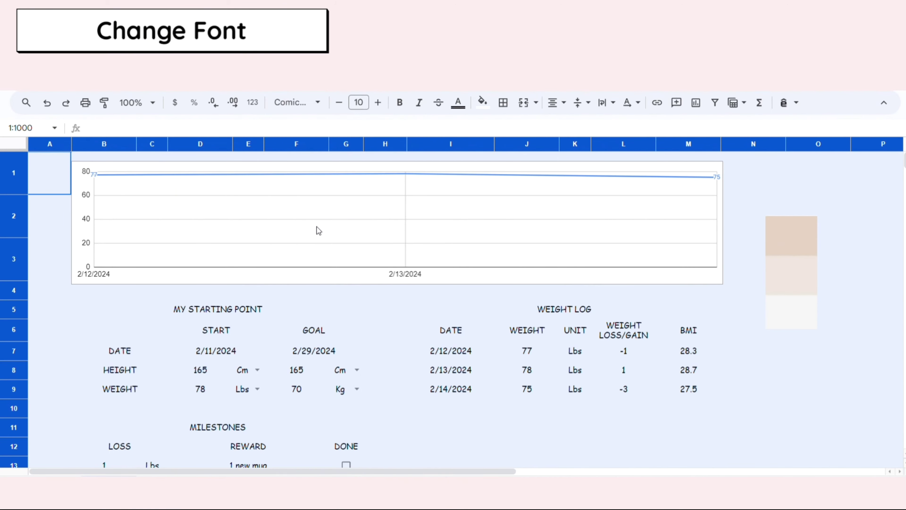
pyautogui.click(318, 231)
# Fill the MY STARTING POINT header with the swatch's tan colour
pyautogui.click(321, 314)
pyautogui.scroll(-2, 320, 314)
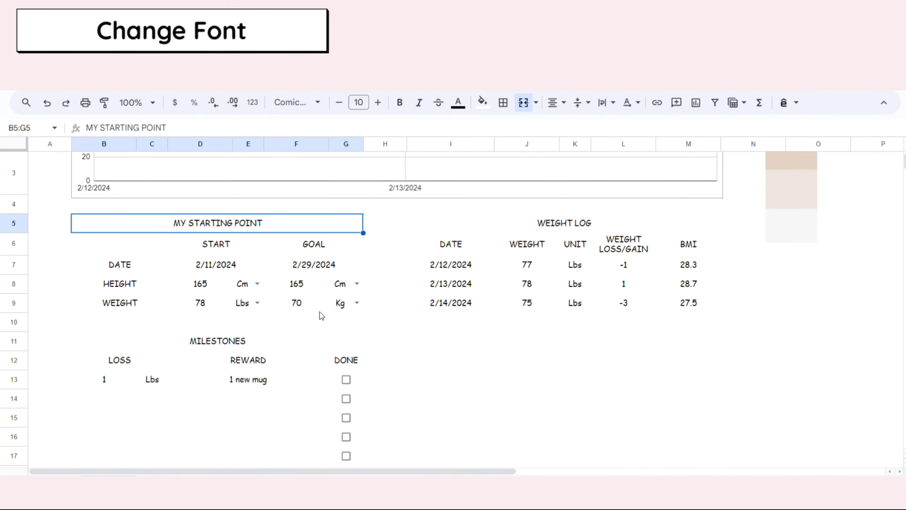
pyautogui.click(792, 177)
# Fill the WEIGHT LOG and MILESTONES titles tan
pyautogui.click(521, 258)
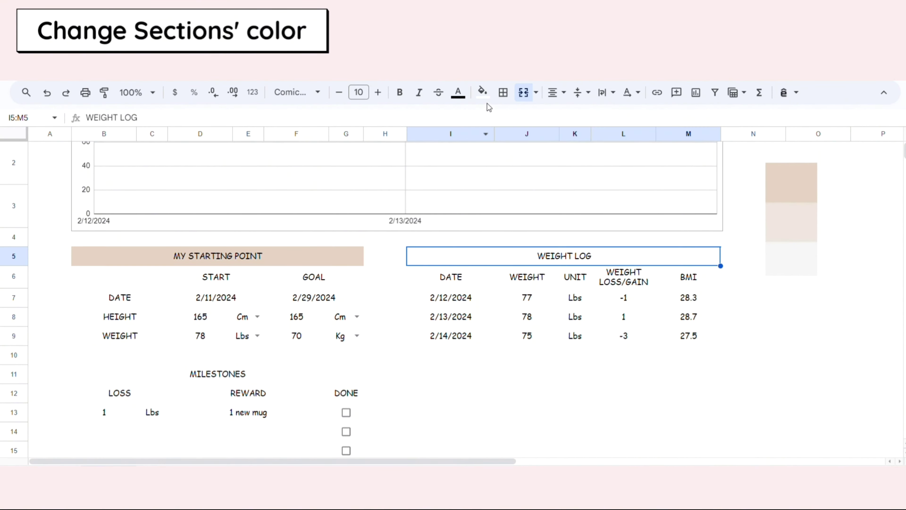
pyautogui.click(482, 92)
pyautogui.click(512, 298)
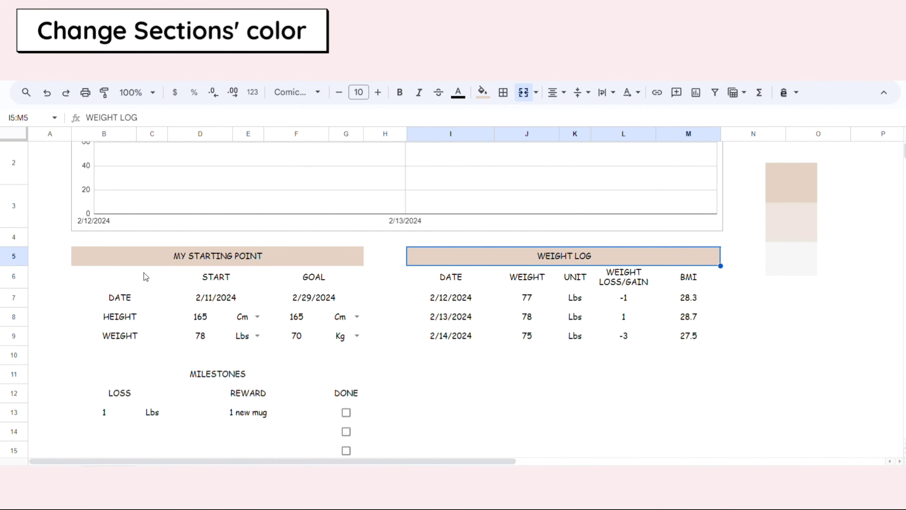
pyautogui.moveTo(146, 276); pyautogui.dragTo(345, 279)
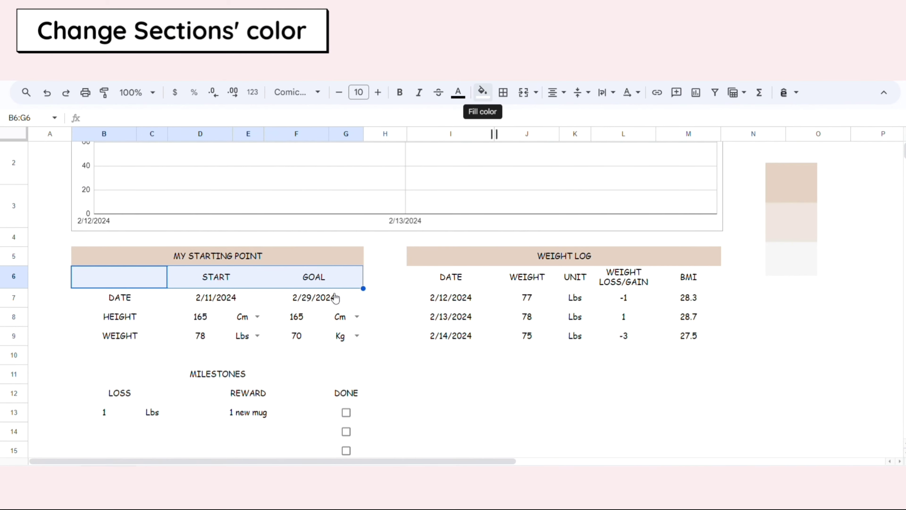
pyautogui.click(250, 374)
pyautogui.click(482, 92)
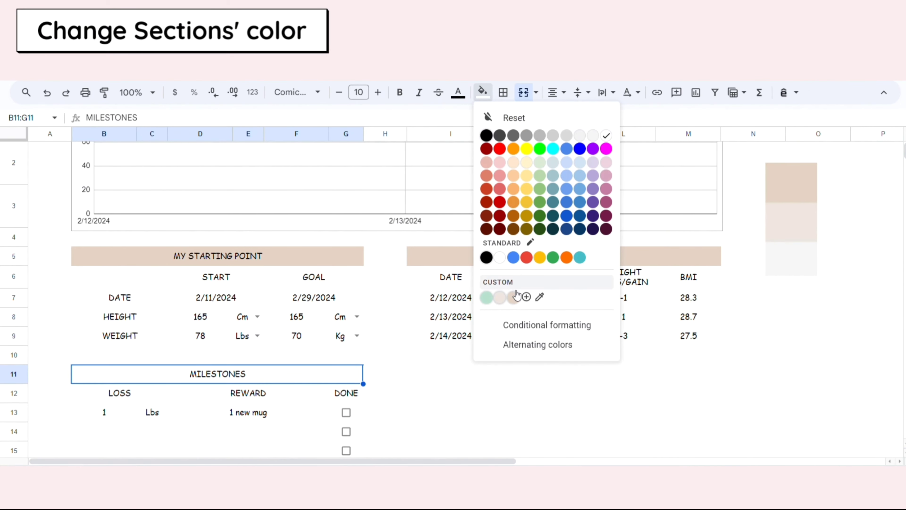
pyautogui.click(513, 297)
# Fill the starting point, WEIGHT LOG and MILESTONES header rows light beige
pyautogui.moveTo(132, 283); pyautogui.dragTo(318, 279)
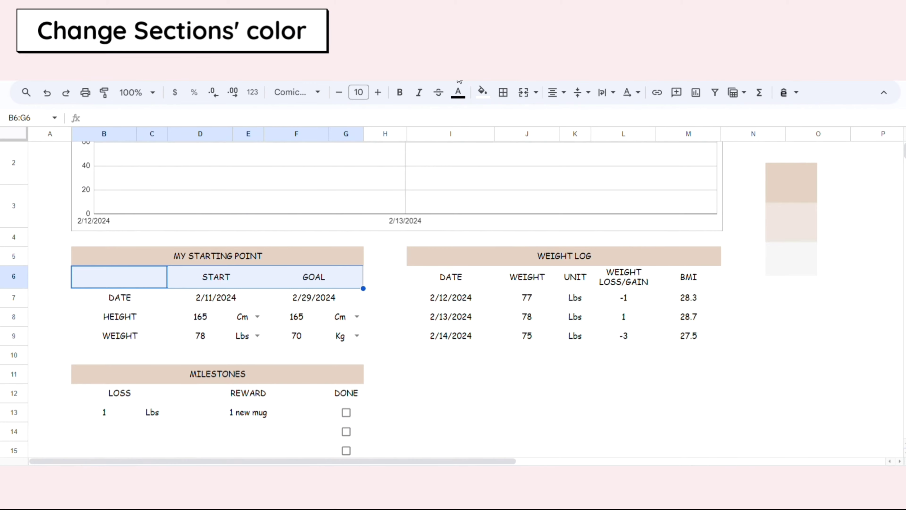
pyautogui.click(482, 92)
pyautogui.click(540, 297)
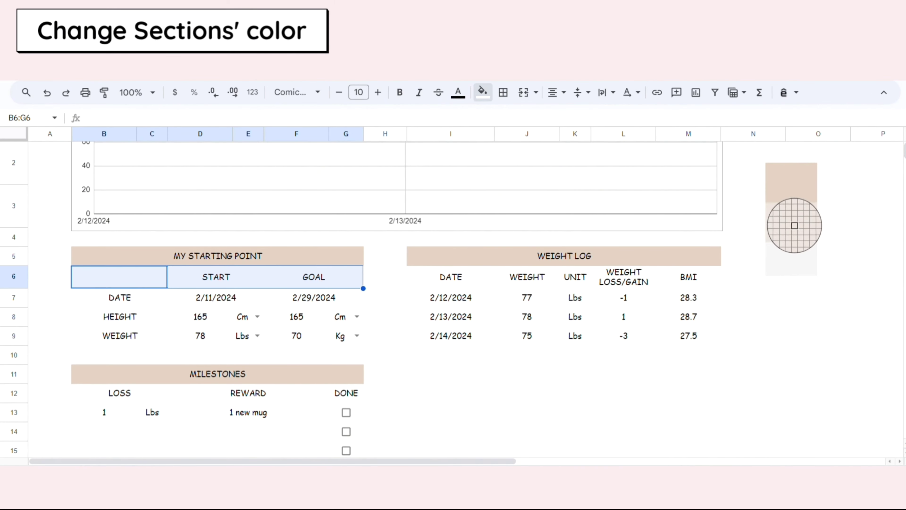
pyautogui.click(801, 229)
pyautogui.moveTo(451, 277); pyautogui.dragTo(687, 279)
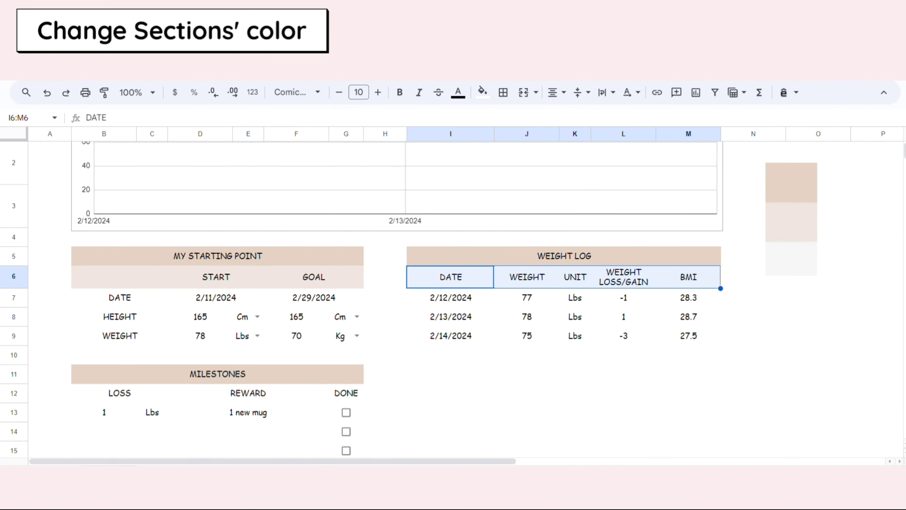
pyautogui.click(483, 92)
pyautogui.click(513, 297)
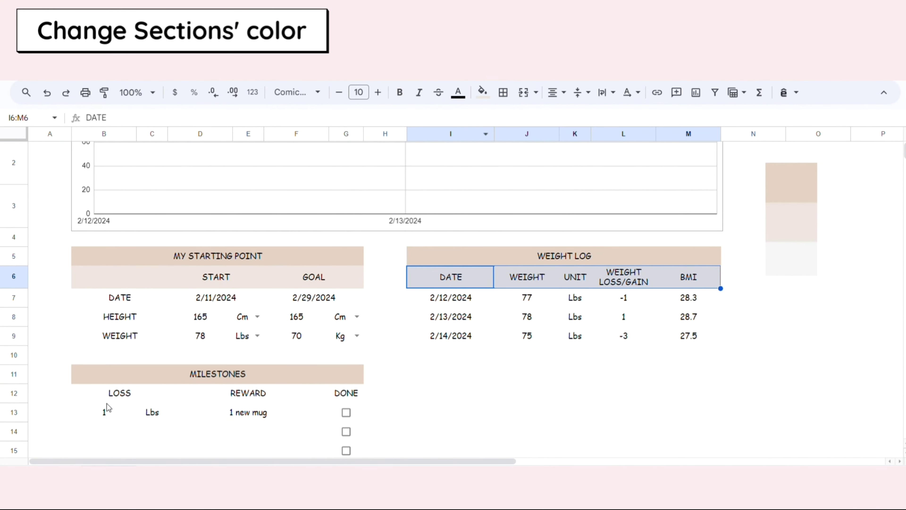
pyautogui.moveTo(109, 394); pyautogui.dragTo(348, 392)
pyautogui.click(483, 92)
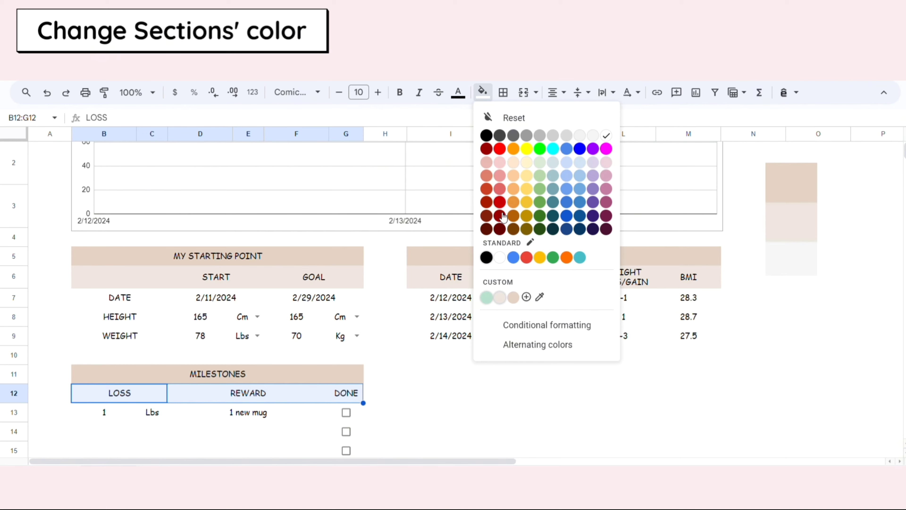
pyautogui.click(500, 296)
# Fill the starting point values B7:G9 light grey
pyautogui.moveTo(125, 300); pyautogui.dragTo(351, 344)
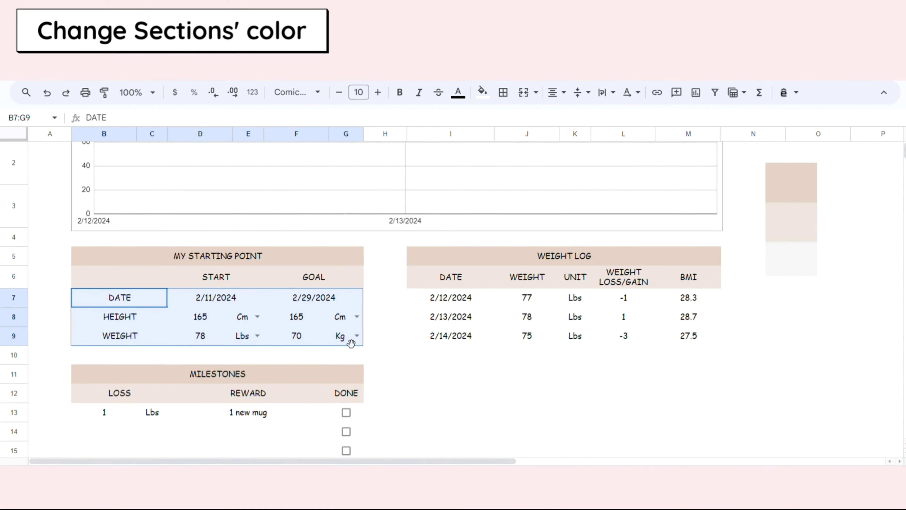
pyautogui.moveTo(351, 343)
pyautogui.mouseDown()
pyautogui.moveTo(356, 318)
pyautogui.moveTo(352, 340)
pyautogui.mouseUp()
pyautogui.click(484, 90)
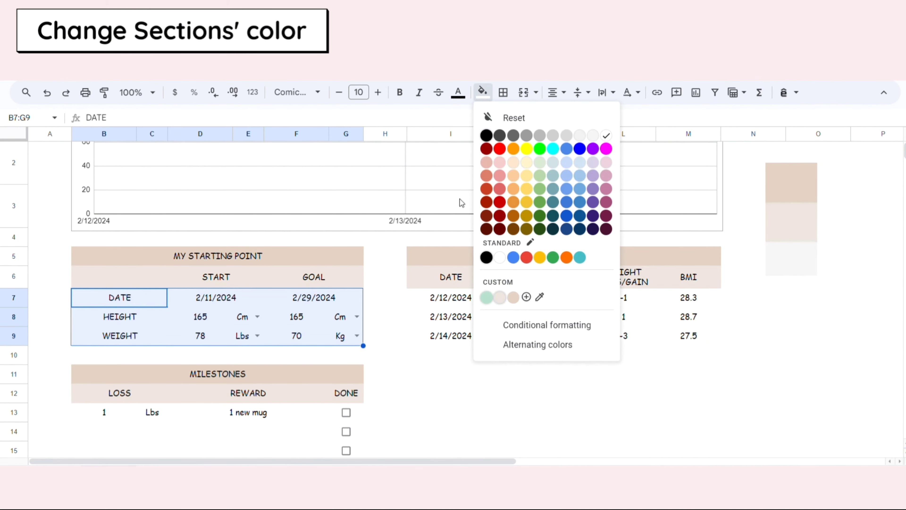
pyautogui.click(539, 296)
pyautogui.click(799, 260)
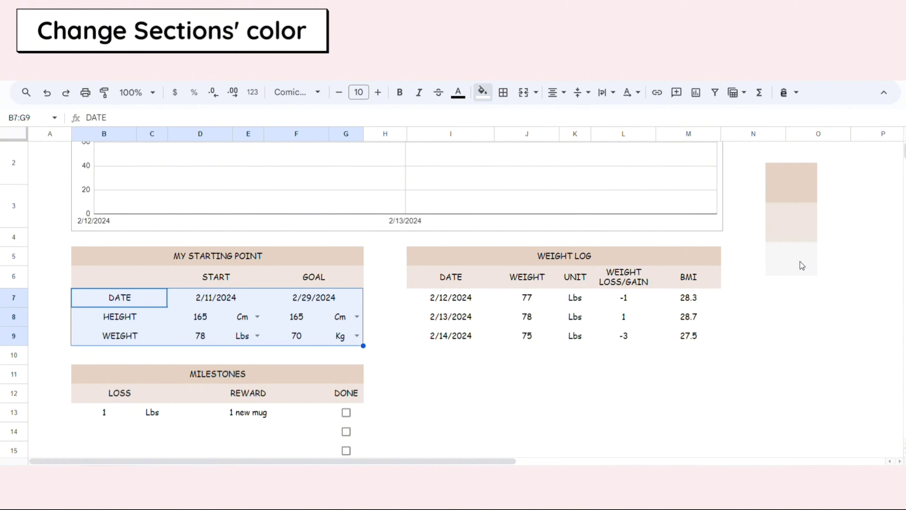
pyautogui.click(491, 359)
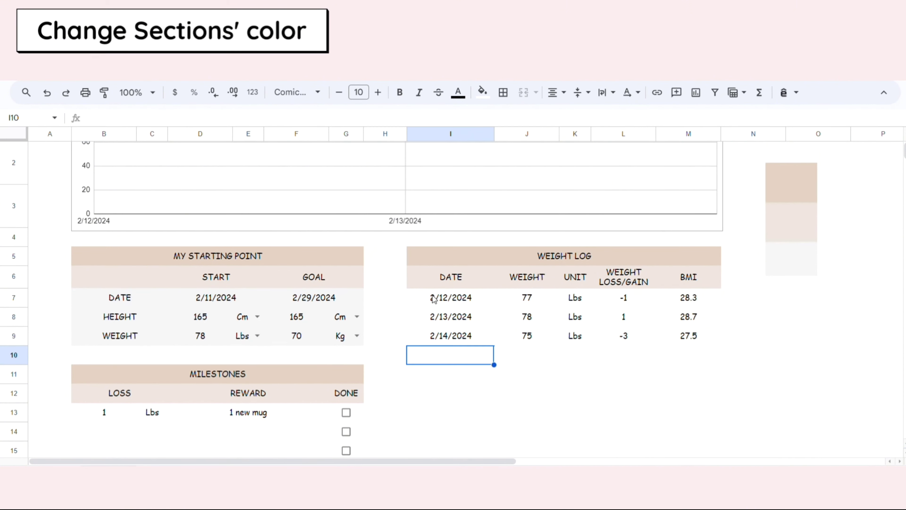
# Shade the weight log columns I to M light grey from row 7 down to row 1000
pyautogui.moveTo(433, 300); pyautogui.dragTo(677, 345)
pyautogui.click(482, 92)
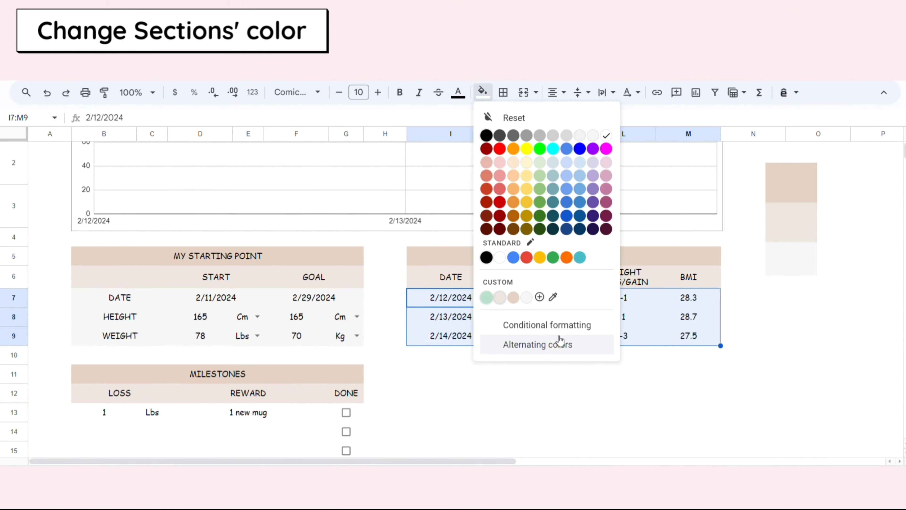
pyautogui.click(527, 297)
pyautogui.scroll(-2, 452, 321)
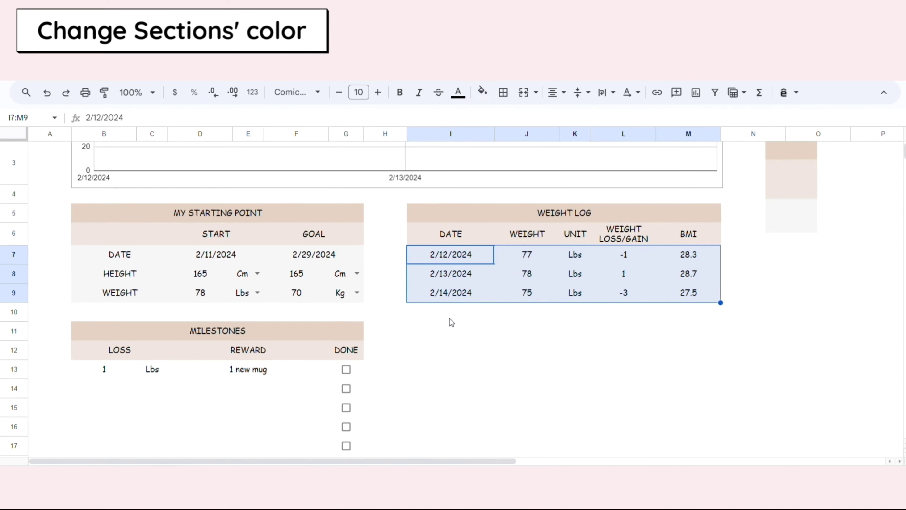
pyautogui.click(93, 372)
pyautogui.click(426, 256)
pyautogui.moveTo(426, 257); pyautogui.dragTo(680, 337)
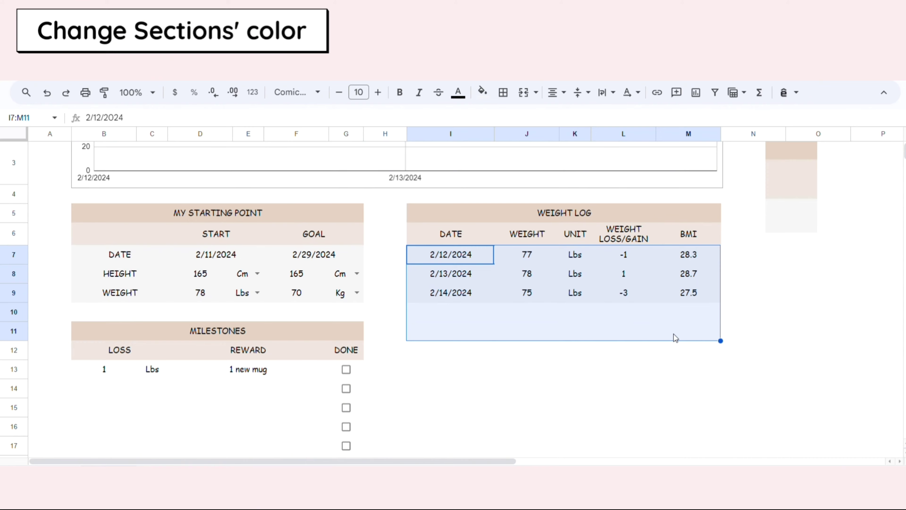
pyautogui.hotkey('ctrl', 'shift', 'Down')
pyautogui.click(482, 92)
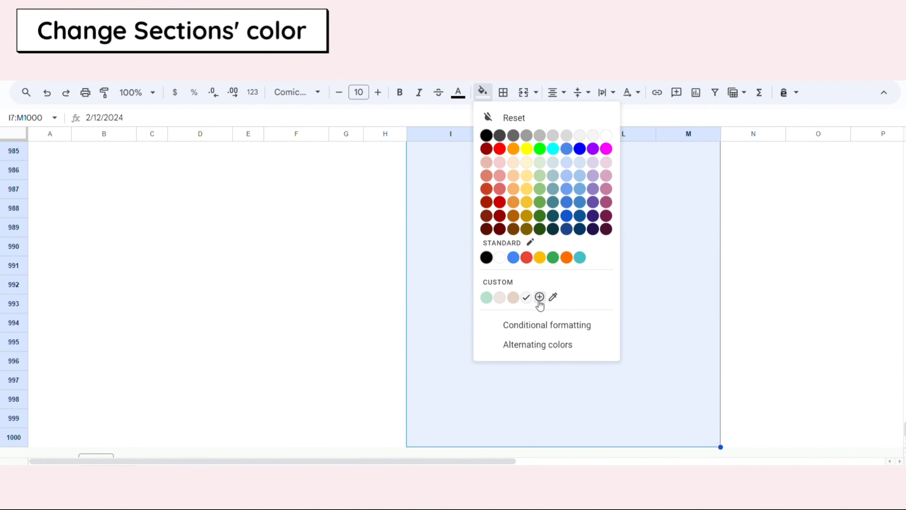
pyautogui.click(527, 298)
pyautogui.click(619, 310)
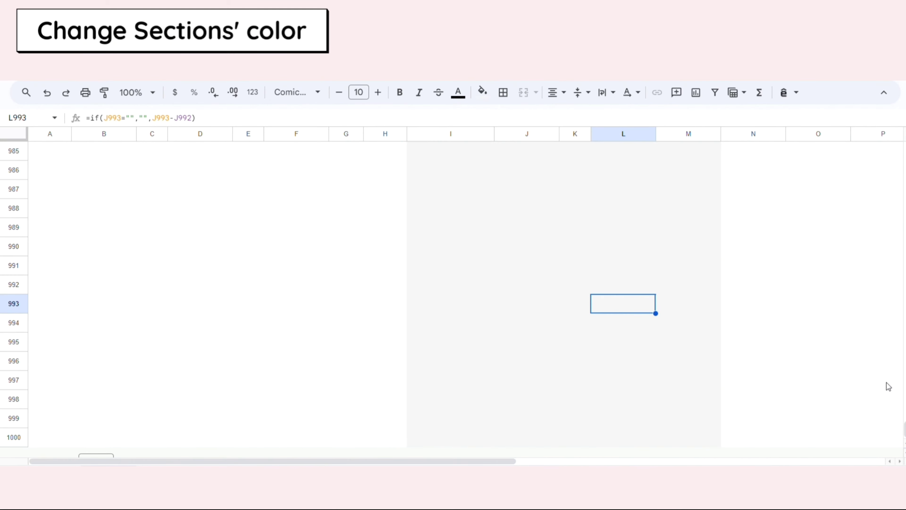
# Shade the milestones area B13:G1000 light grey
pyautogui.moveTo(904, 426); pyautogui.dragTo(903, 148)
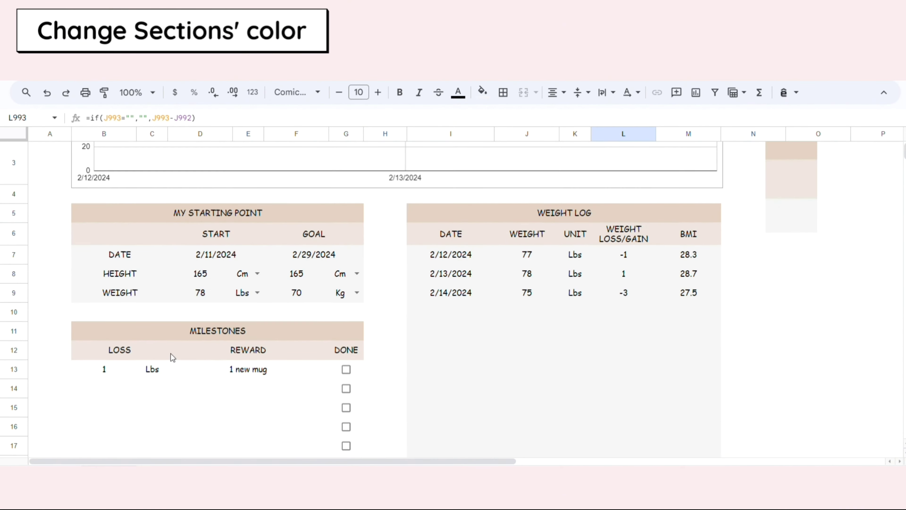
pyautogui.moveTo(106, 373); pyautogui.dragTo(348, 410)
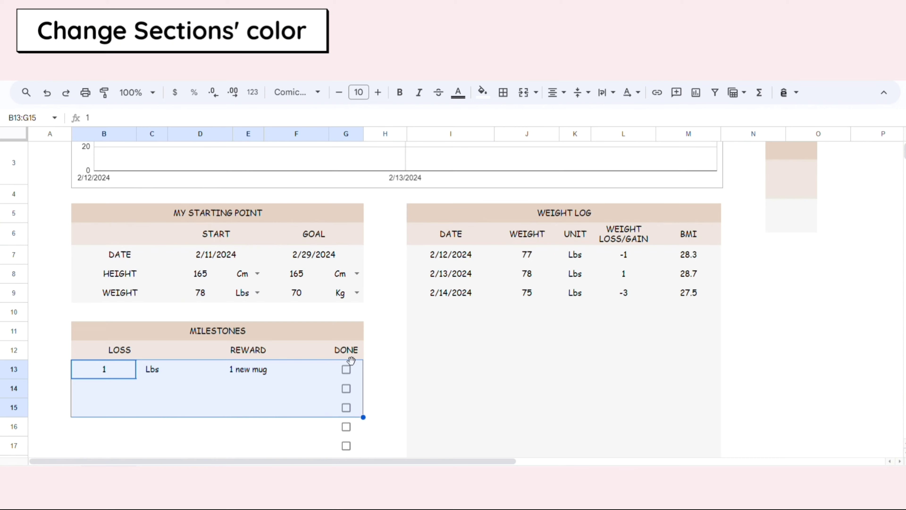
pyautogui.hotkey('ctrl', 'shift', 'Down')
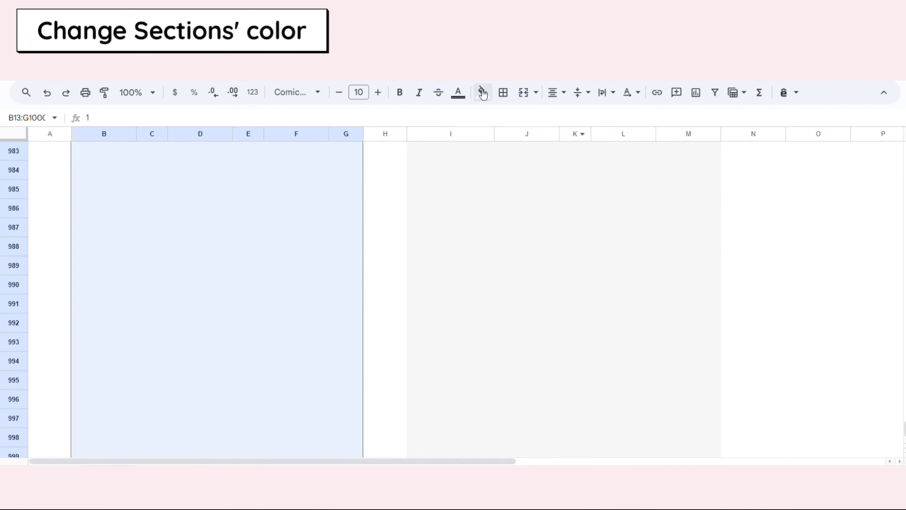
pyautogui.click(482, 92)
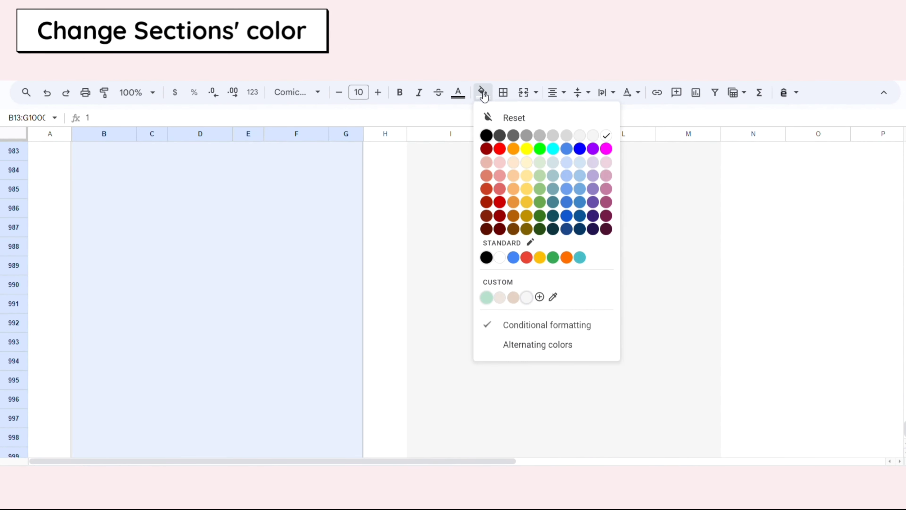
pyautogui.click(354, 298)
pyautogui.click(392, 290)
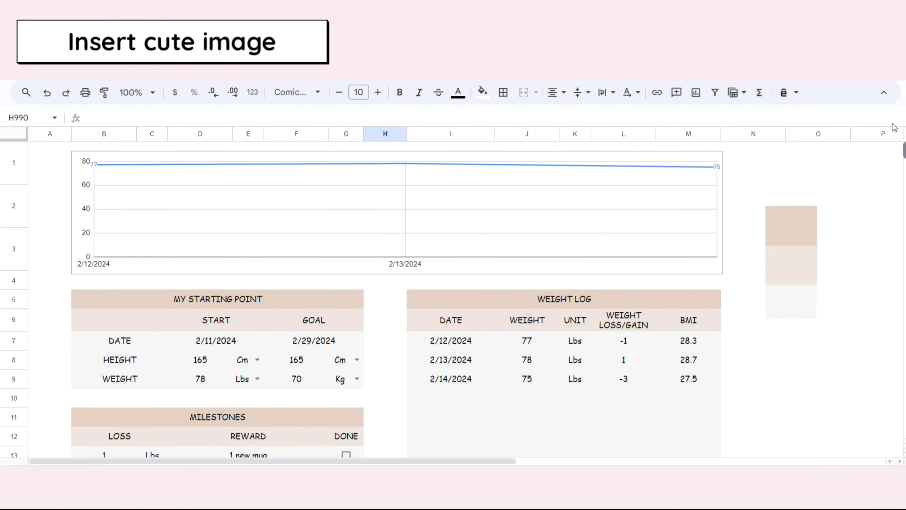
pyautogui.scroll(-3, 557, 214)
# Place the bear image inside merged cell B6:C6 of the MY STARTING POINT table
pyautogui.scroll(-3, 353, 279)
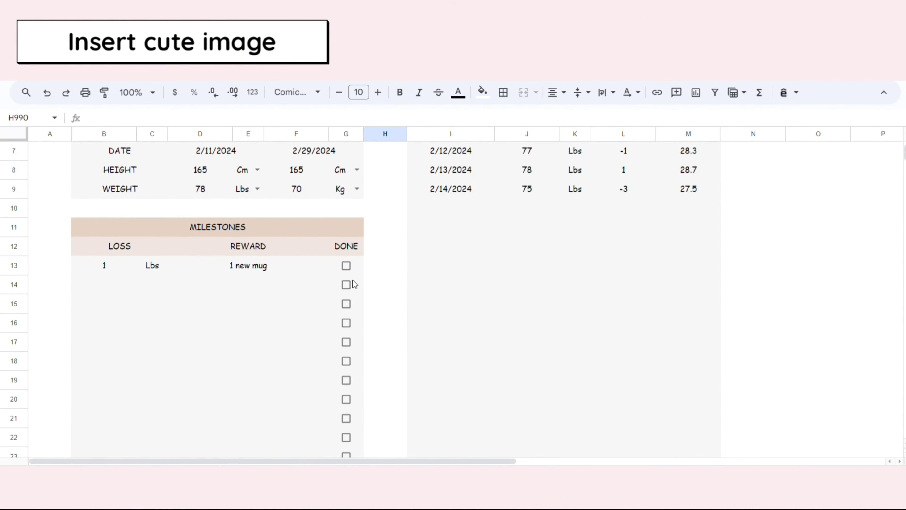
pyautogui.scroll(3, 239, 236)
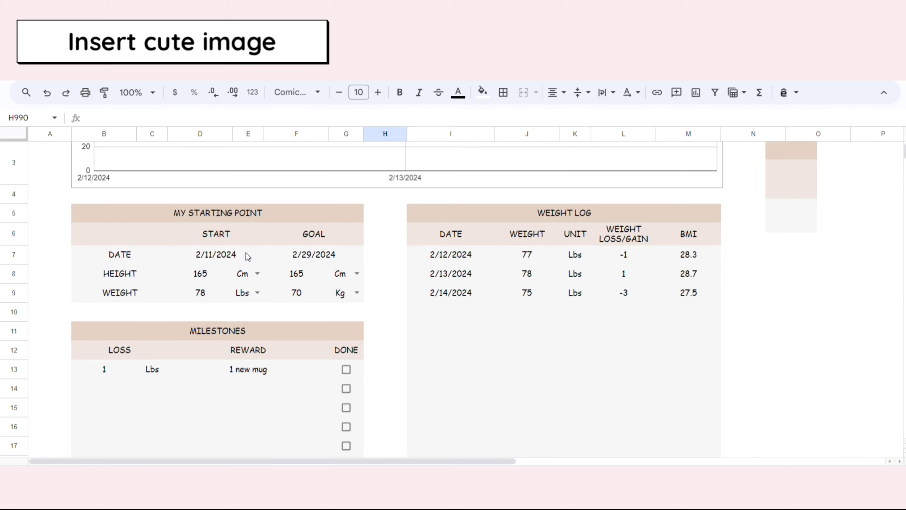
pyautogui.click(108, 234)
pyautogui.click(123, 74)
pyautogui.moveTo(240, 217)
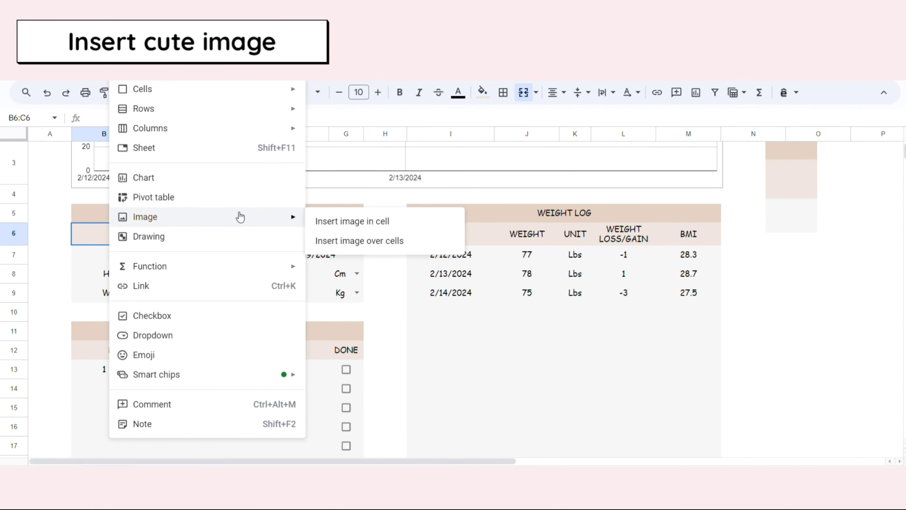
pyautogui.click(448, 225)
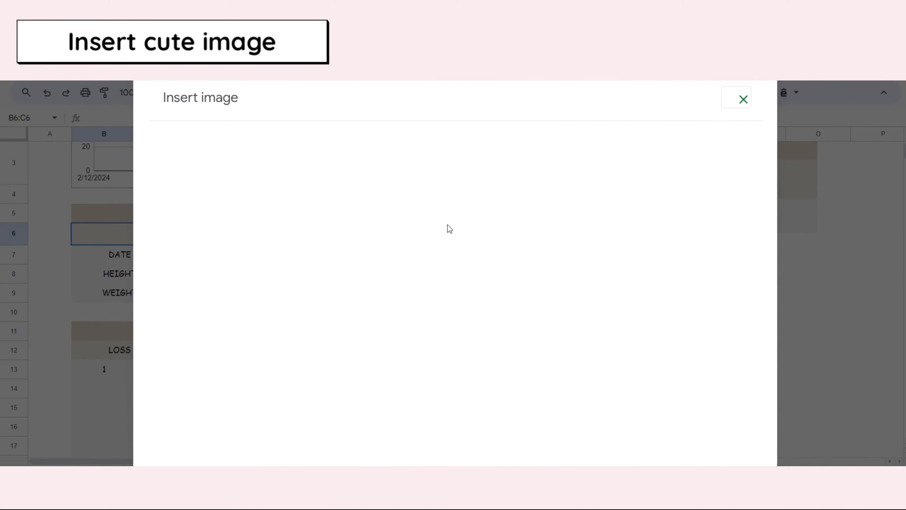
pyautogui.click(462, 352)
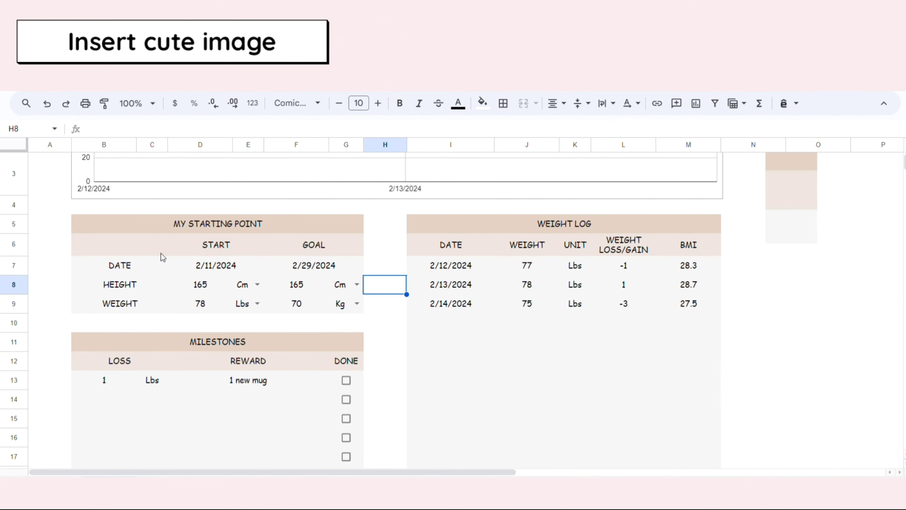
pyautogui.click(161, 253)
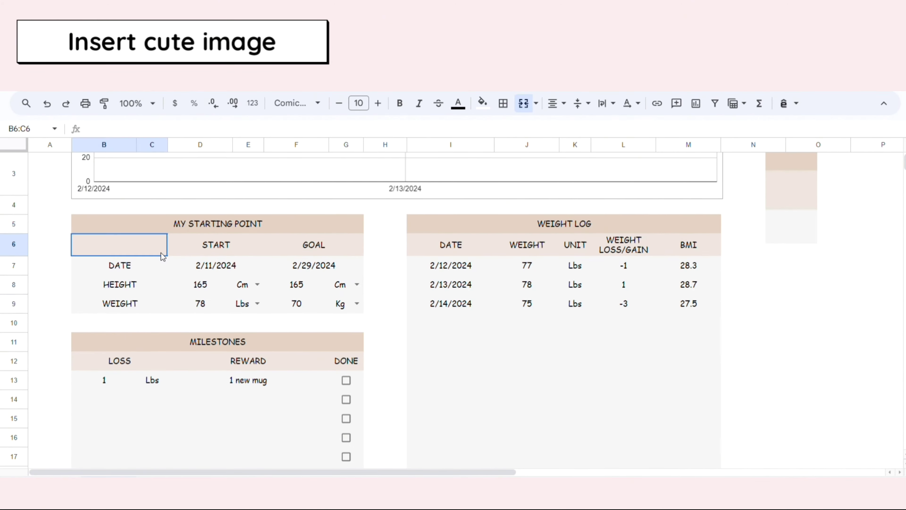
pyautogui.hotkey('ctrl', 'v')
pyautogui.click(414, 284)
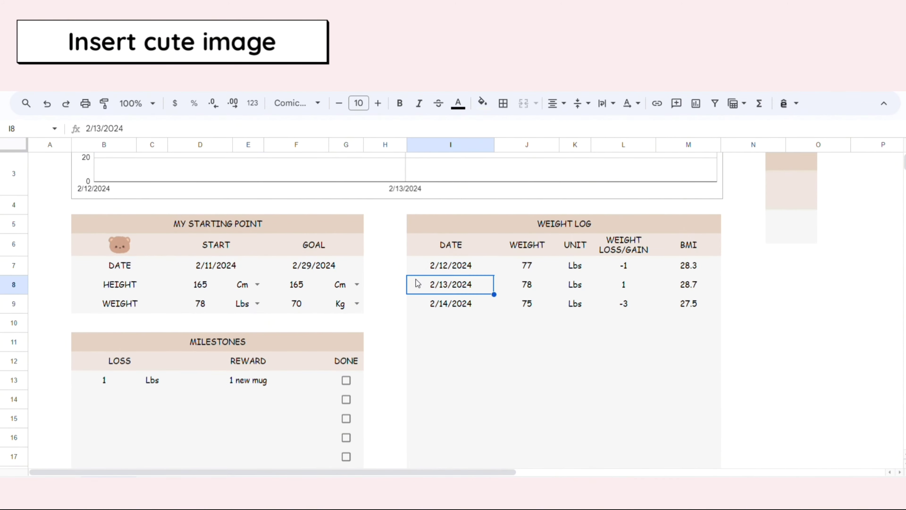
pyautogui.scroll(3, 406, 292)
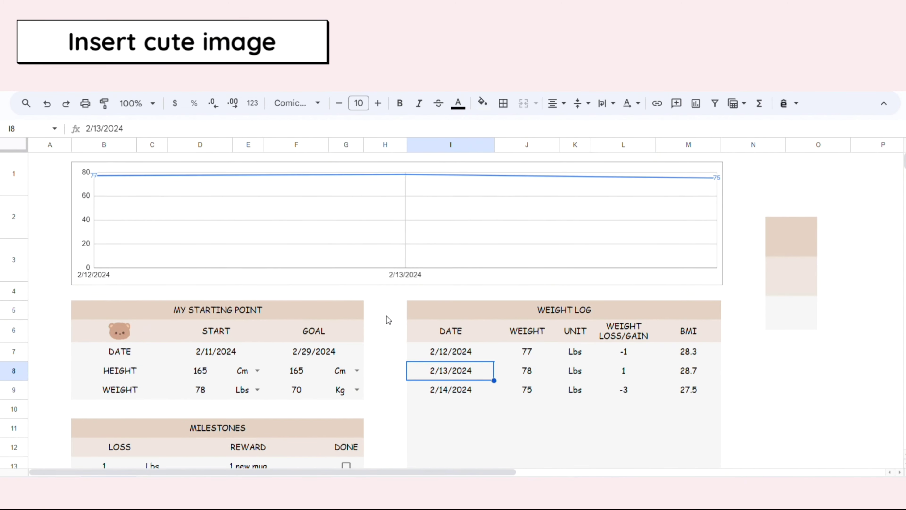
pyautogui.scroll(-2, 388, 319)
pyautogui.scroll(2, 389, 312)
pyautogui.click(344, 264)
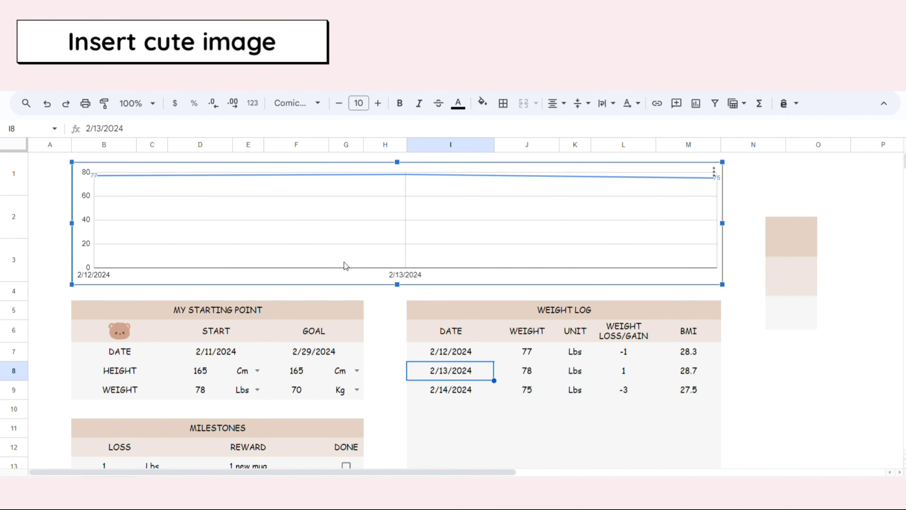
# Give every cell of B5:G9 thin borders in the light custom border colour
pyautogui.click(714, 172)
pyautogui.click(725, 192)
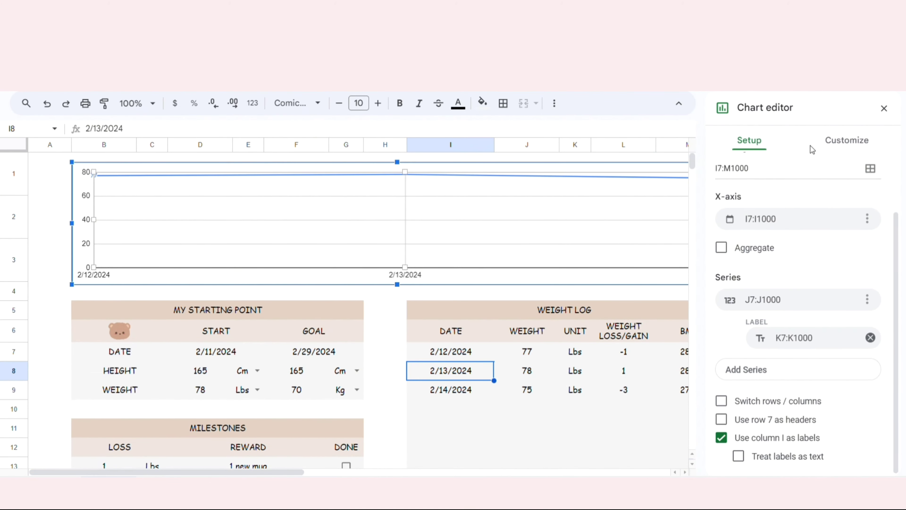
pyautogui.moveTo(293, 317); pyautogui.dragTo(323, 398)
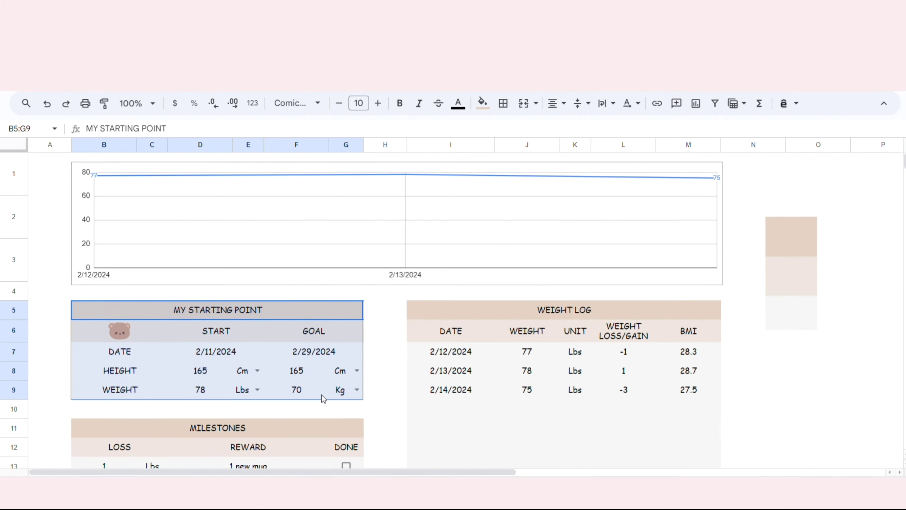
pyautogui.click(504, 104)
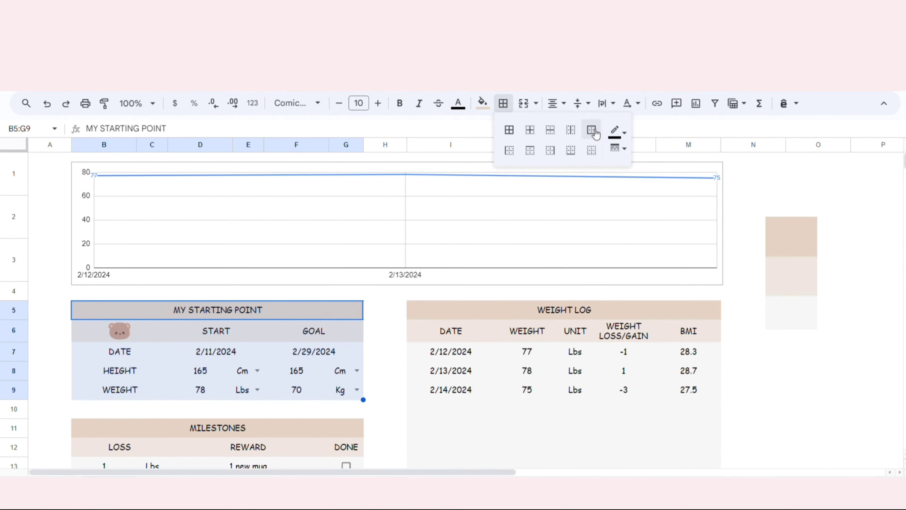
pyautogui.click(616, 148)
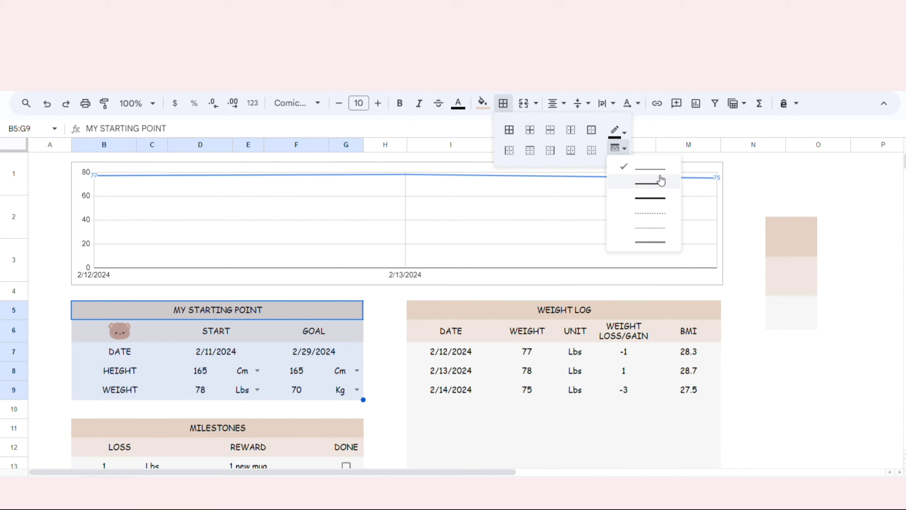
pyautogui.click(643, 180)
pyautogui.click(620, 148)
pyautogui.click(628, 167)
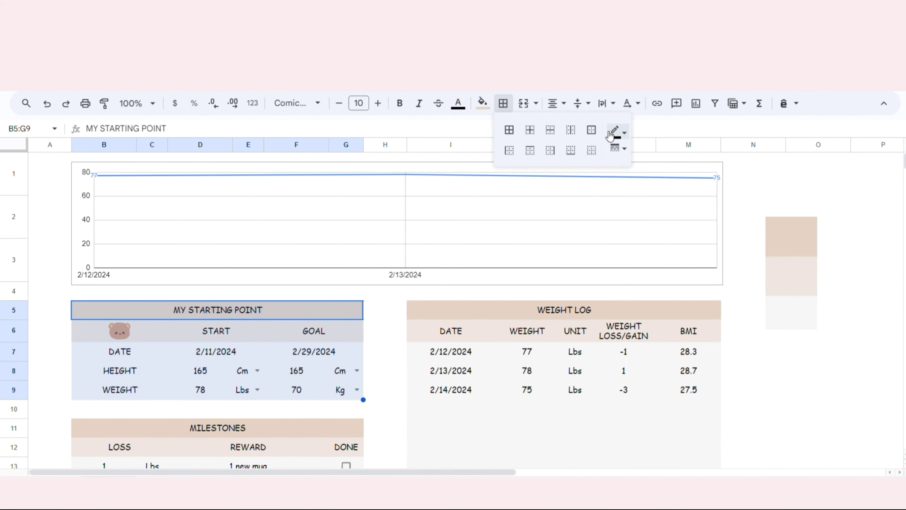
pyautogui.click(614, 132)
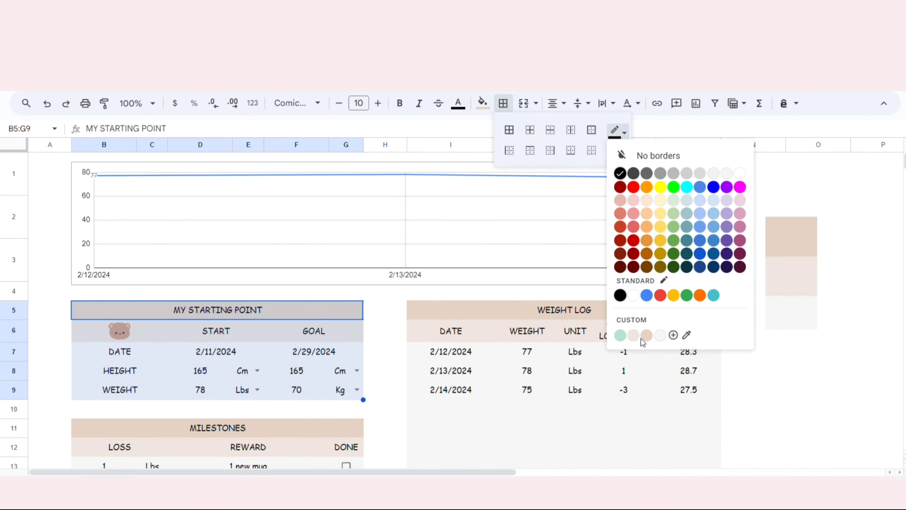
pyautogui.click(633, 336)
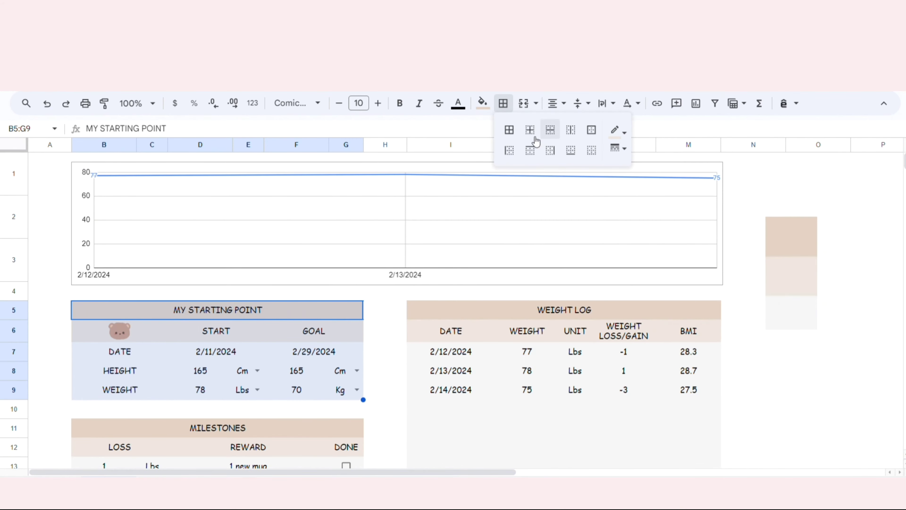
pyautogui.click(509, 129)
# Add all borders to the MILESTONES table B11:G1000
pyautogui.click(314, 423)
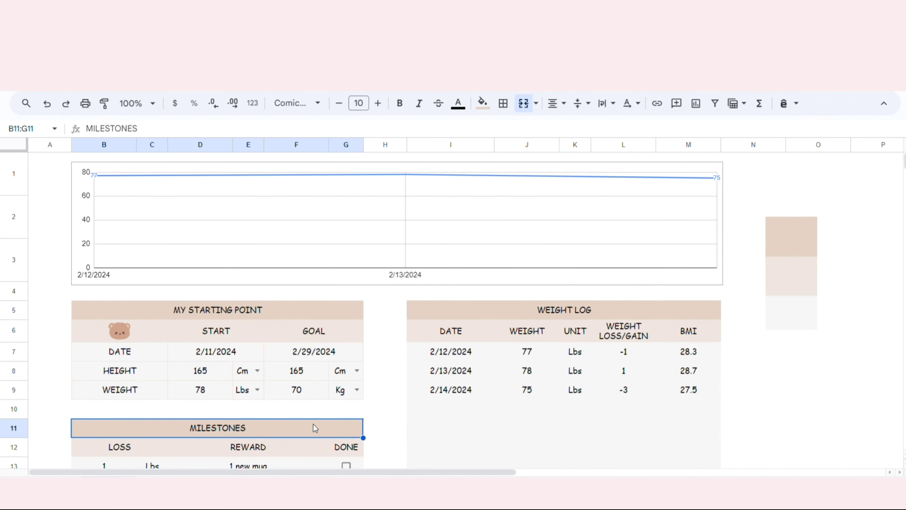
pyautogui.scroll(-1, 286, 355)
pyautogui.hotkey('ctrl', 'shift', 'Down')
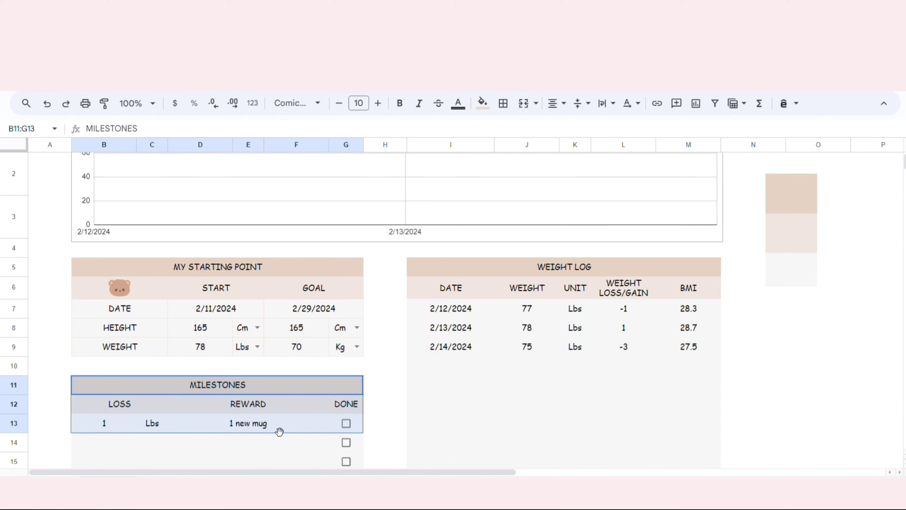
pyautogui.hotkey('ctrl', 'shift', 'Down')
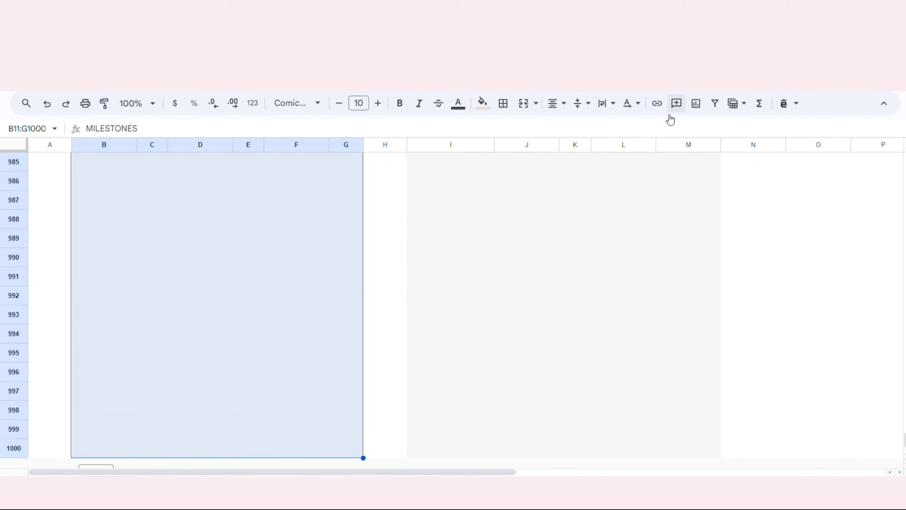
pyautogui.click(503, 104)
pyautogui.click(509, 130)
pyautogui.click(571, 239)
pyautogui.scroll(5, 588, 238)
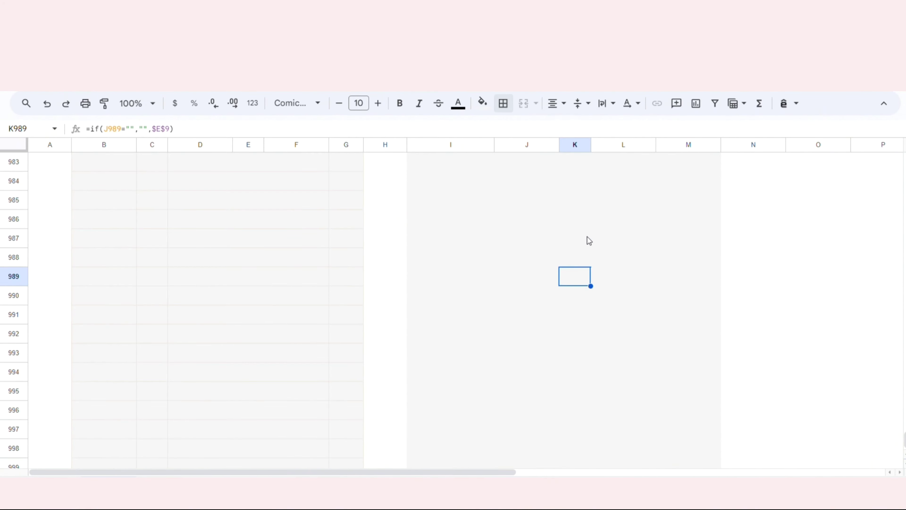
pyautogui.moveTo(904, 431); pyautogui.dragTo(871, 129)
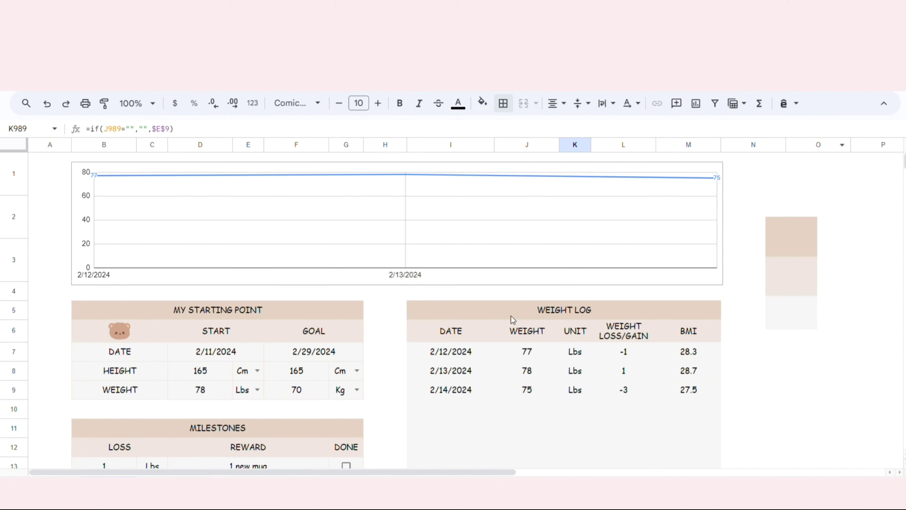
# Add all borders to the WEIGHT LOG table I5:M1000
pyautogui.moveTo(513, 314); pyautogui.dragTo(535, 378)
pyautogui.hotkey('shift', 'Down')
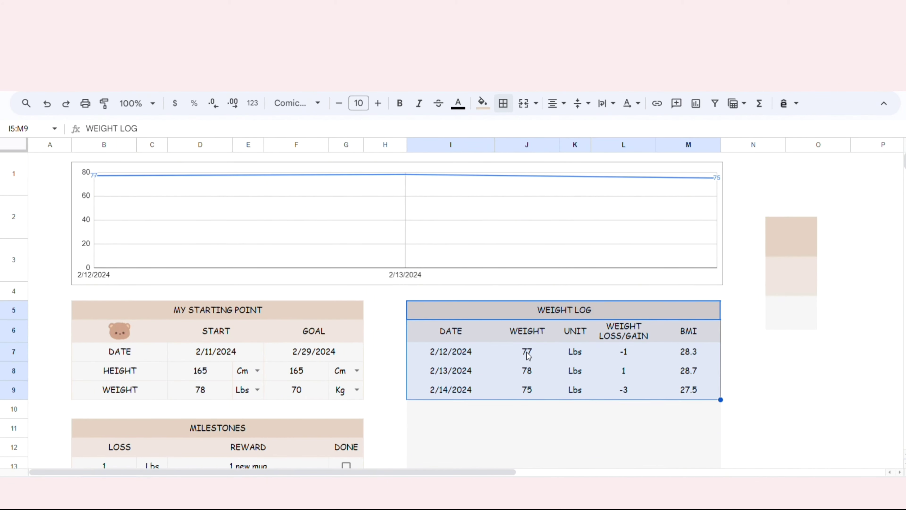
pyautogui.moveTo(443, 314); pyautogui.dragTo(468, 412)
pyautogui.hotkey('ctrl', 'shift', 'Down')
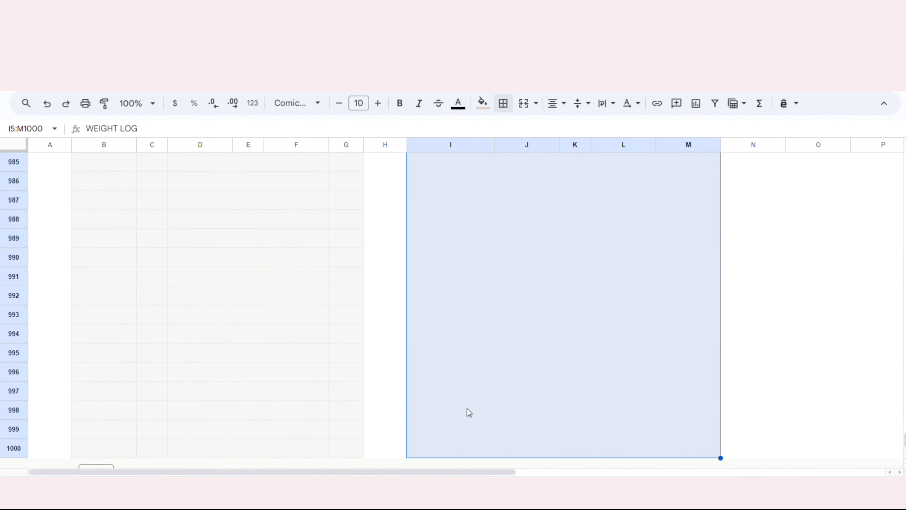
pyautogui.click(503, 103)
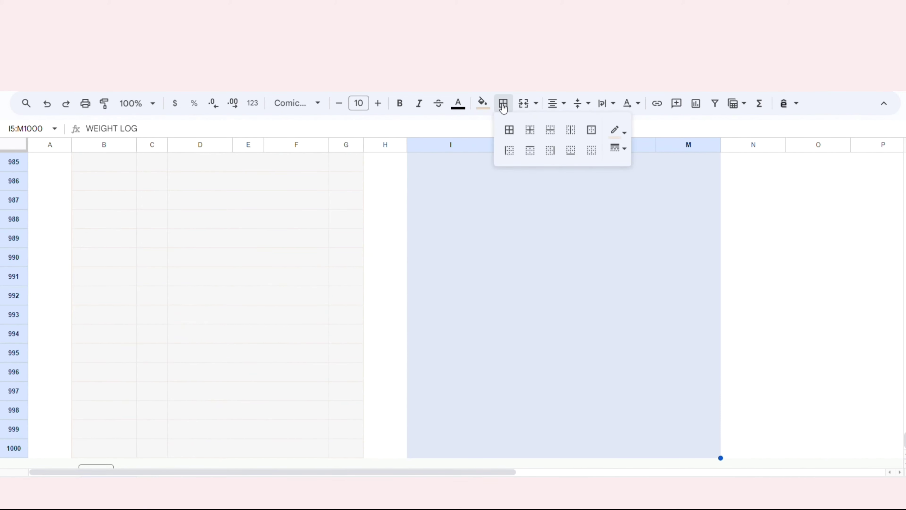
pyautogui.click(507, 130)
pyautogui.click(568, 214)
pyautogui.moveTo(904, 451); pyautogui.dragTo(706, 186)
pyautogui.scroll(-1, 631, 192)
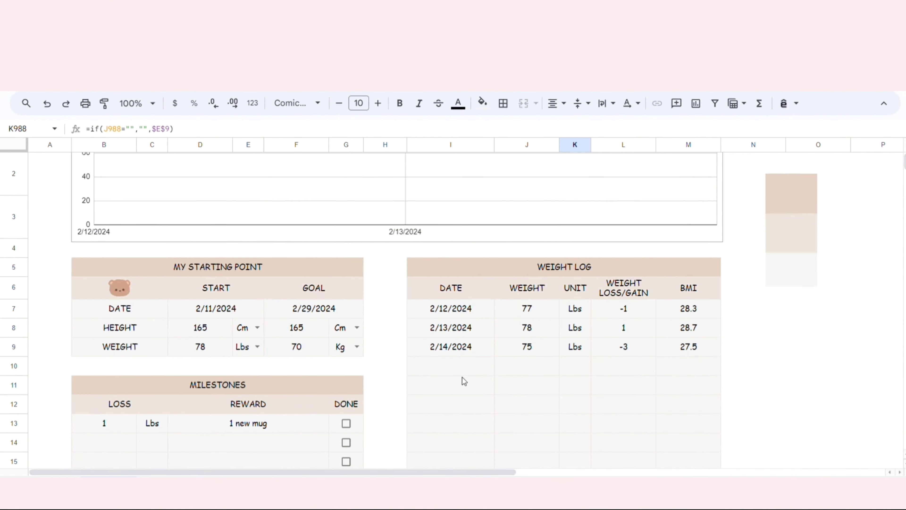
pyautogui.scroll(-2, 367, 358)
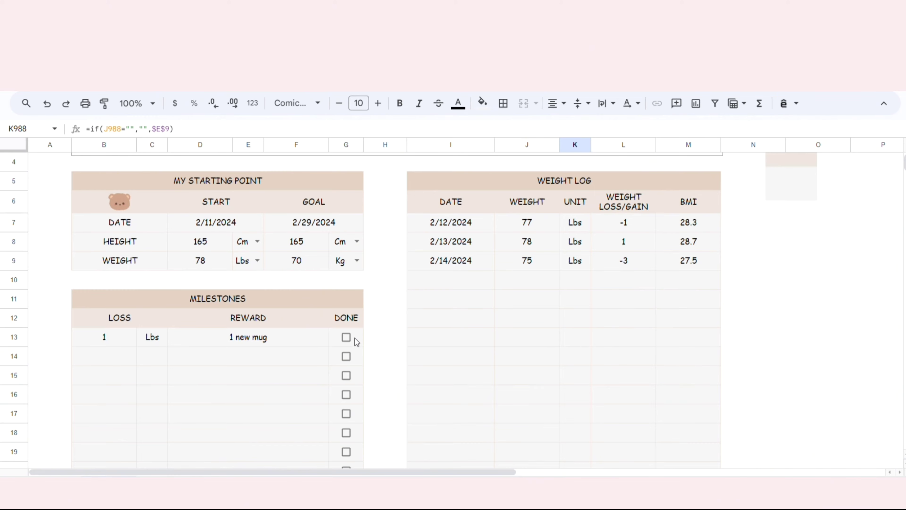
pyautogui.scroll(1, 355, 338)
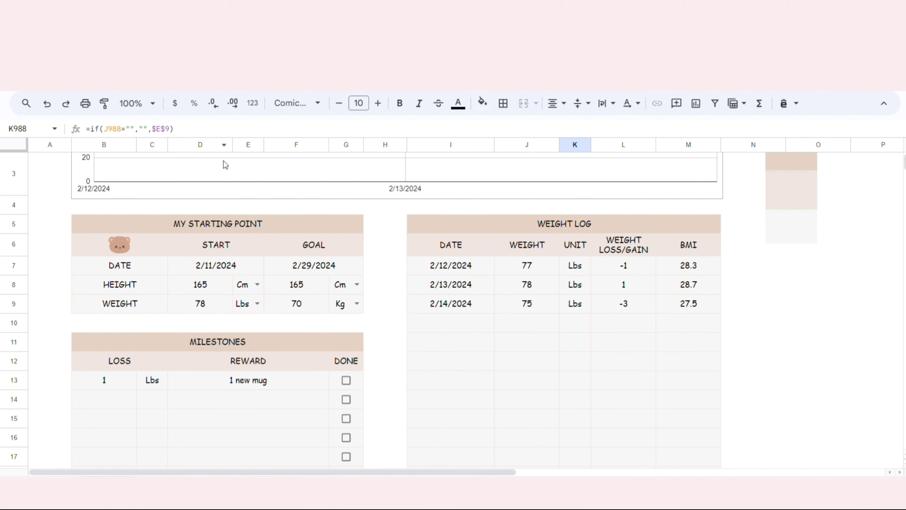
pyautogui.scroll(2, 224, 167)
# Select the whole sheet and set its text to a custom dark brown colour
pyautogui.click(12, 146)
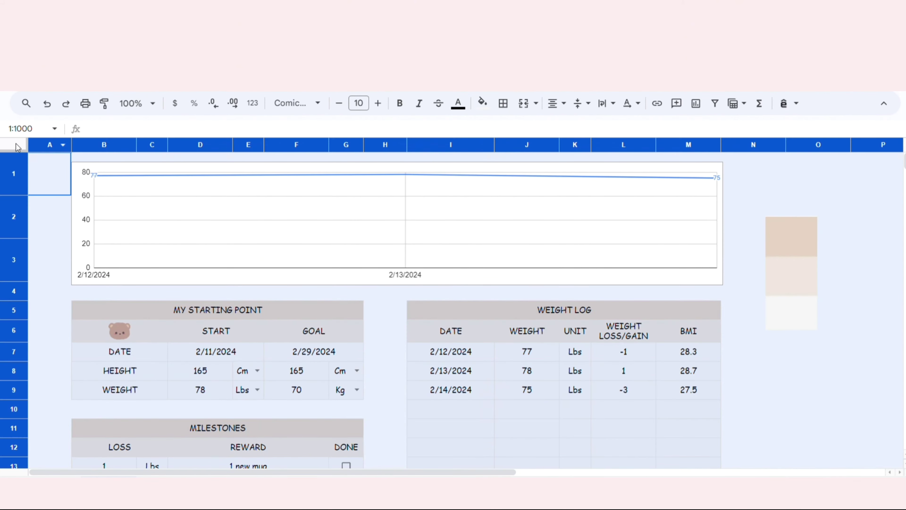
pyautogui.click(458, 104)
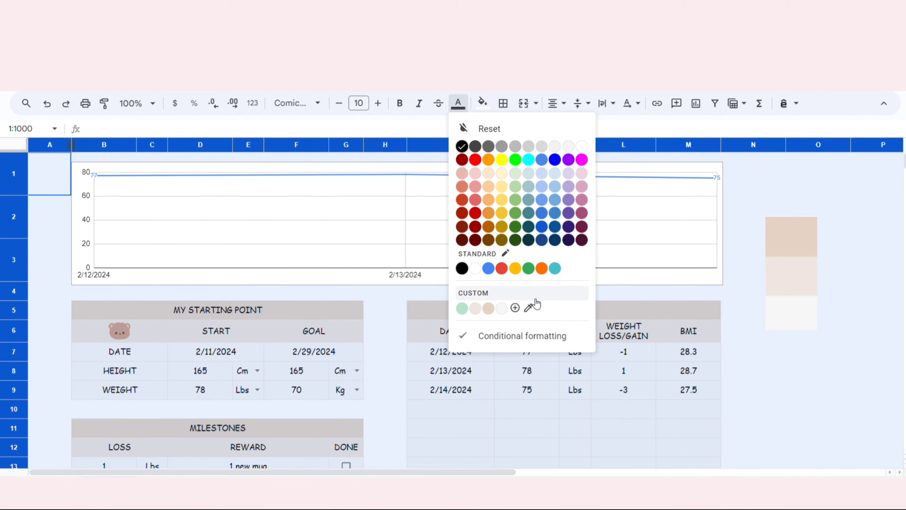
pyautogui.click(489, 308)
pyautogui.click(458, 103)
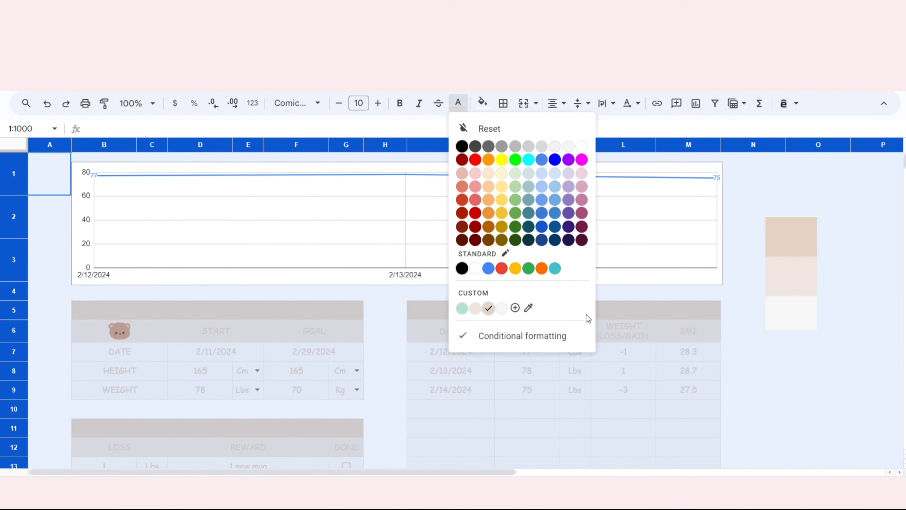
pyautogui.click(518, 311)
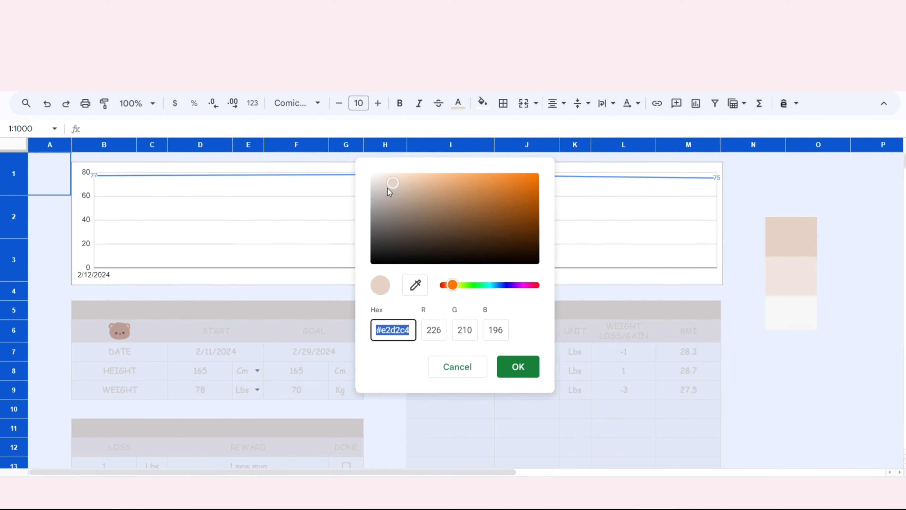
pyautogui.click(386, 243)
pyautogui.moveTo(388, 245); pyautogui.dragTo(542, 260)
pyautogui.click(518, 366)
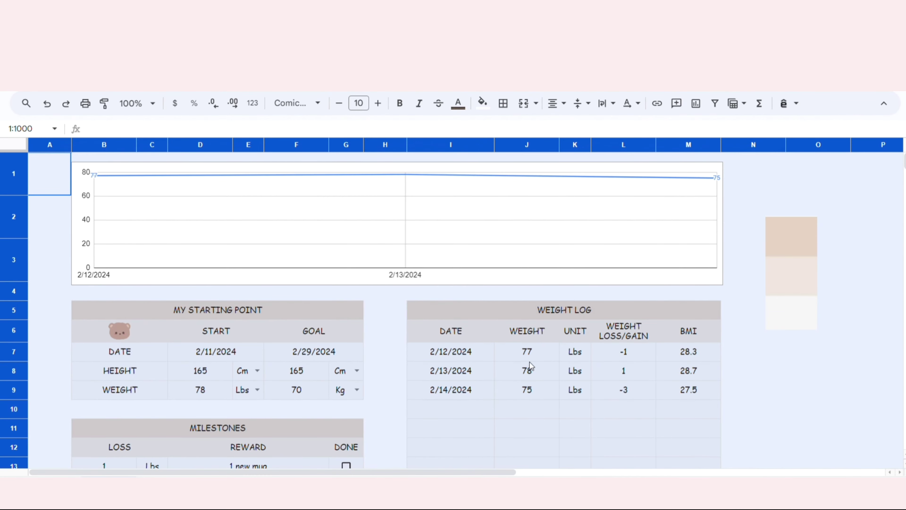
pyautogui.click(346, 352)
pyautogui.scroll(-1, 392, 348)
# Tick the first milestone's DONE box and edit its row's checkbox conditional formatting rule
pyautogui.click(404, 304)
pyautogui.scroll(-1, 404, 304)
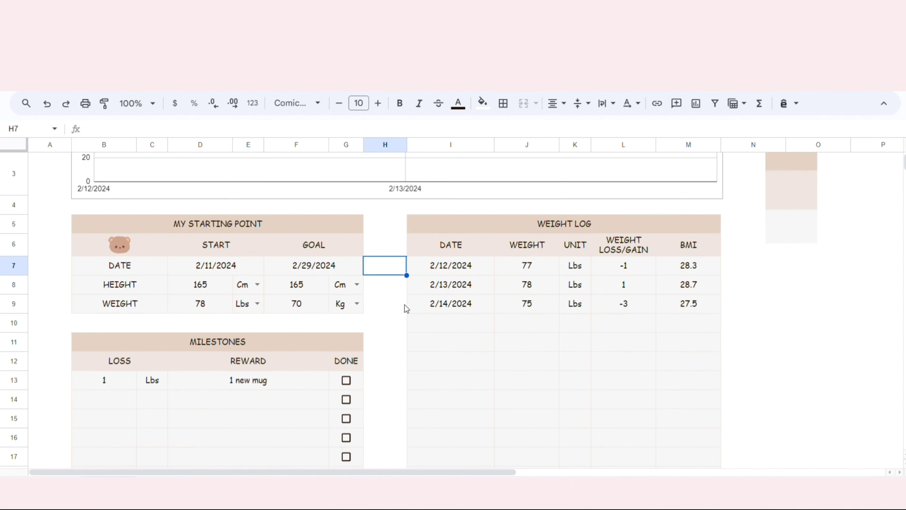
pyautogui.moveTo(357, 385); pyautogui.dragTo(362, 439)
pyautogui.click(390, 385)
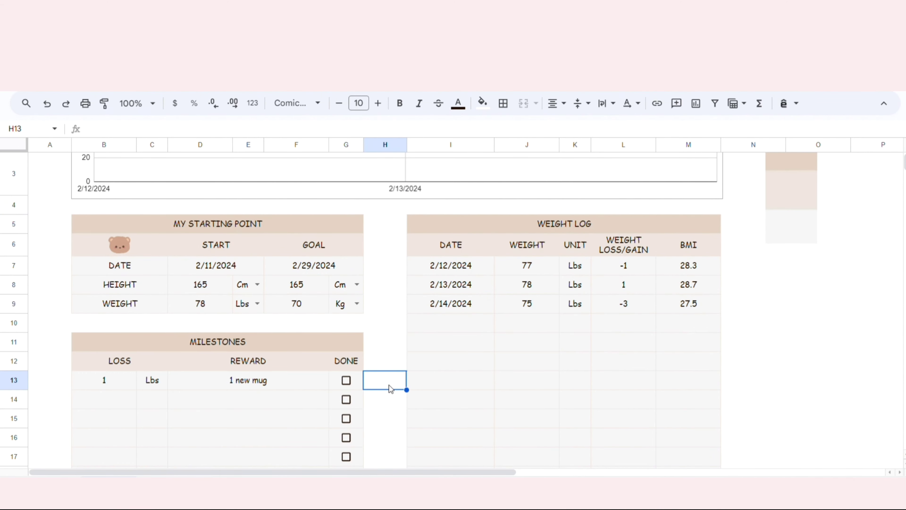
pyautogui.scroll(5, 390, 387)
pyautogui.click(333, 242)
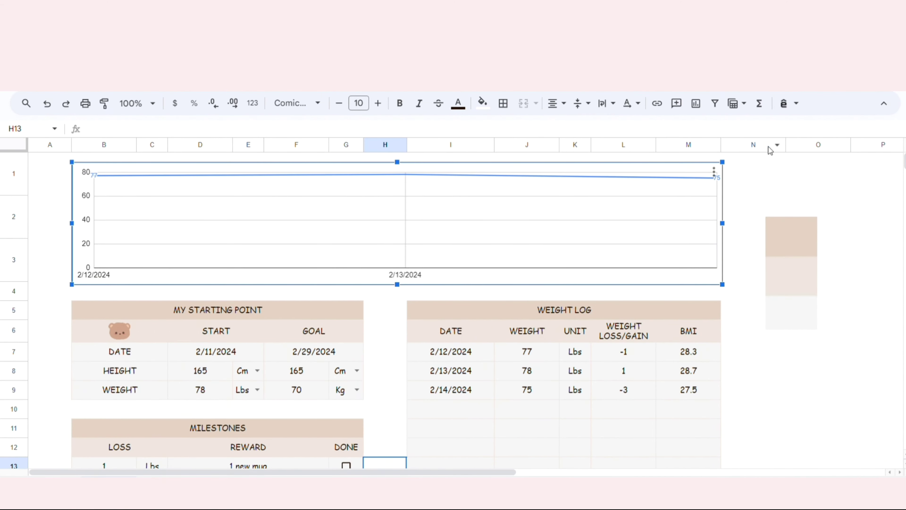
pyautogui.scroll(-4, 154, 373)
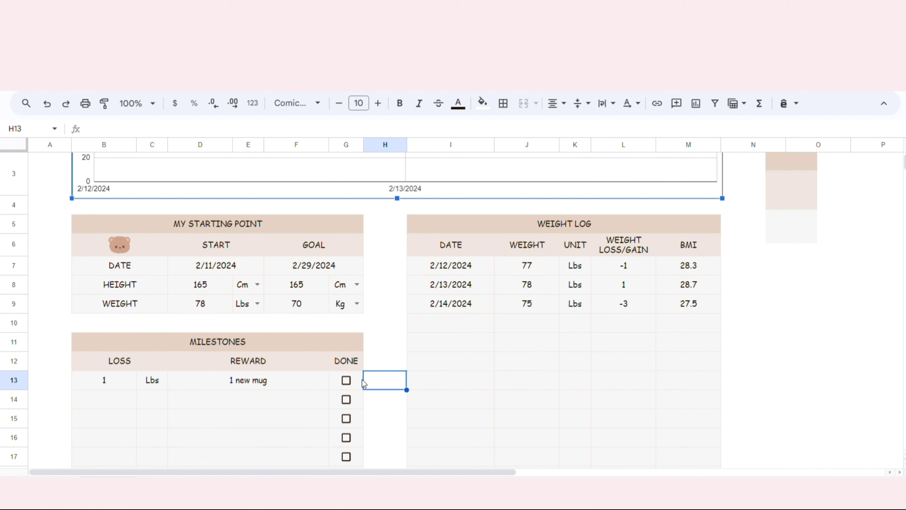
pyautogui.click(346, 380)
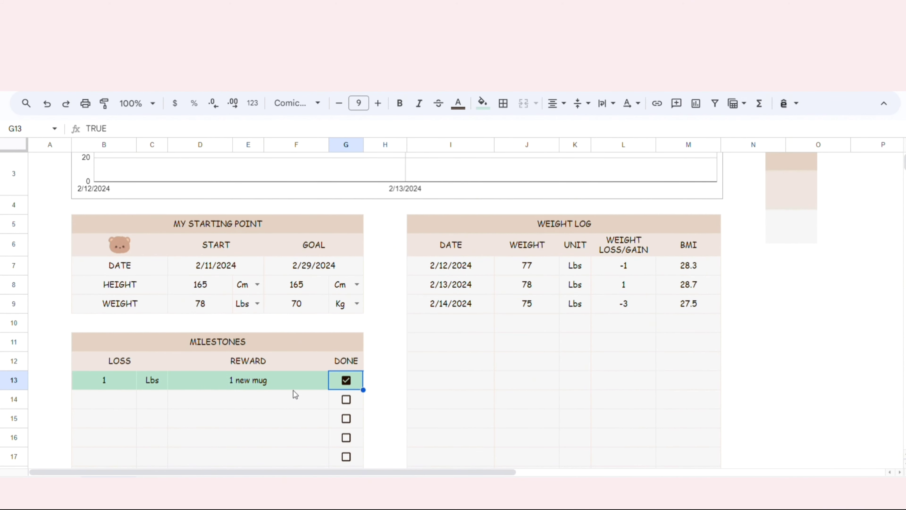
pyautogui.click(201, 385)
pyautogui.moveTo(91, 383); pyautogui.dragTo(339, 380)
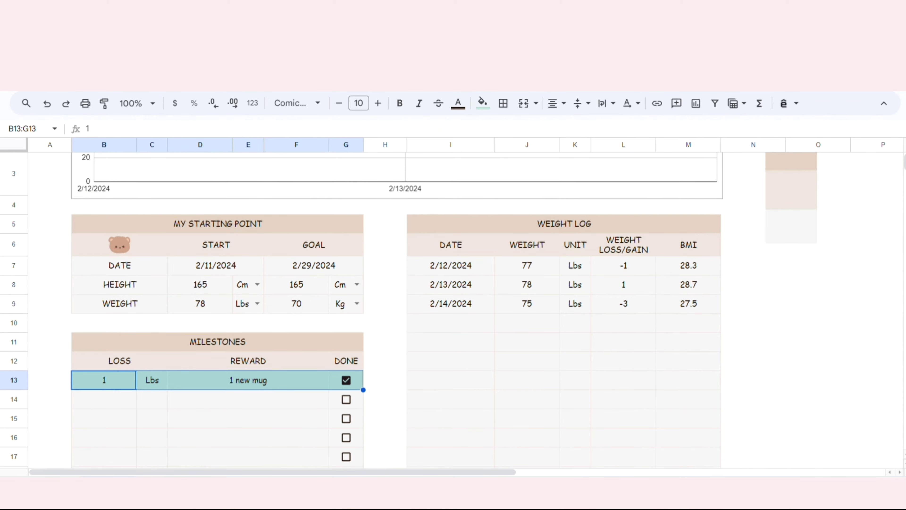
pyautogui.click(157, 82)
pyautogui.click(213, 283)
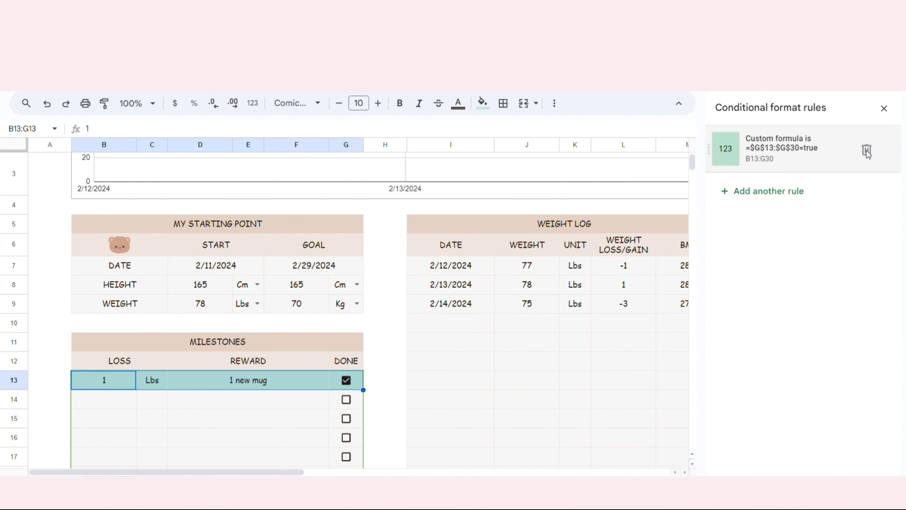
pyautogui.click(845, 163)
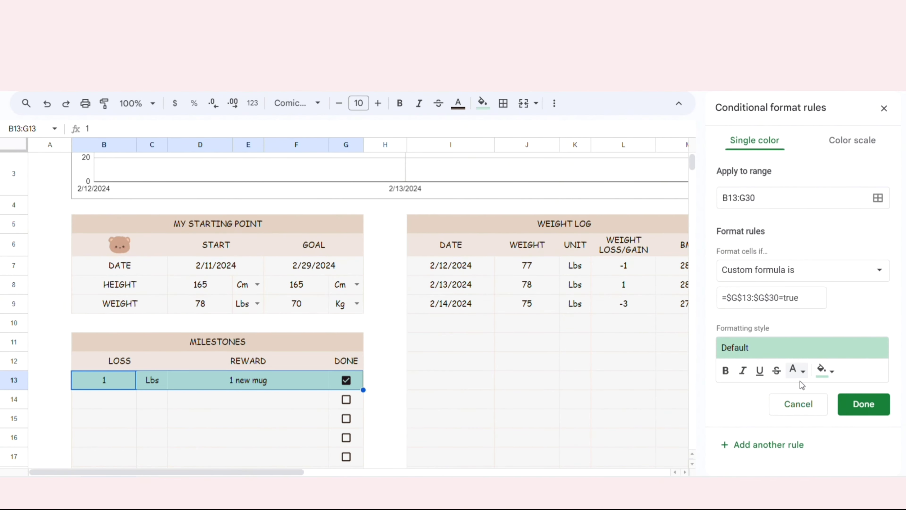
# Give the rule a light grey custom fill, testing strikethrough and underline styles
pyautogui.click(831, 371)
pyautogui.click(829, 371)
pyautogui.click(829, 372)
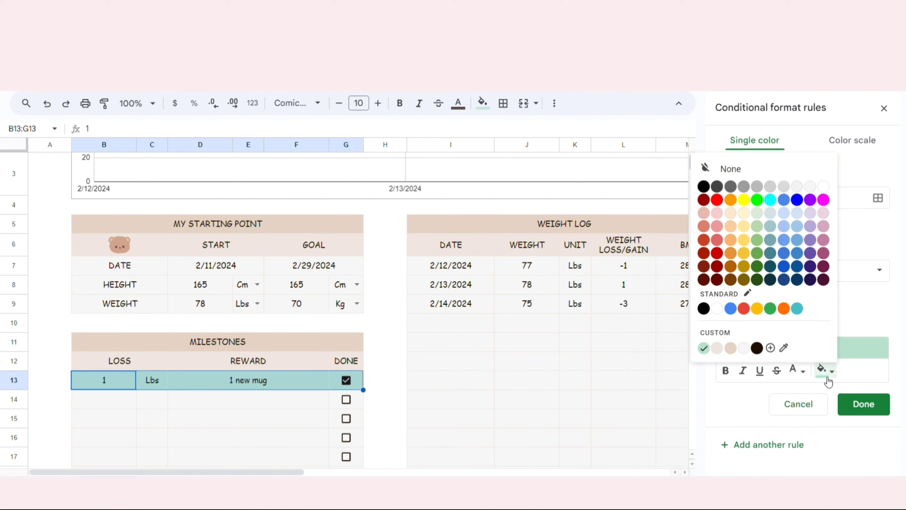
pyautogui.click(715, 346)
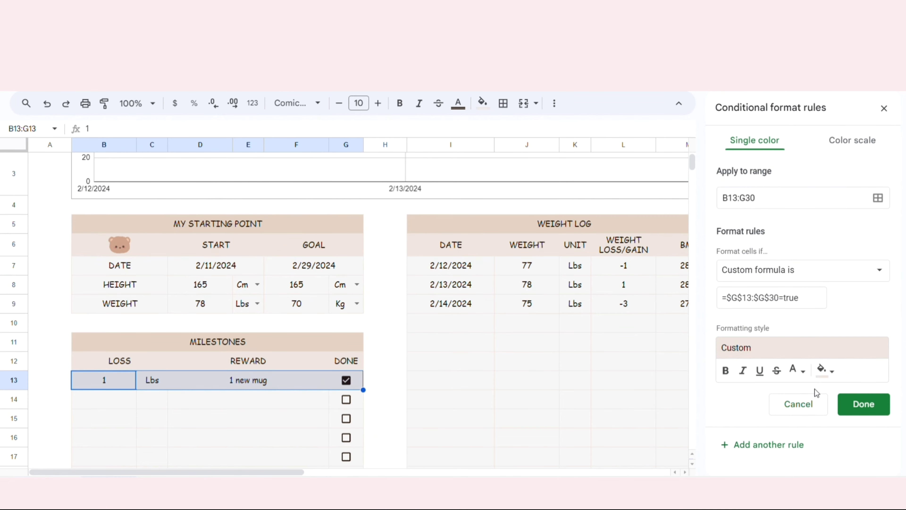
pyautogui.click(803, 371)
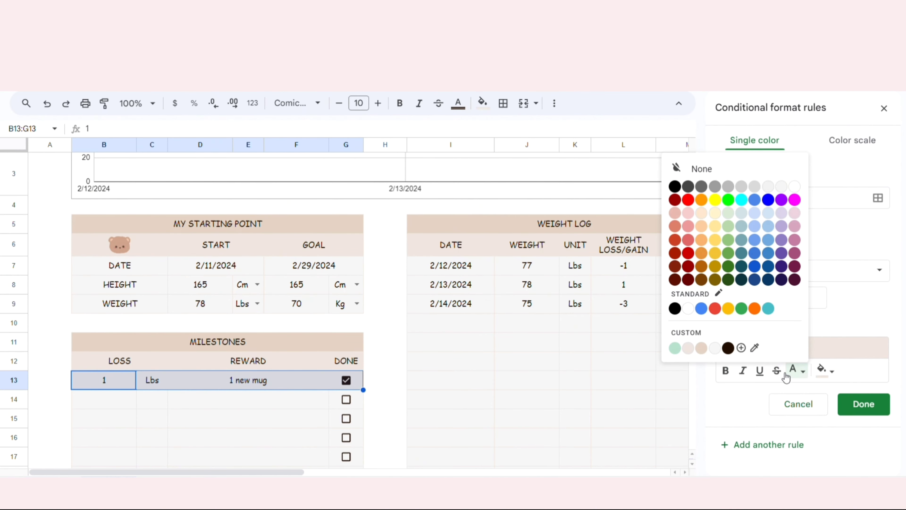
pyautogui.click(802, 371)
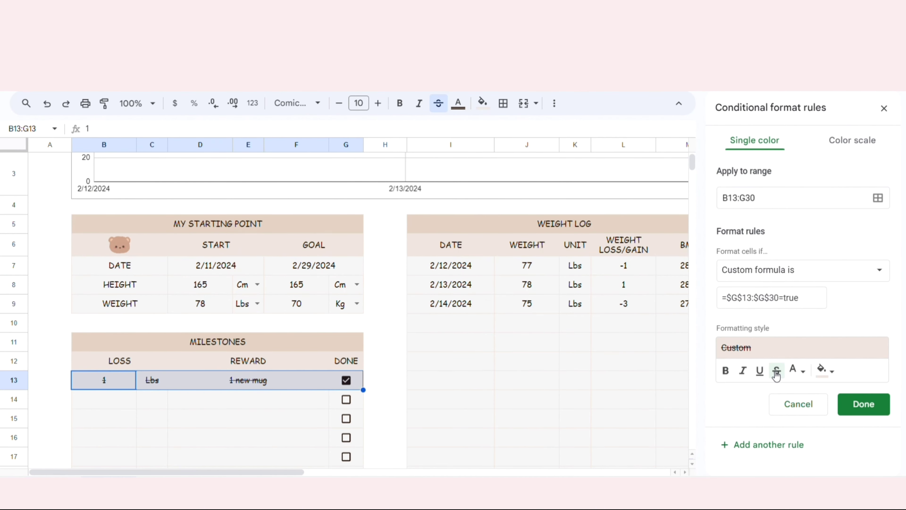
pyautogui.click(776, 372)
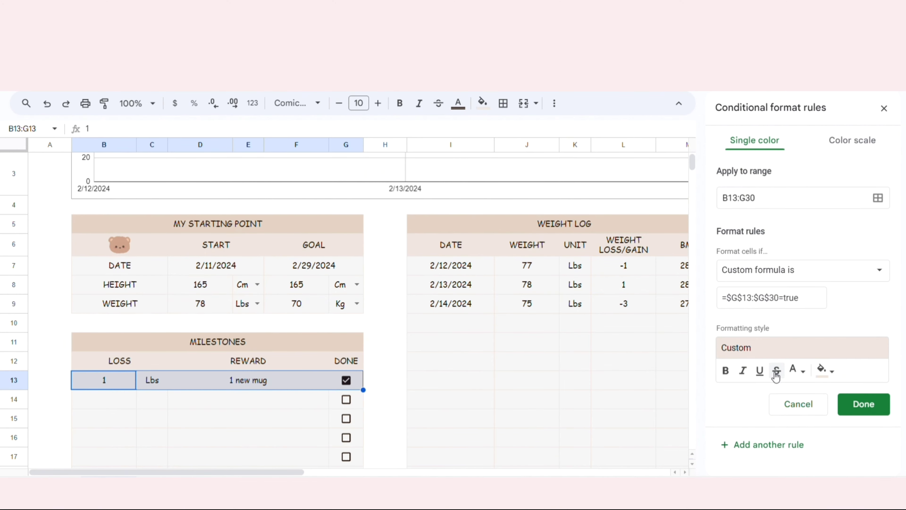
pyautogui.click(758, 372)
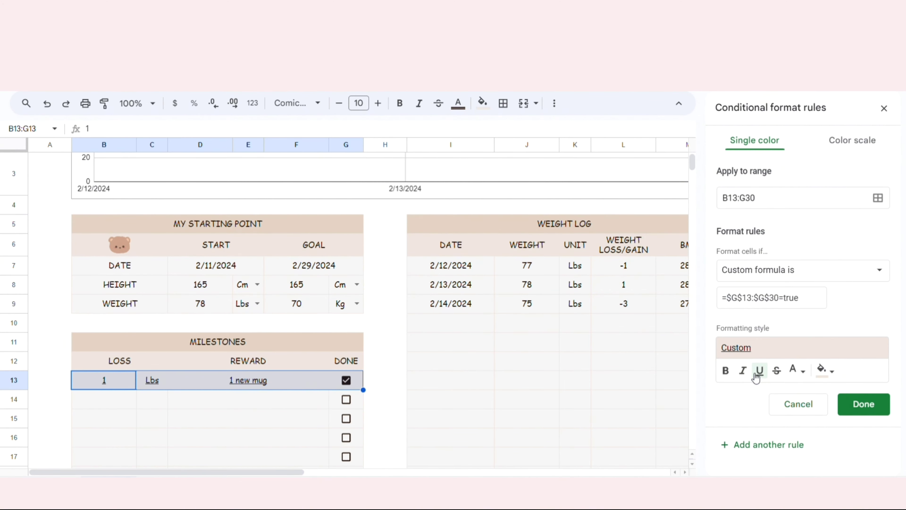
pyautogui.click(757, 374)
# Give checked rows a darker text colour with strikethrough and save the rule
pyautogui.click(795, 371)
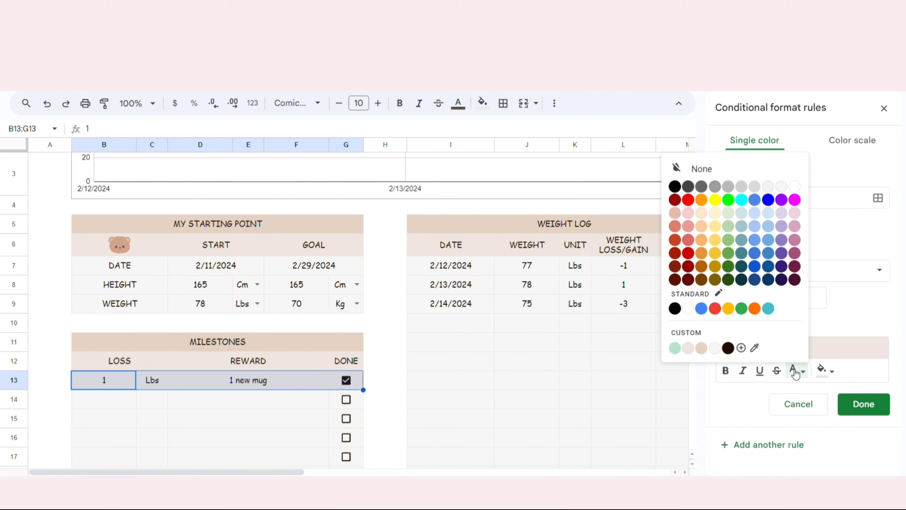
pyautogui.click(795, 371)
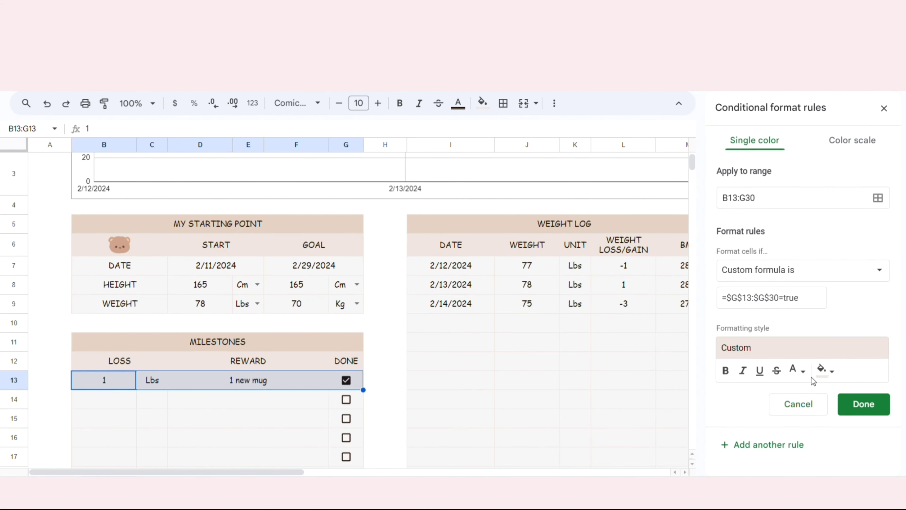
pyautogui.click(795, 372)
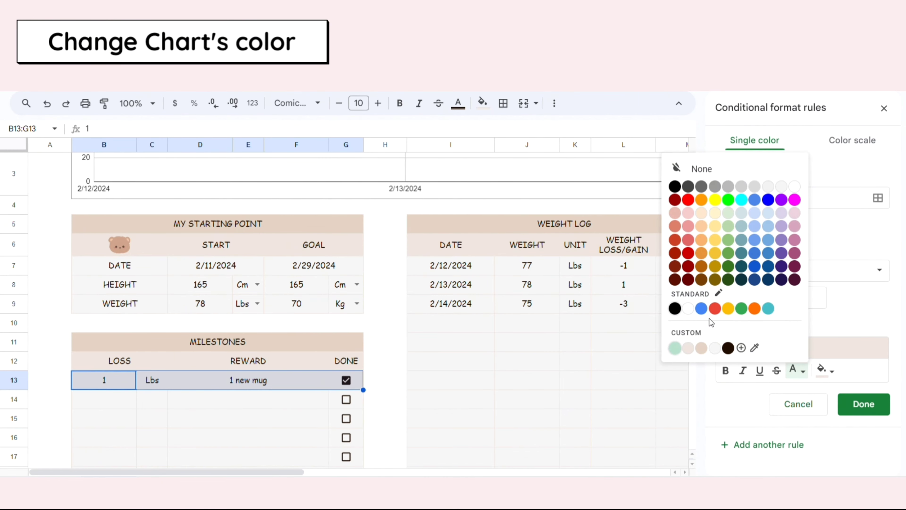
pyautogui.click(700, 348)
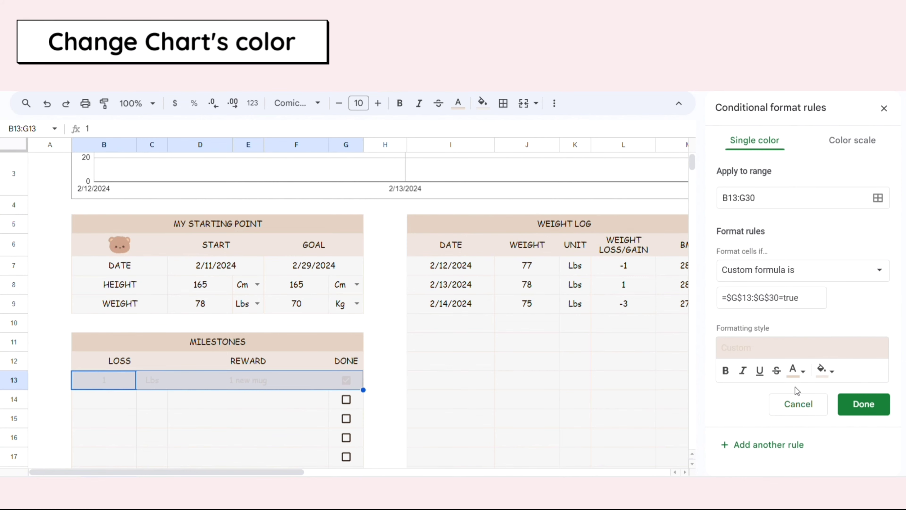
pyautogui.click(796, 370)
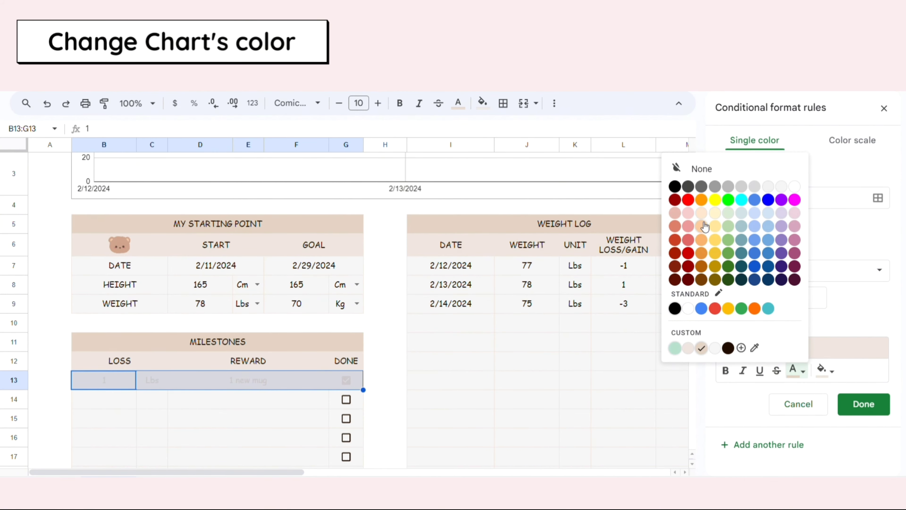
pyautogui.click(689, 168)
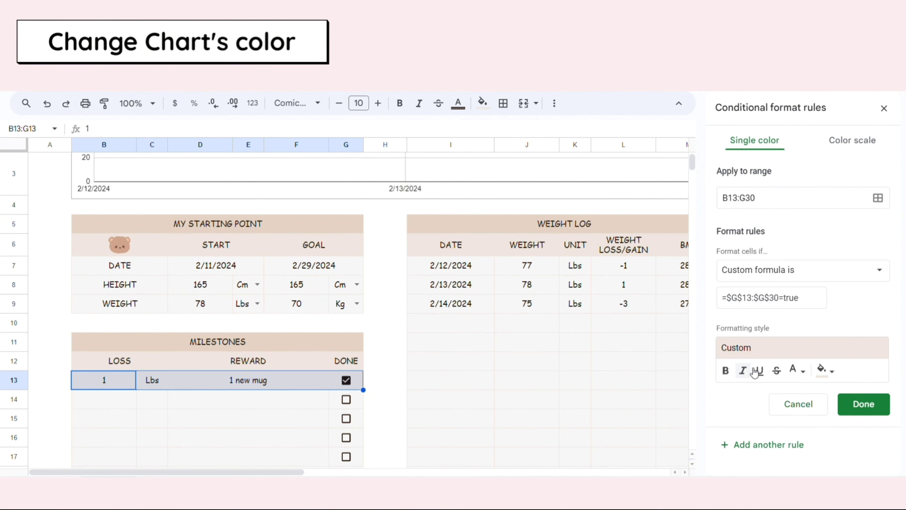
pyautogui.click(777, 371)
pyautogui.click(881, 413)
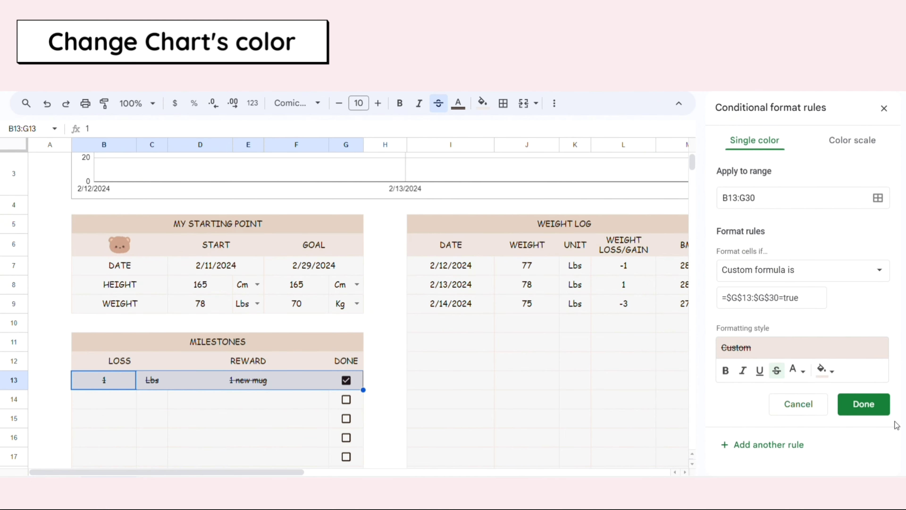
pyautogui.click(527, 402)
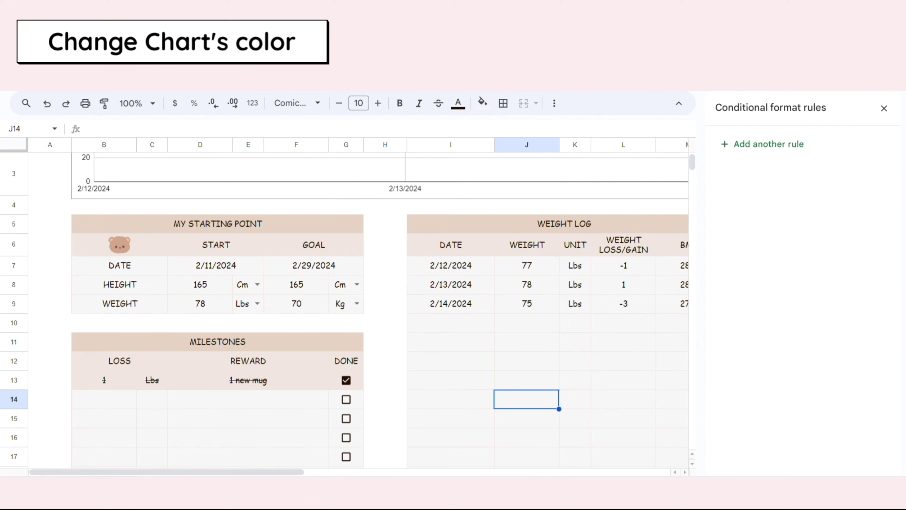
# Give the checked-milestone rule a custom pale beige fill, #f5efea
pyautogui.click(233, 412)
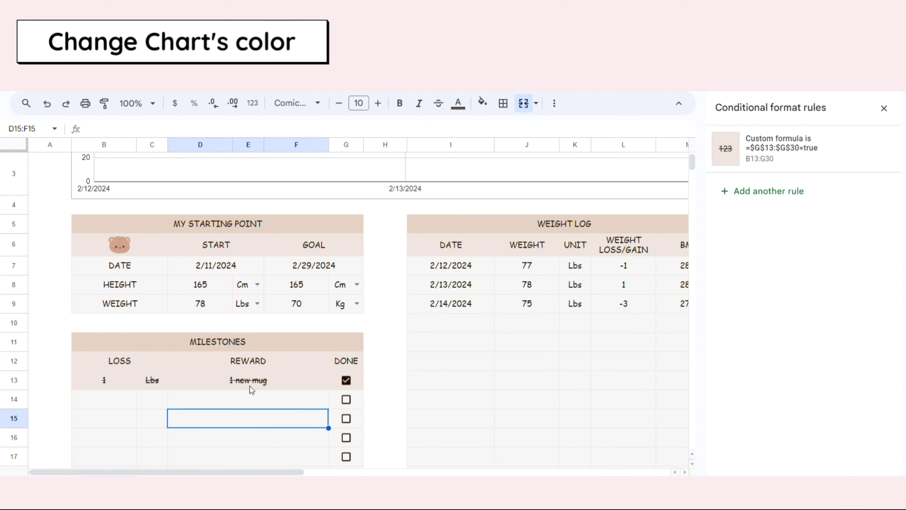
pyautogui.click(769, 137)
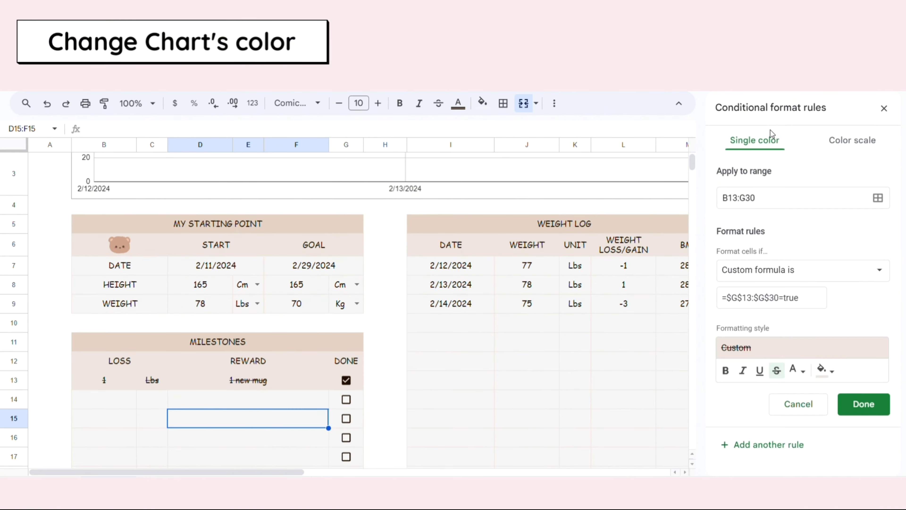
pyautogui.click(827, 376)
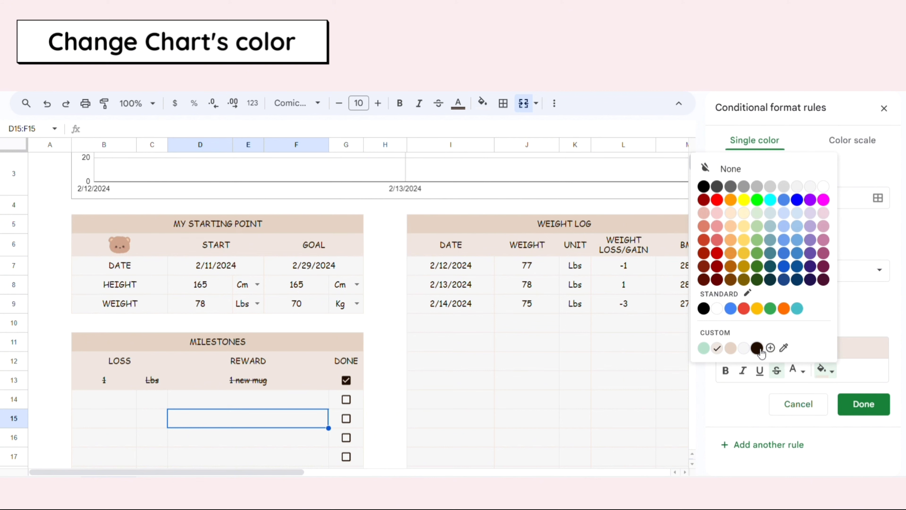
pyautogui.click(770, 347)
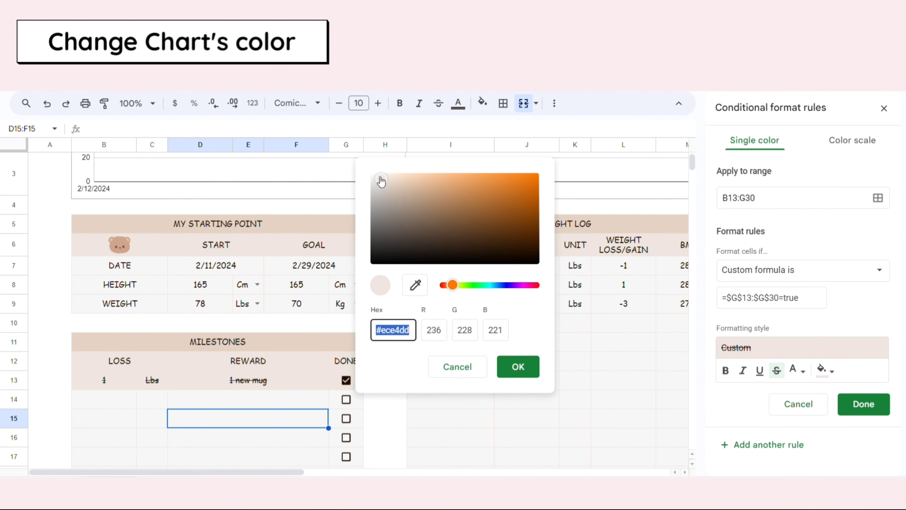
pyautogui.moveTo(381, 181); pyautogui.dragTo(378, 178)
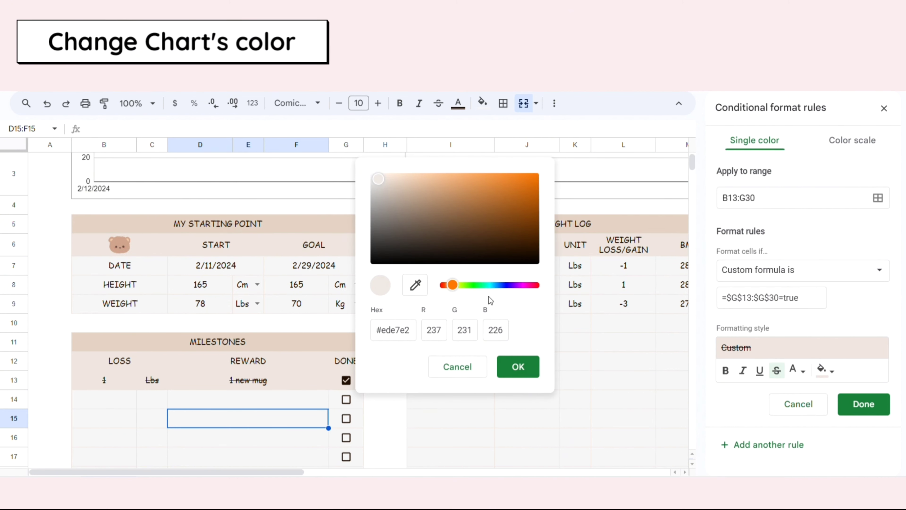
pyautogui.click(518, 367)
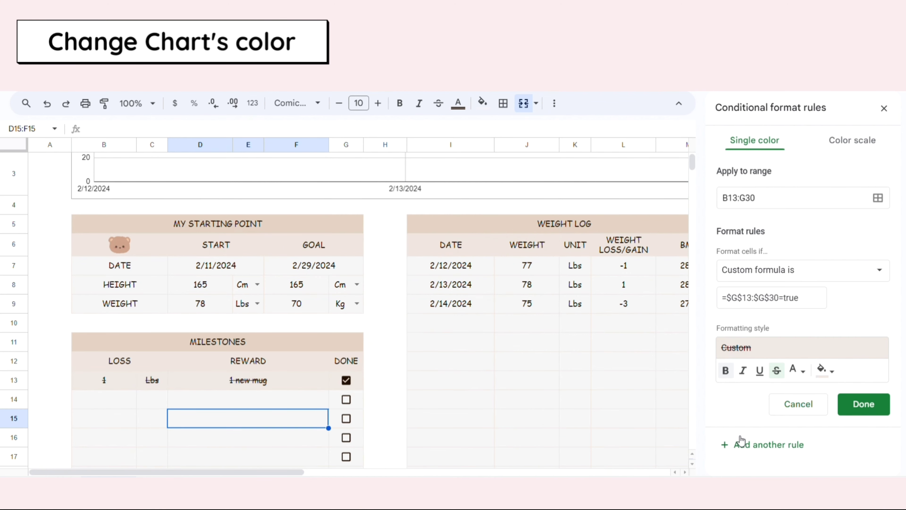
pyautogui.click(825, 370)
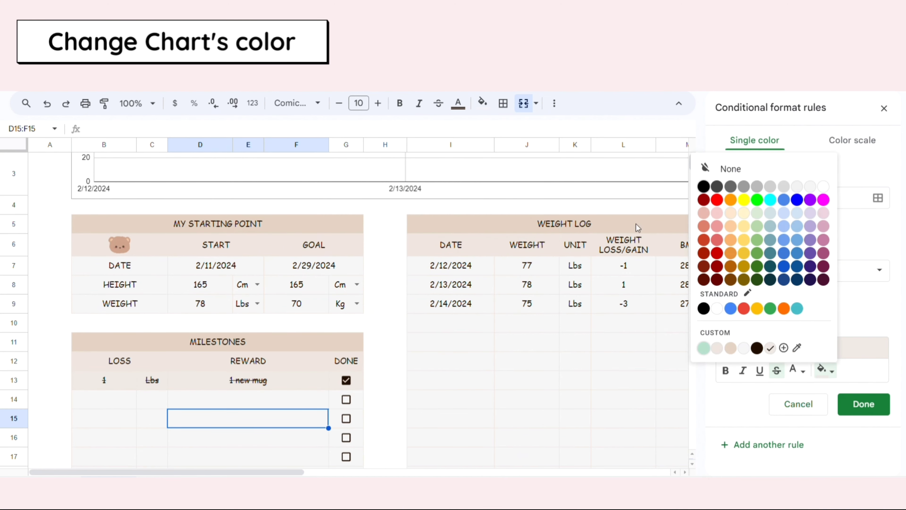
pyautogui.click(783, 347)
pyautogui.click(380, 175)
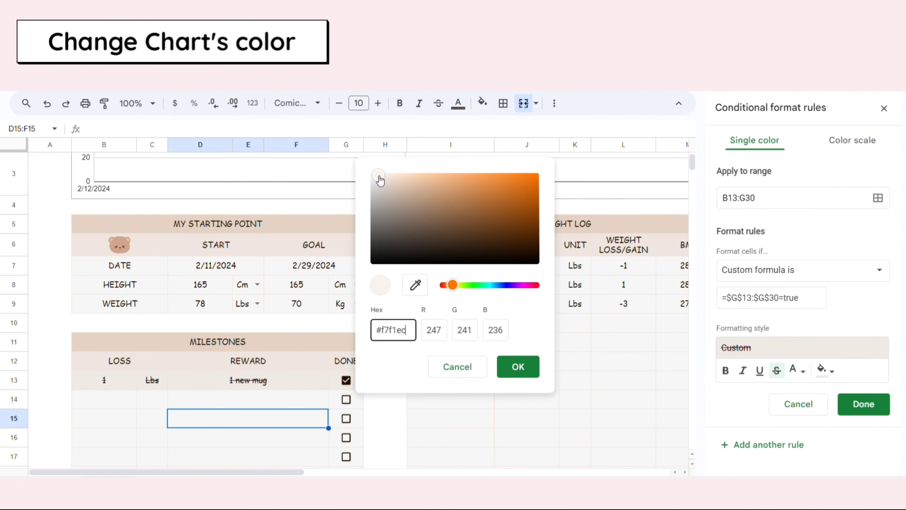
pyautogui.click(379, 177)
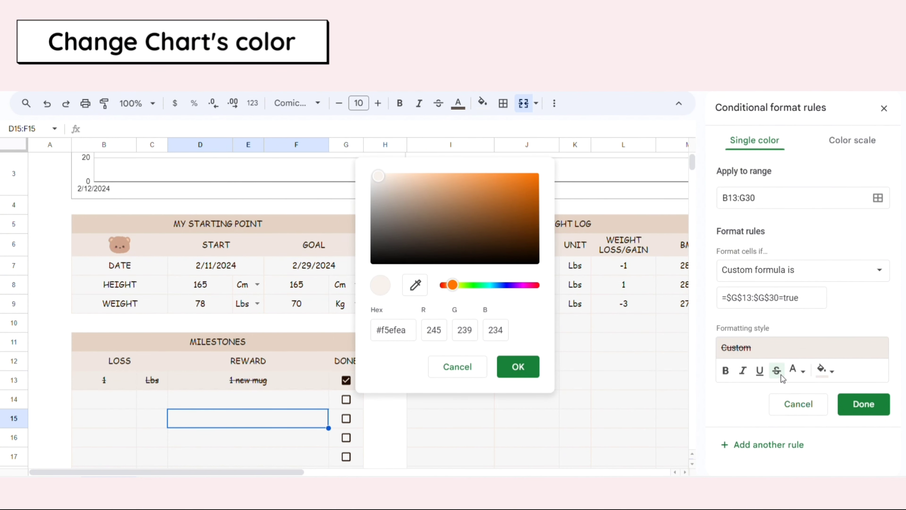
pyautogui.click(518, 366)
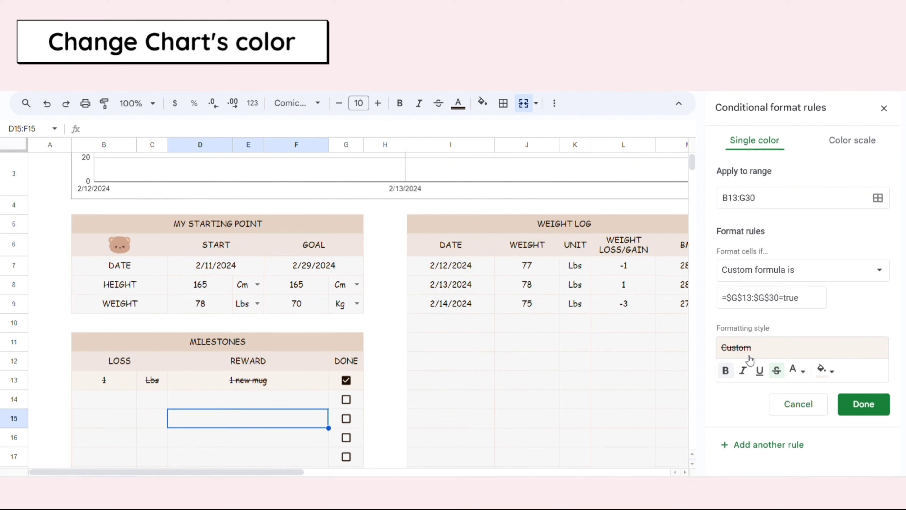
# Turn off strikethrough, fade the rule's text to light beige, and save the rule
pyautogui.click(780, 373)
pyautogui.click(797, 371)
pyautogui.click(796, 461)
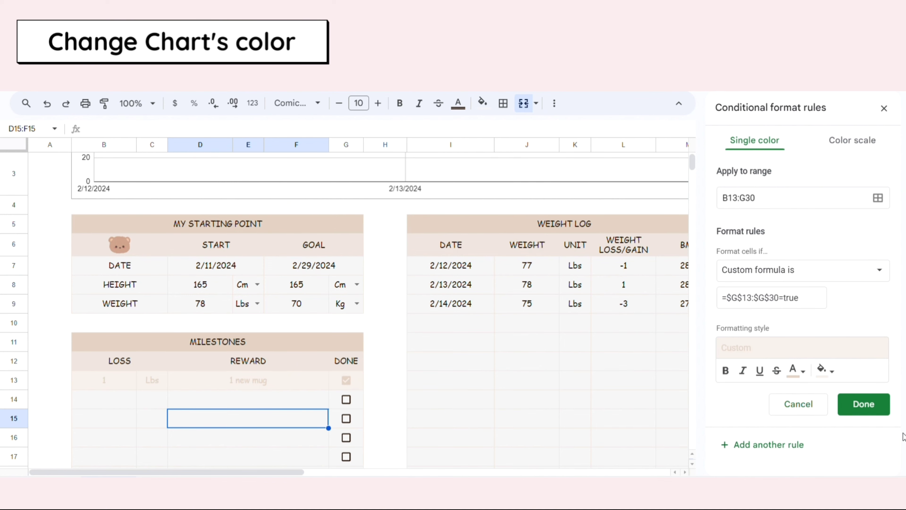
pyautogui.click(870, 404)
pyautogui.click(532, 384)
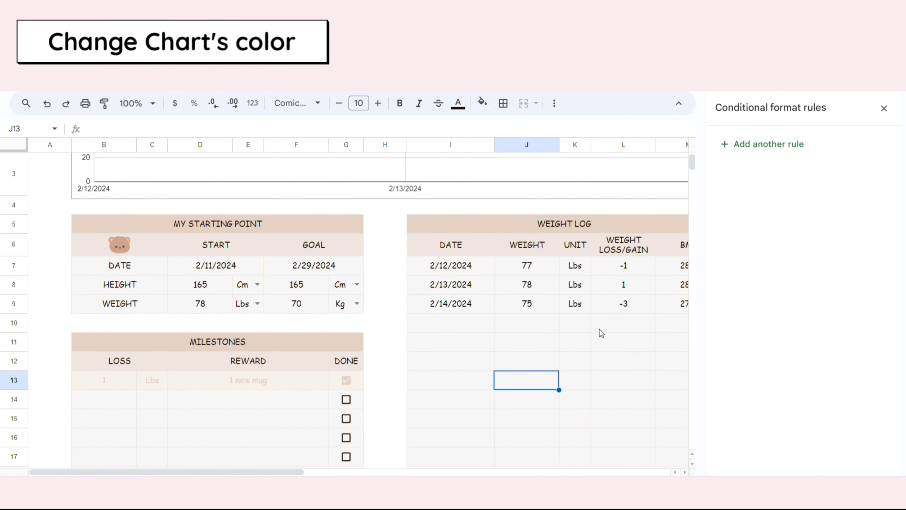
# Enter a 2 Lbs milestone with reward 'new dress' in row 14 and tick its G14 checkbox
pyautogui.click(884, 108)
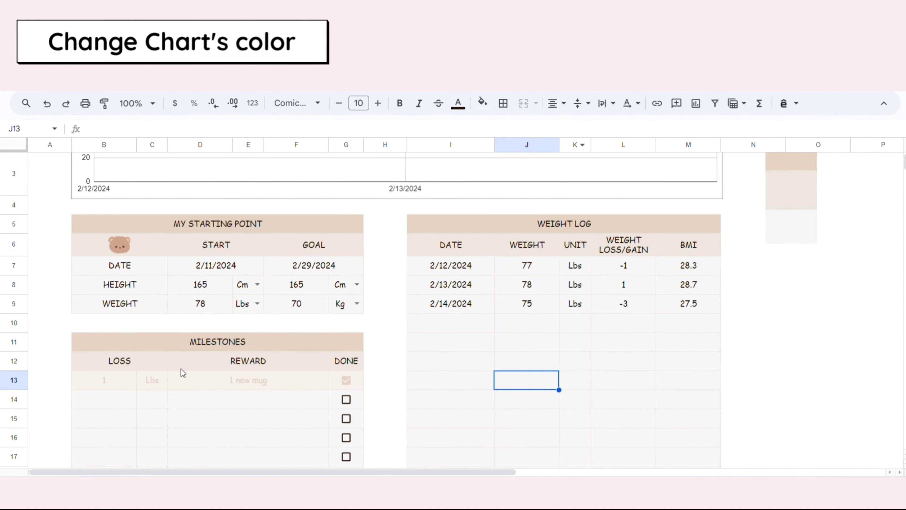
pyautogui.click(114, 407)
pyautogui.write('2')
pyautogui.press('Tab')
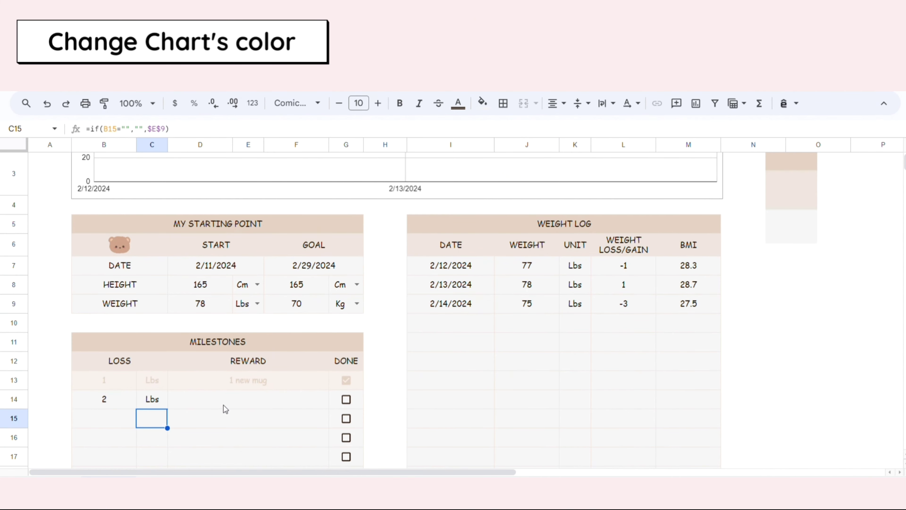
pyautogui.click(234, 409)
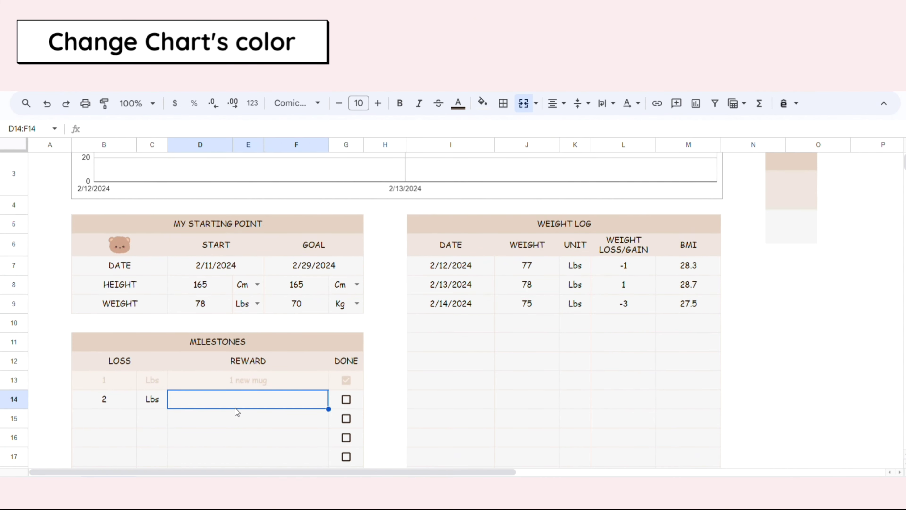
pyautogui.write('n')
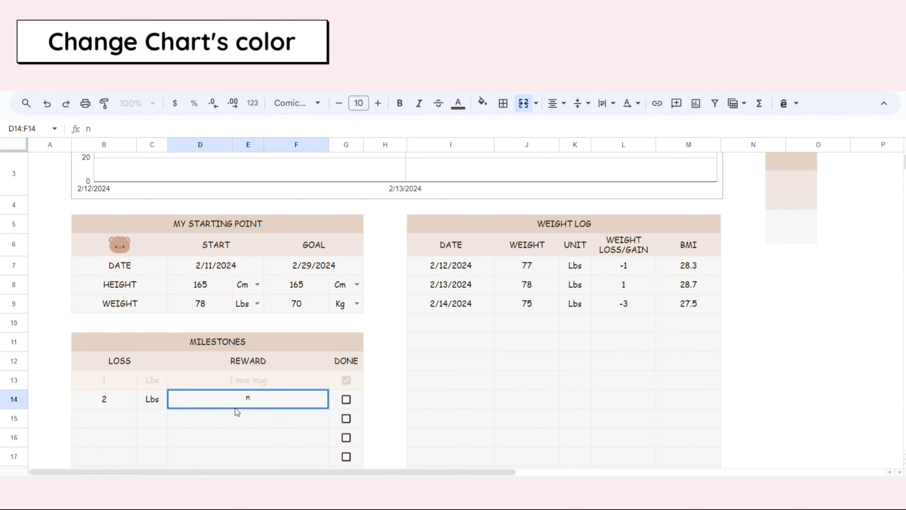
pyautogui.write('ew dress')
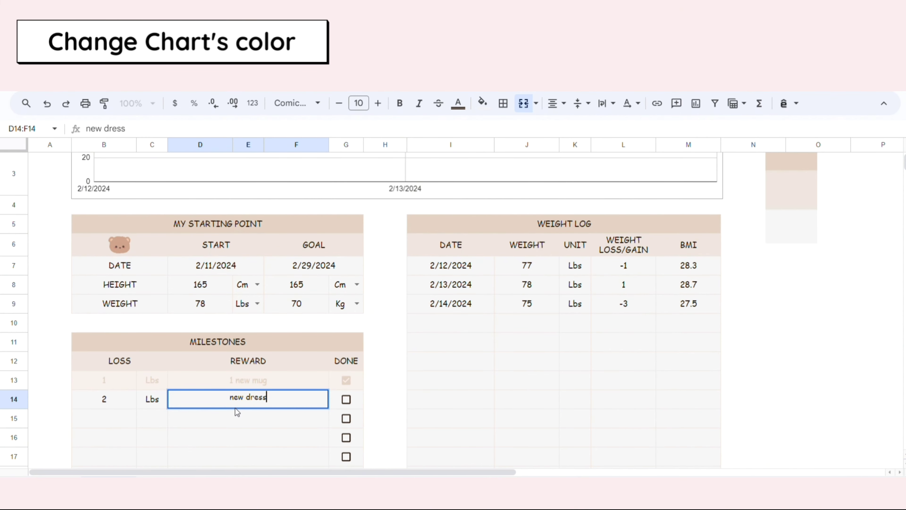
pyautogui.click(369, 399)
pyautogui.click(346, 399)
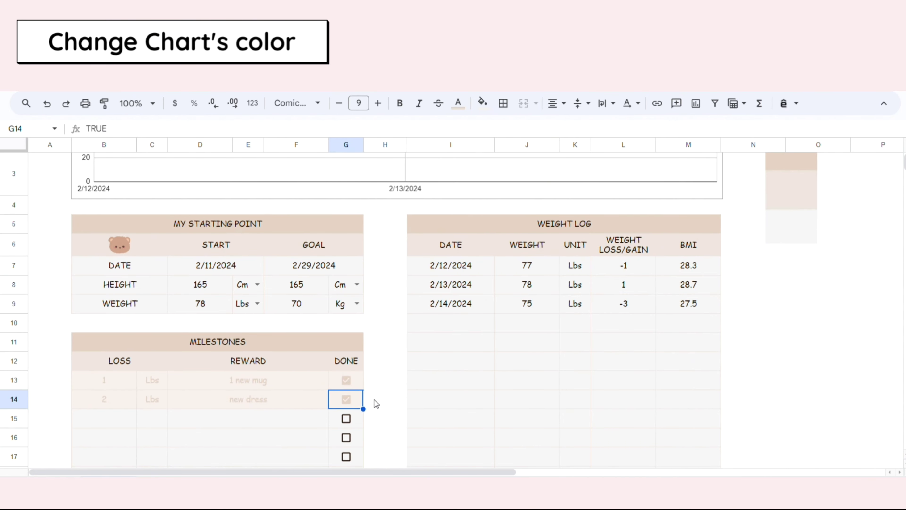
pyautogui.scroll(2, 385, 402)
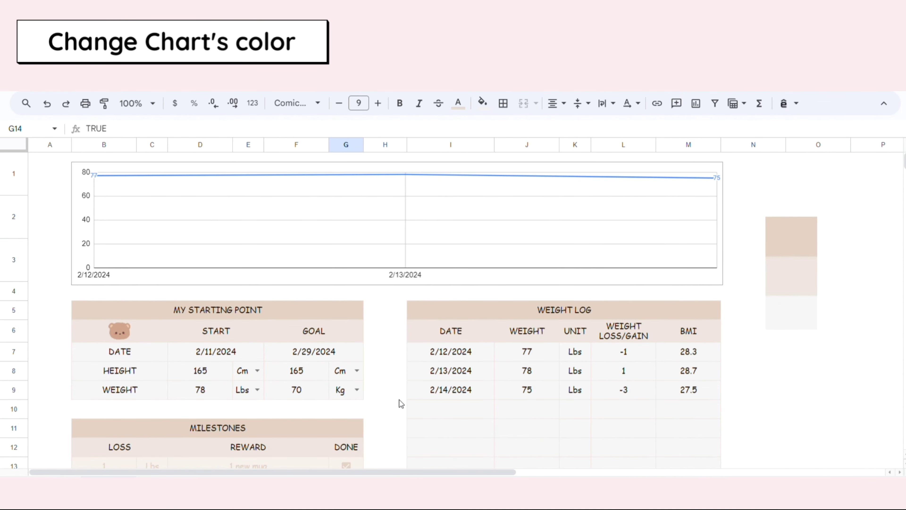
# Set the weight chart's border colour to None in the chart style settings
pyautogui.click(361, 176)
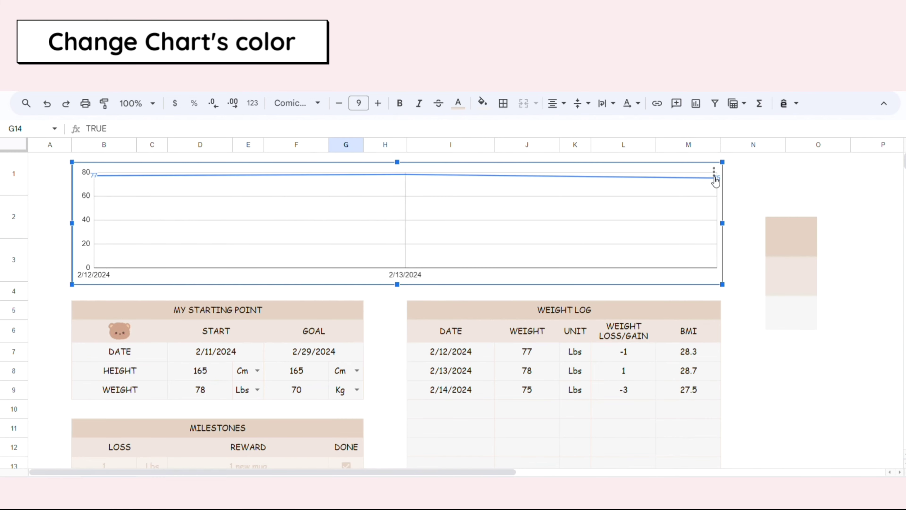
pyautogui.click(713, 173)
pyautogui.click(724, 190)
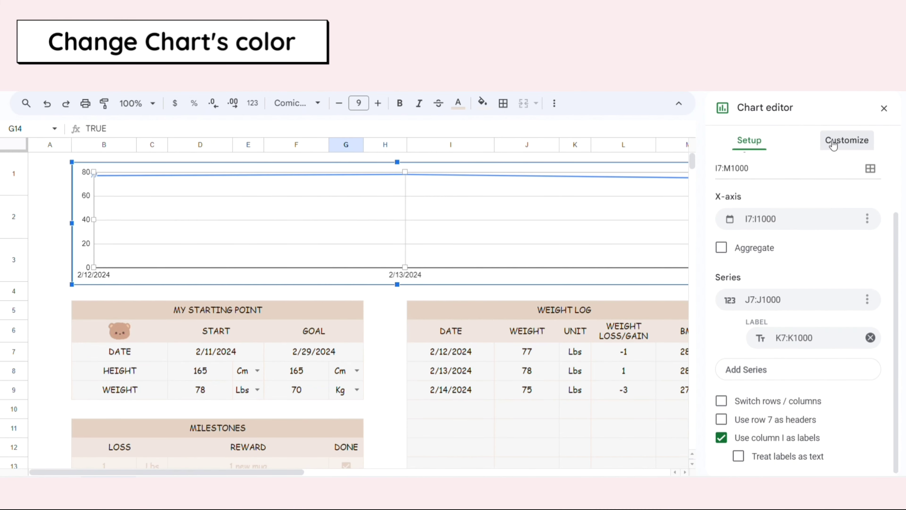
pyautogui.click(833, 141)
pyautogui.click(778, 161)
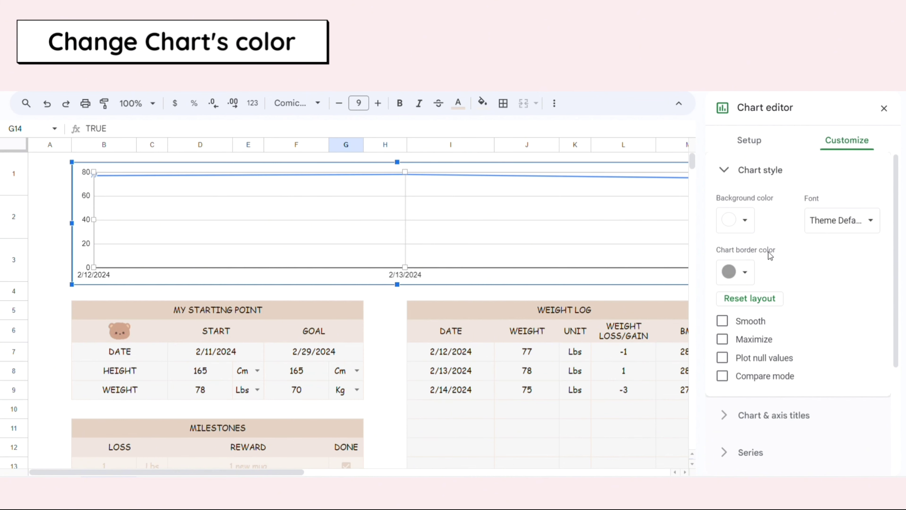
pyautogui.click(745, 272)
pyautogui.click(747, 299)
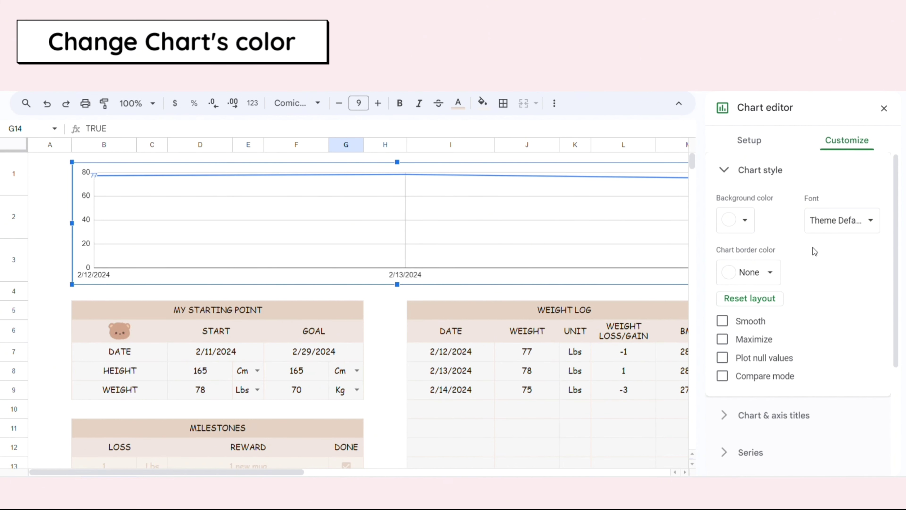
# Set the chart font to Comic Sans MS
pyautogui.click(828, 220)
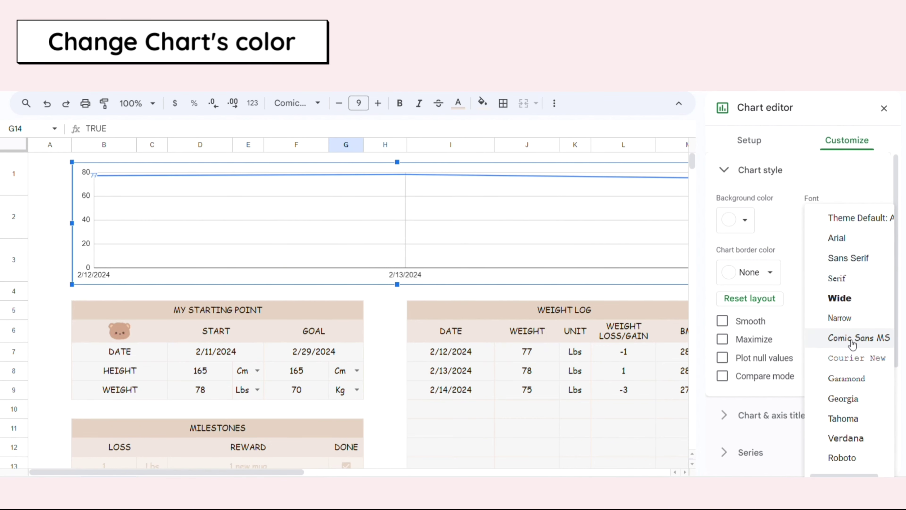
pyautogui.click(858, 337)
pyautogui.click(771, 415)
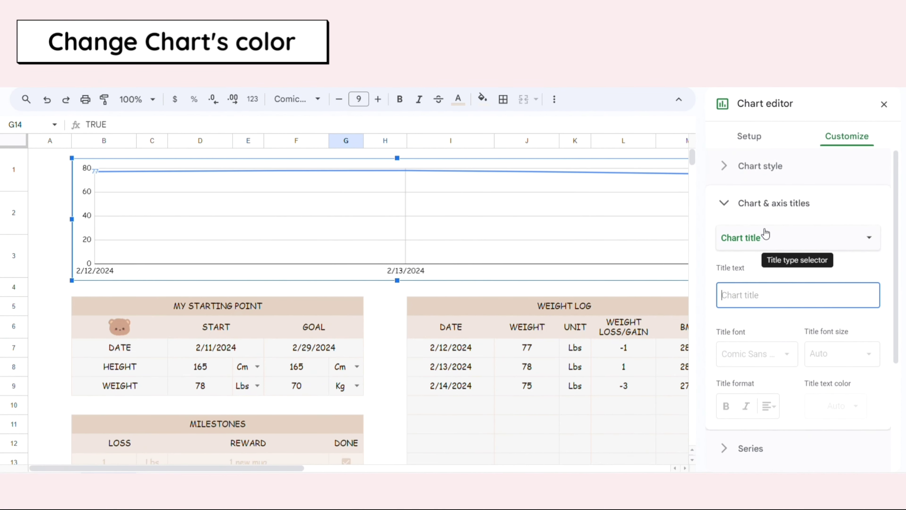
# Enter 'Weight vs Date' as the chart title
pyautogui.write('W')
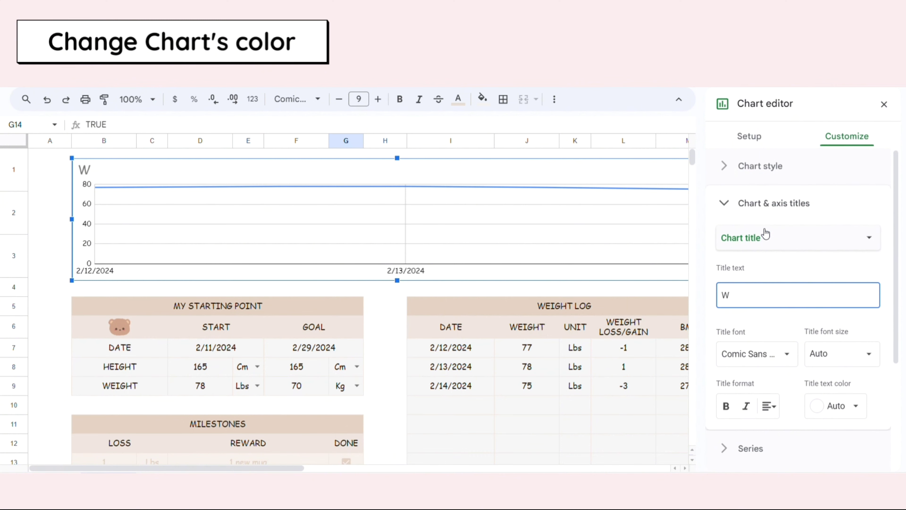
pyautogui.write('e')
pyautogui.press('BackSpace')
pyautogui.press('BackSpace')
pyautogui.write('Weight vs Date')
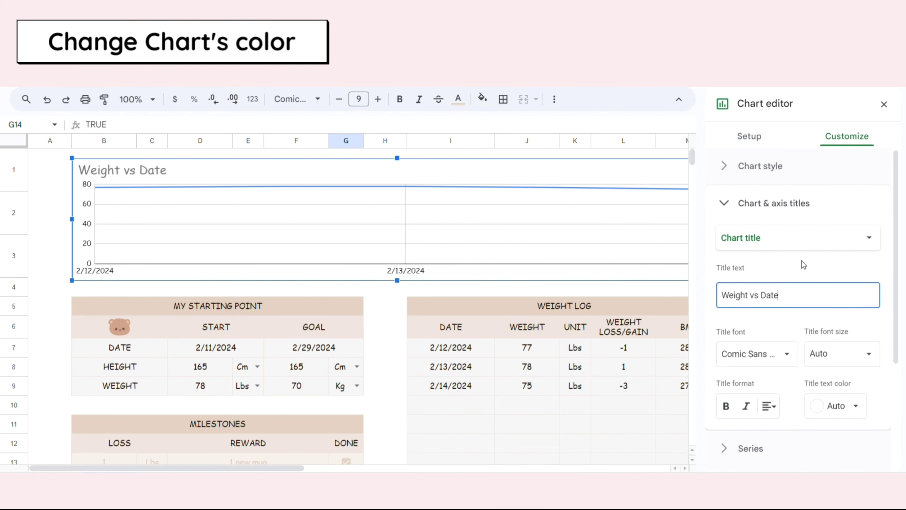
pyautogui.scroll(-3, 815, 371)
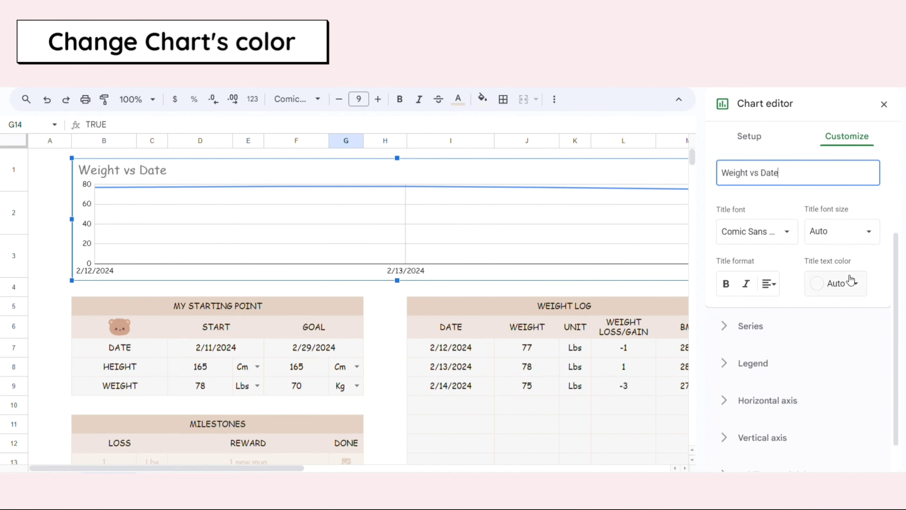
# Make the chart title dark brown at size 20, then bring up the weight line's colour choices
pyautogui.click(848, 283)
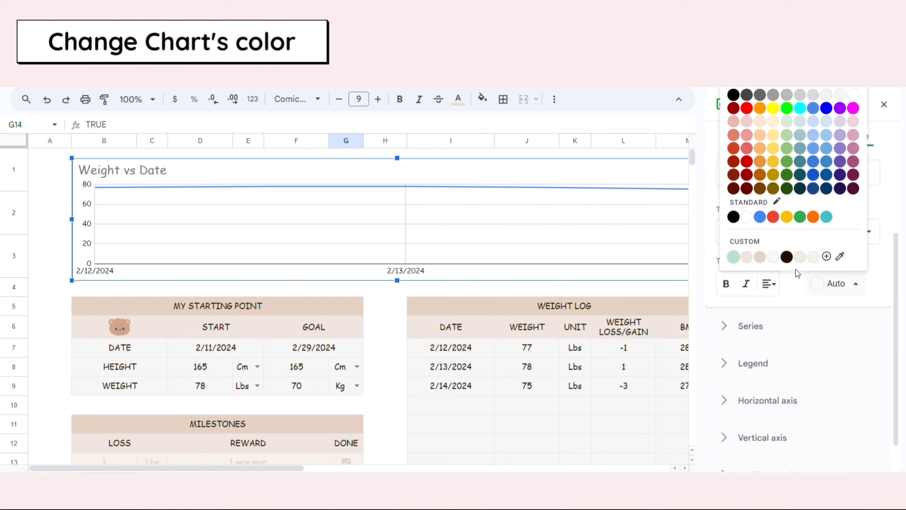
pyautogui.click(787, 257)
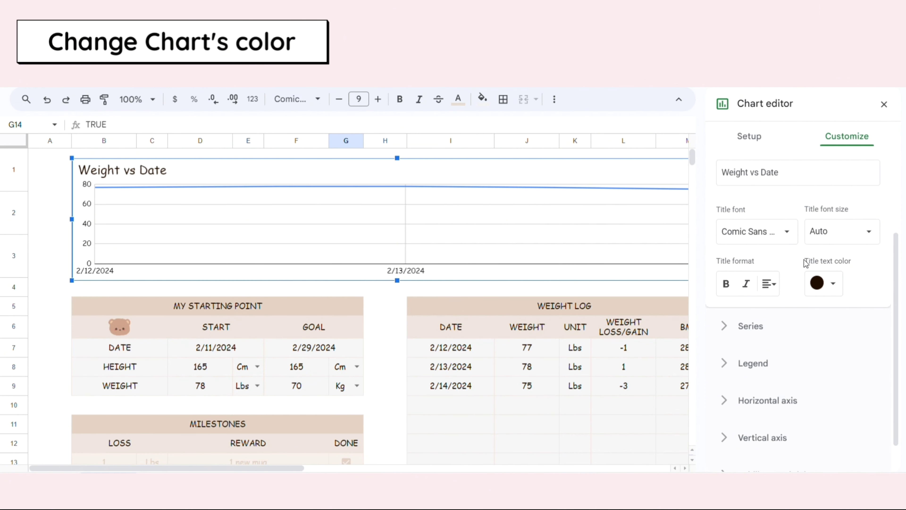
pyautogui.click(840, 232)
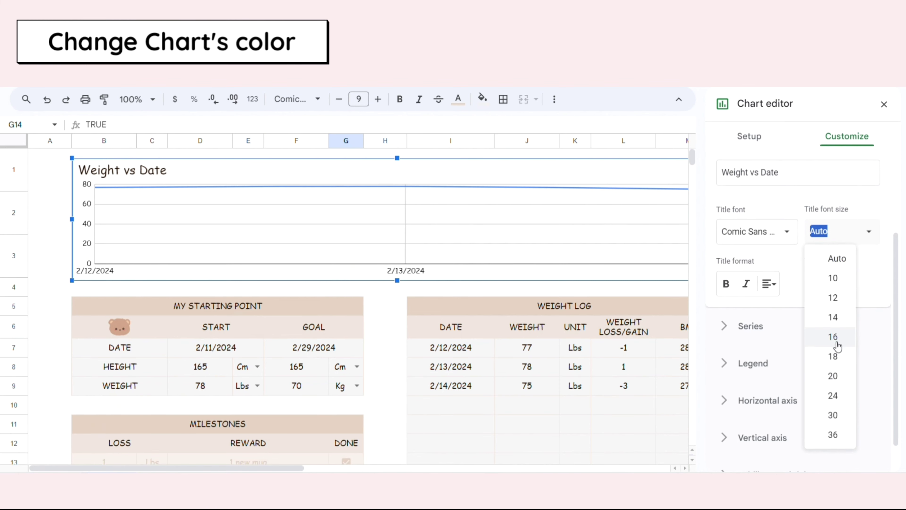
pyautogui.click(834, 317)
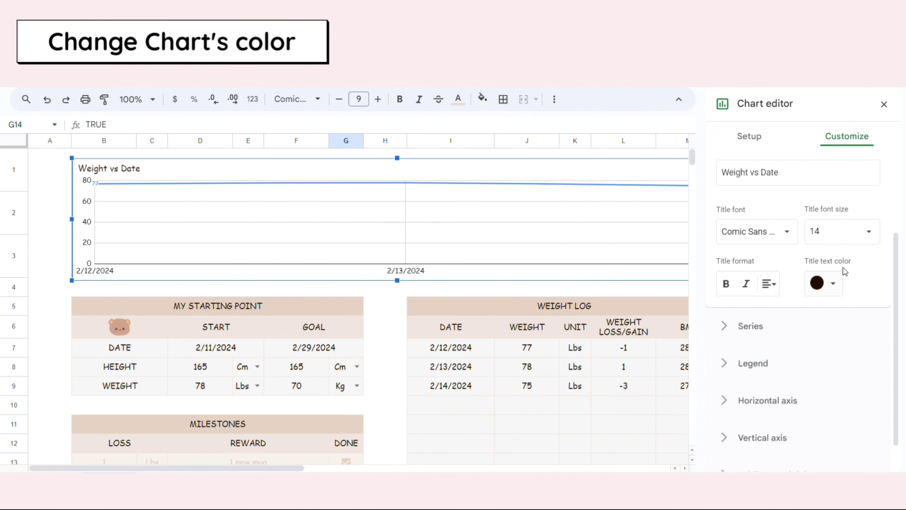
pyautogui.click(846, 239)
pyautogui.write('20')
pyautogui.press('Return')
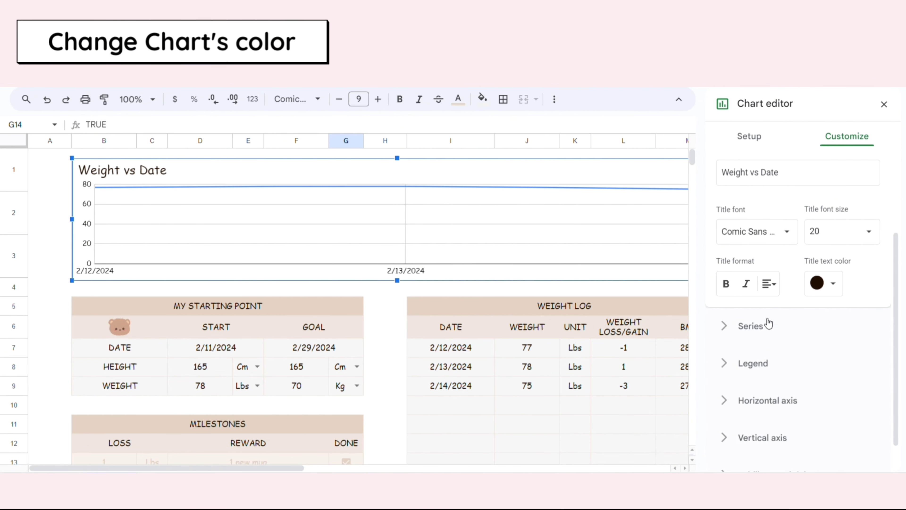
pyautogui.click(456, 188)
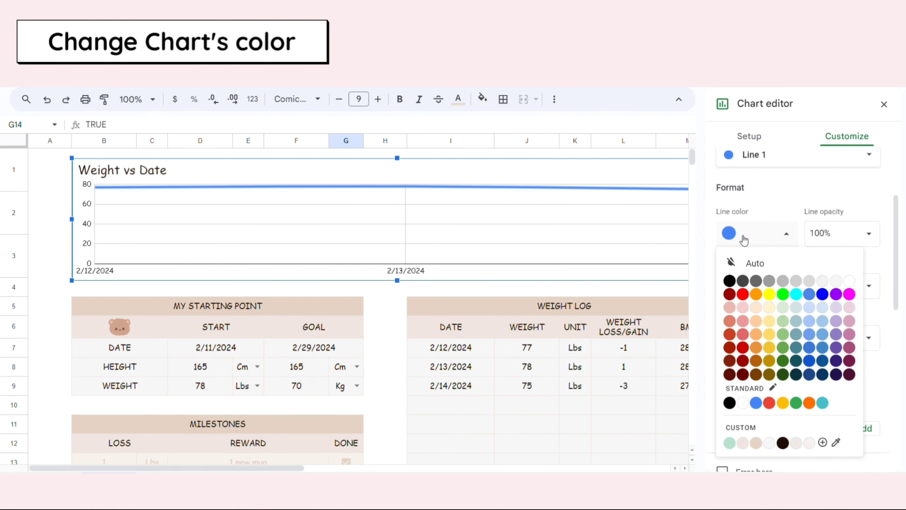
pyautogui.click(743, 238)
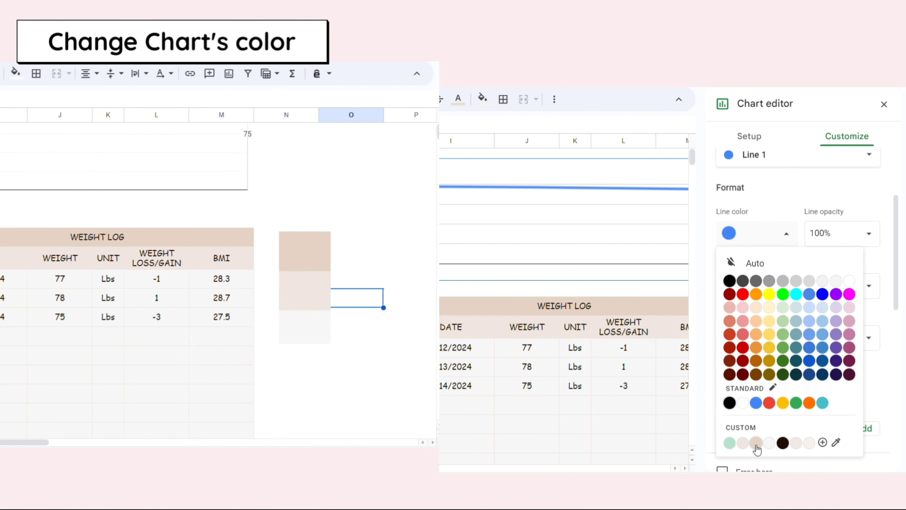